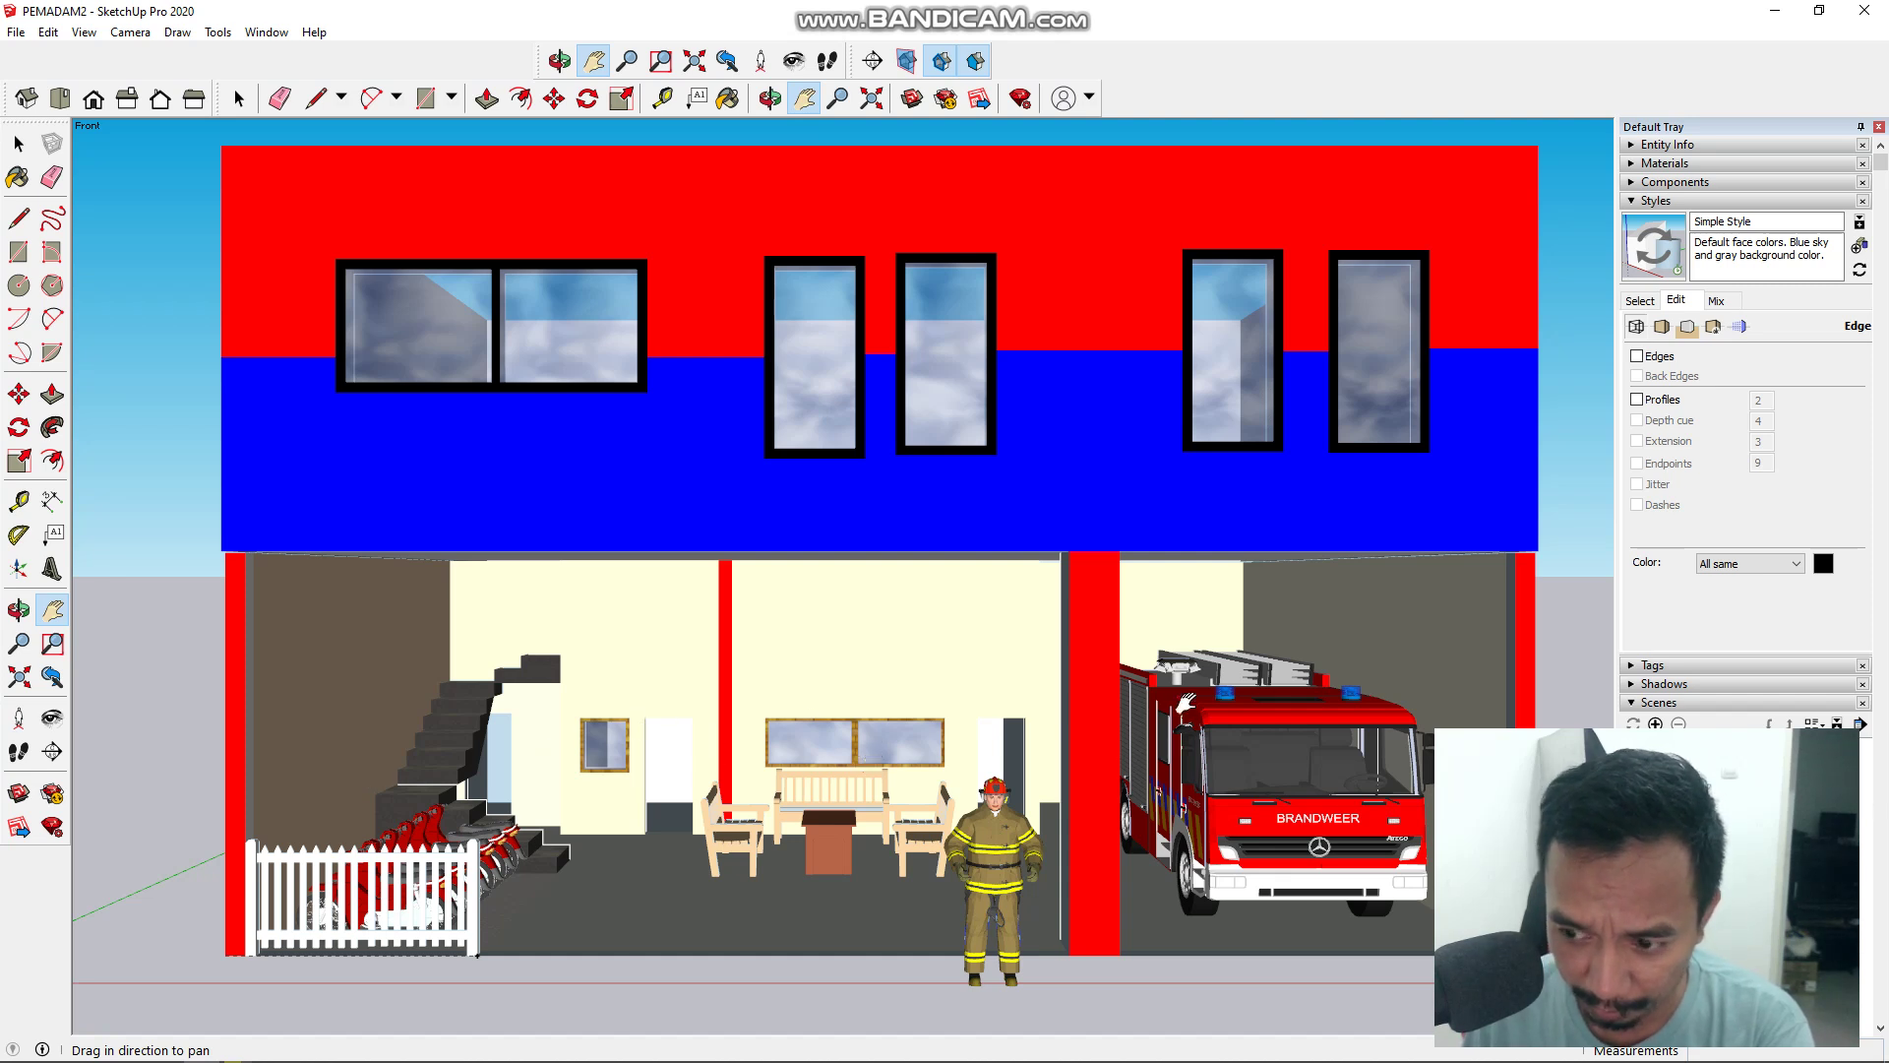
Step: Turn on edge display in the style settings for the fire station model
{"action": "left_click", "coordinate": [1637, 356]}
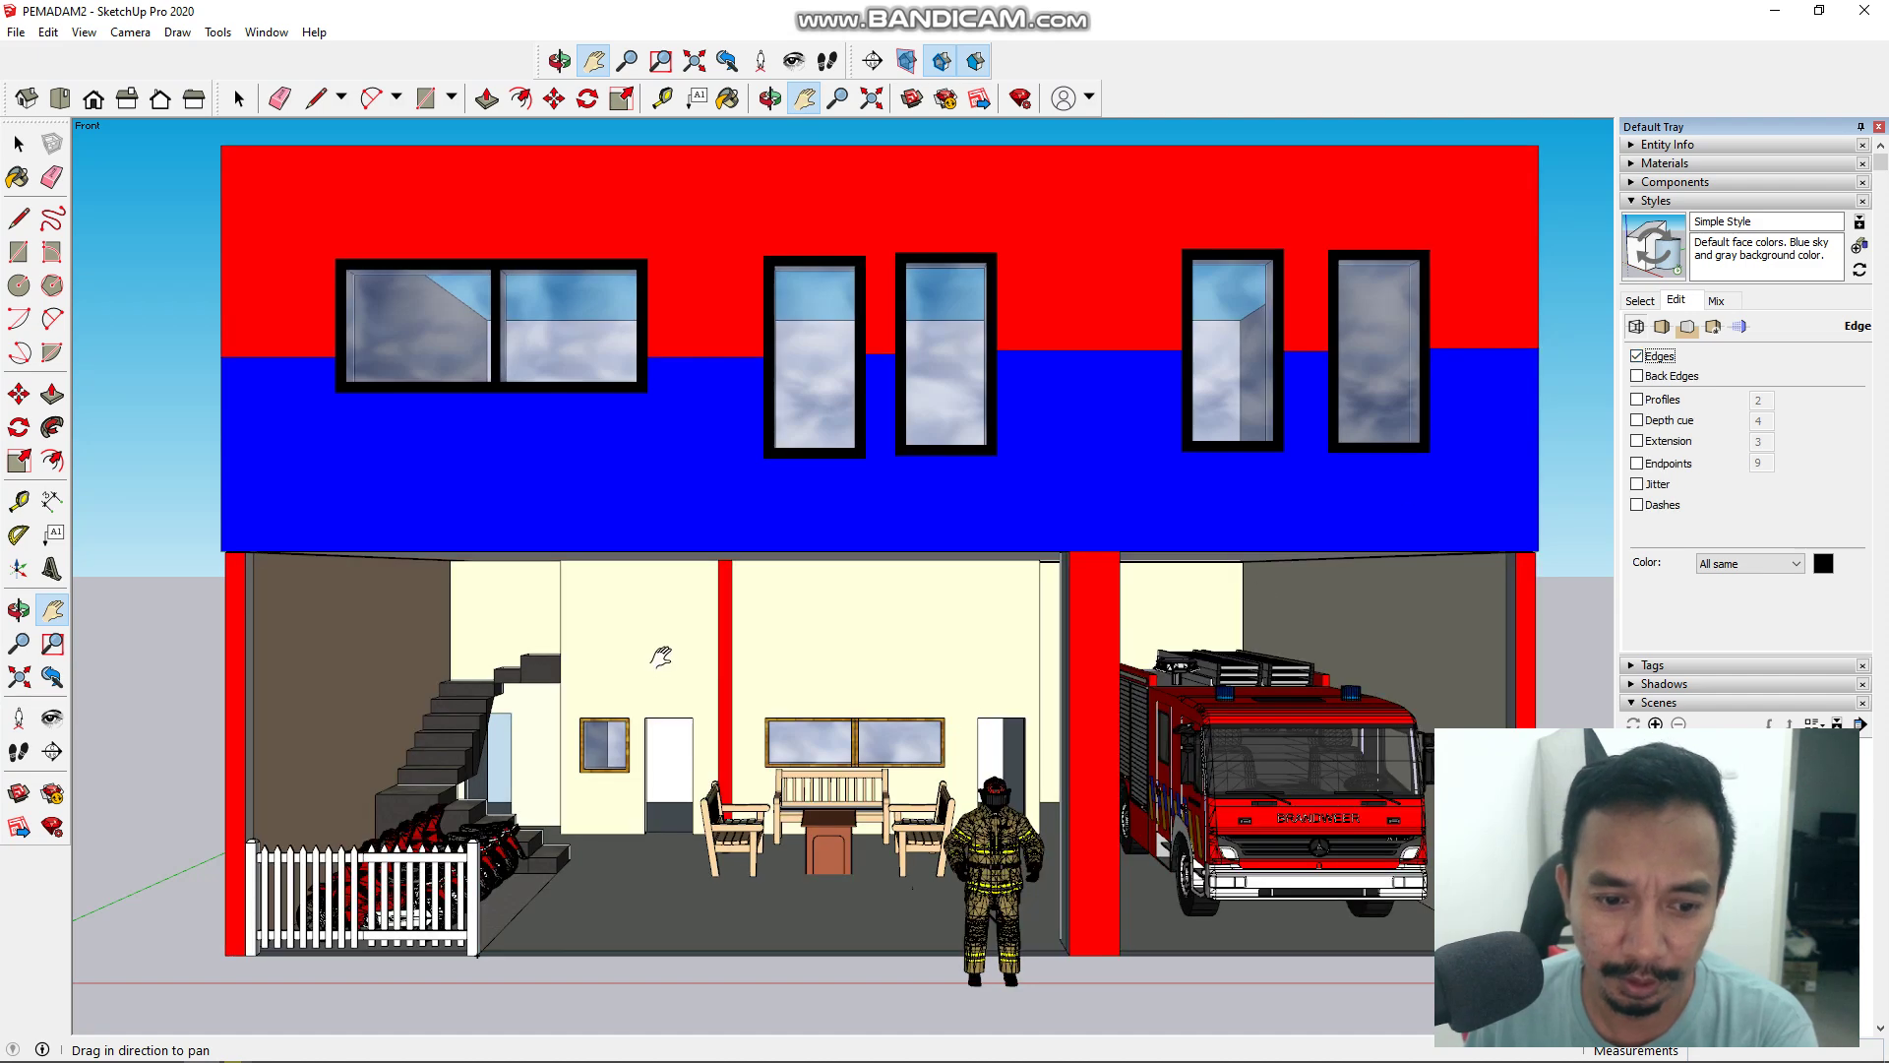
{"action": "left_click", "coordinate": [52, 611]}
{"action": "left_click_drag", "start_coordinate": [1027, 897], "coordinate": [603, 912]}
{"action": "scroll", "coordinate": [1077, 917], "scroll_direction": "up", "scroll_amount": 2}
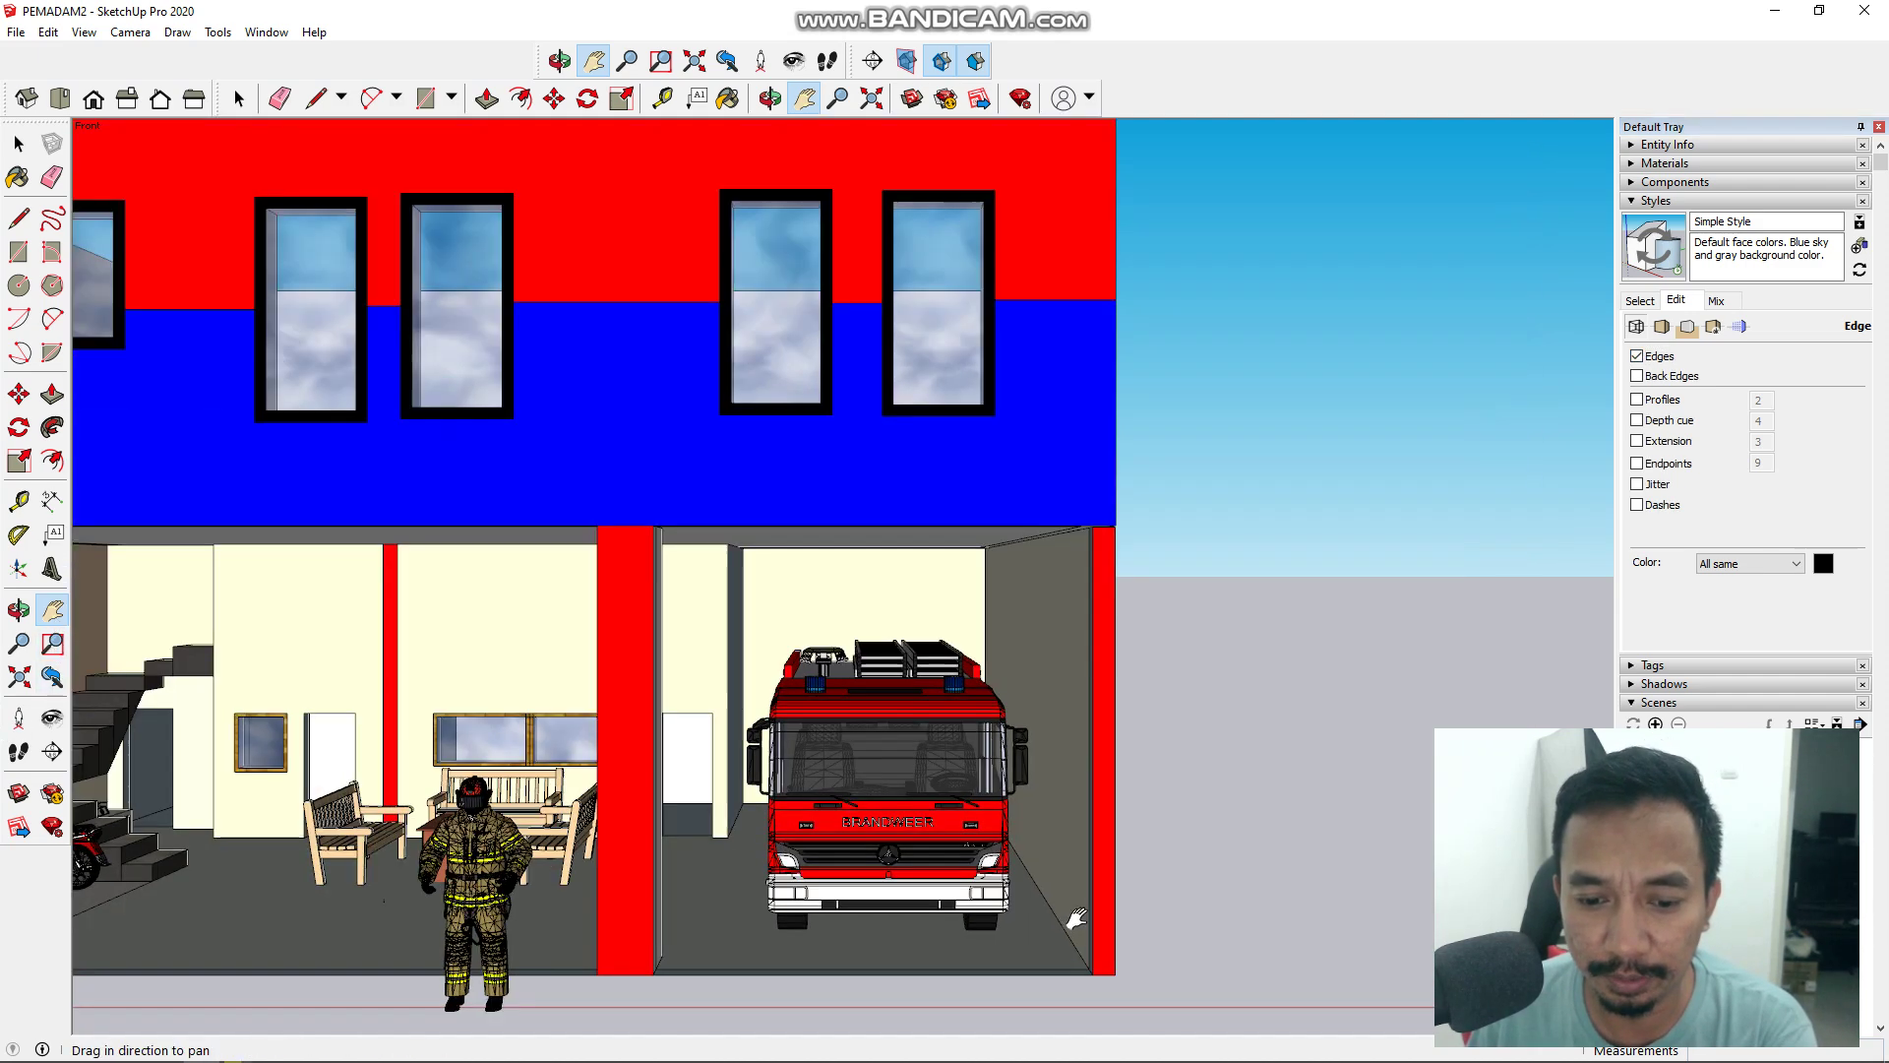
Step: Examine the ground floor from the fire truck bay to the seating area, back wall and open front edge
{"action": "left_click_drag", "start_coordinate": [895, 914], "coordinate": [998, 888]}
{"action": "scroll", "coordinate": [916, 909], "scroll_direction": "up", "scroll_amount": 5}
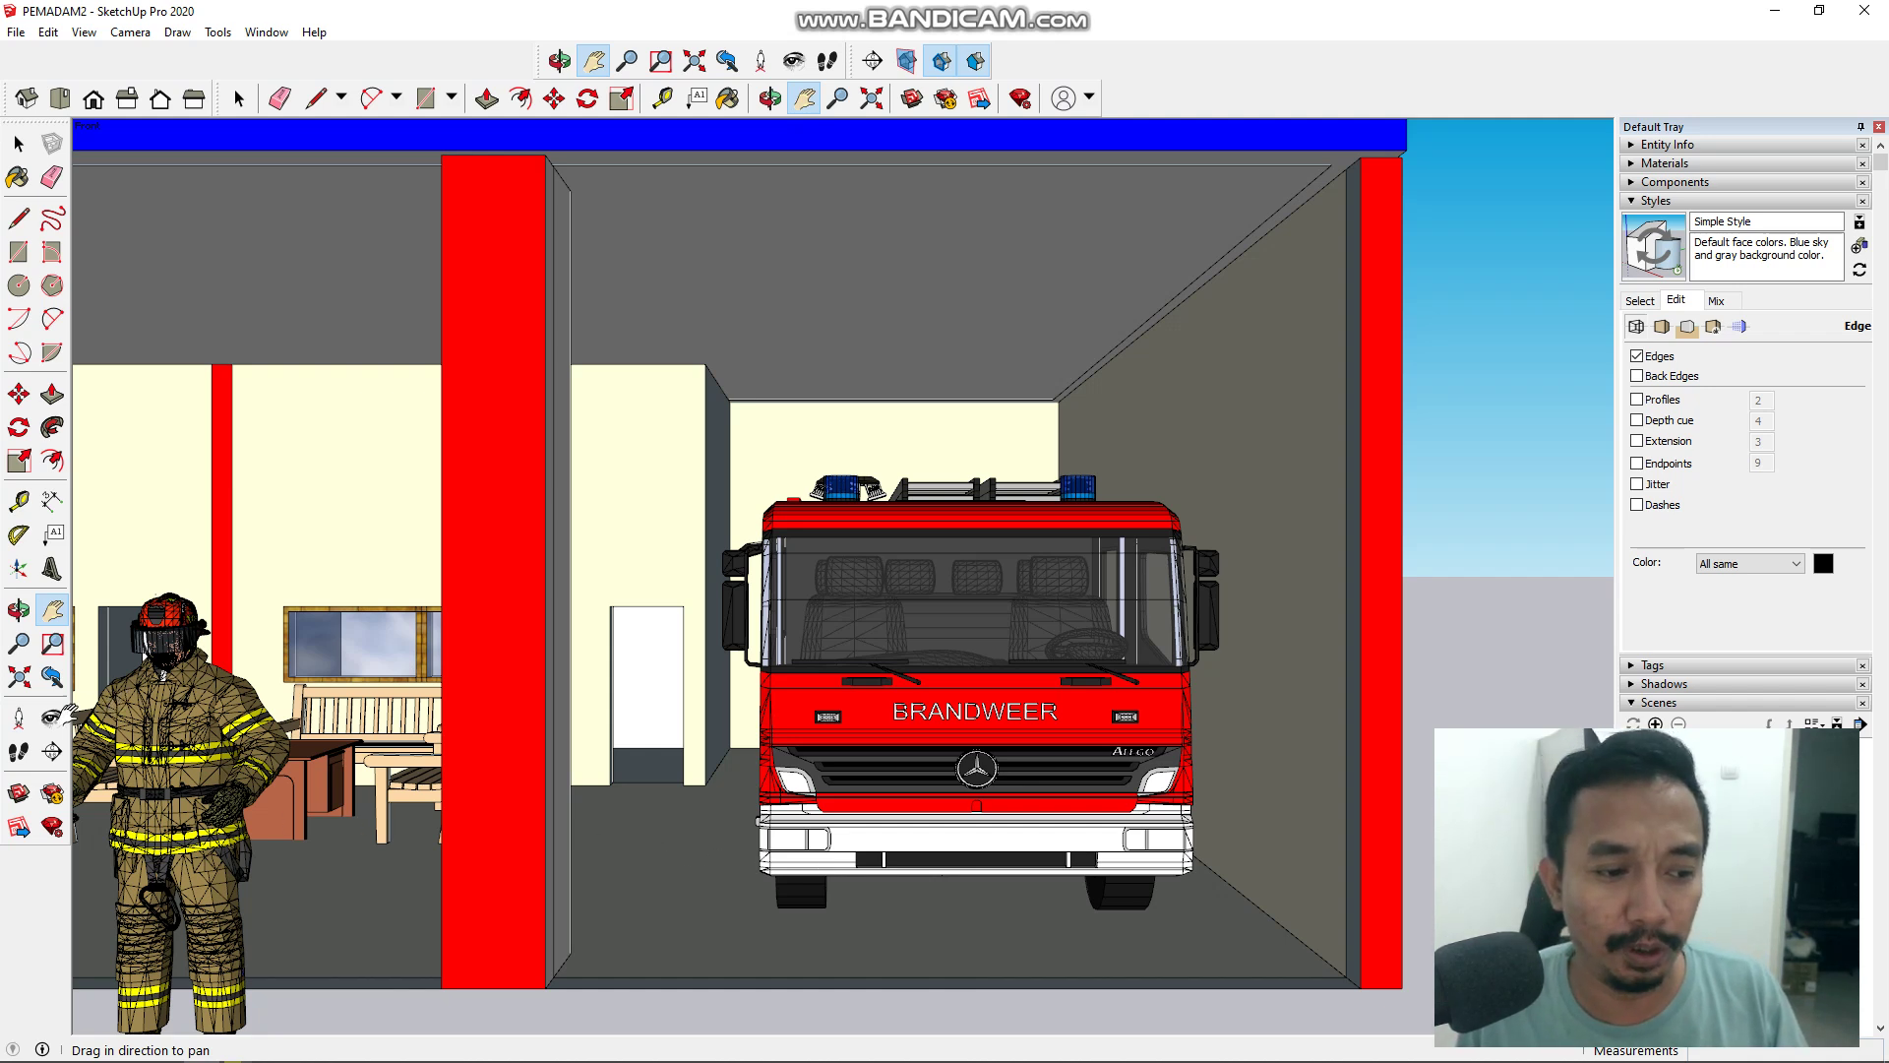
{"action": "left_click_drag", "start_coordinate": [346, 903], "coordinate": [668, 887]}
{"action": "mouse_move", "coordinate": [261, 873]}
{"action": "left_mouse_down"}
{"action": "mouse_move", "coordinate": [501, 885]}
{"action": "mouse_move", "coordinate": [392, 872]}
{"action": "left_mouse_up"}
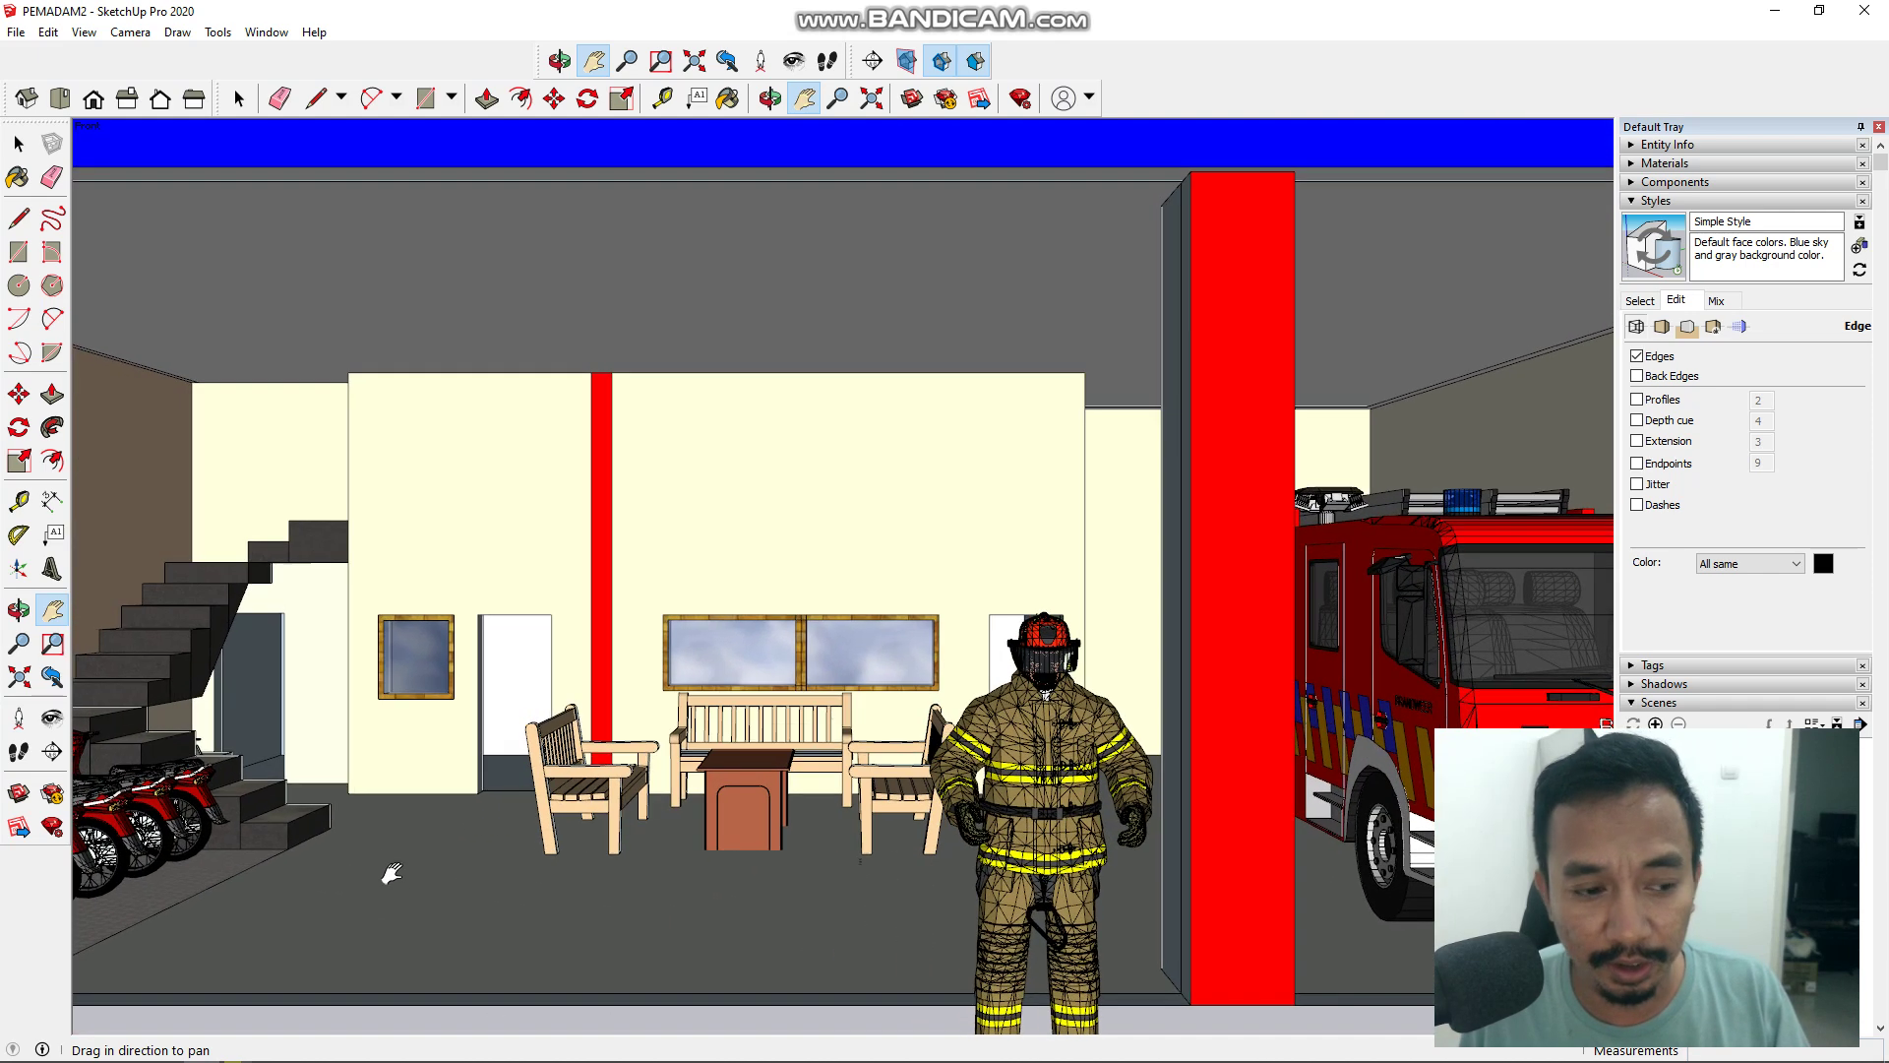
{"action": "left_click", "coordinate": [18, 610]}
{"action": "left_click_drag", "start_coordinate": [576, 929], "coordinate": [625, 944]}
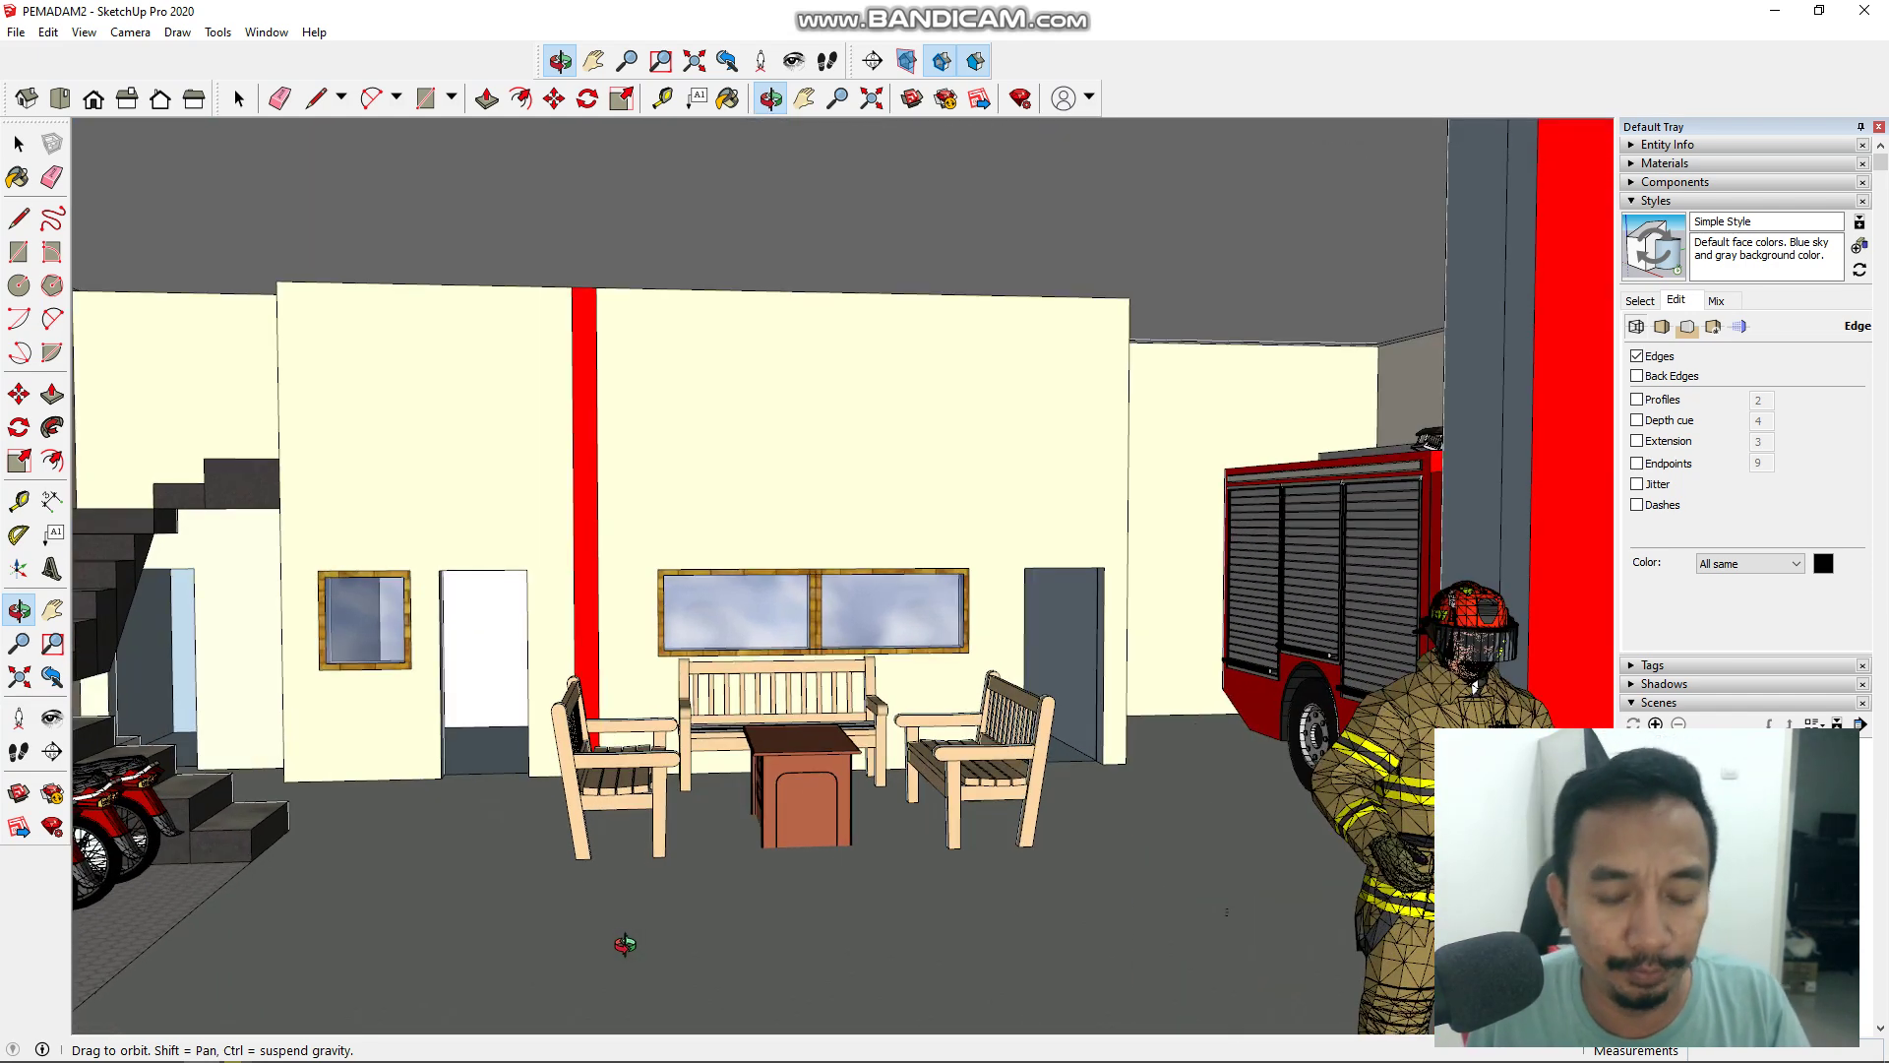
{"action": "left_click", "coordinate": [53, 610]}
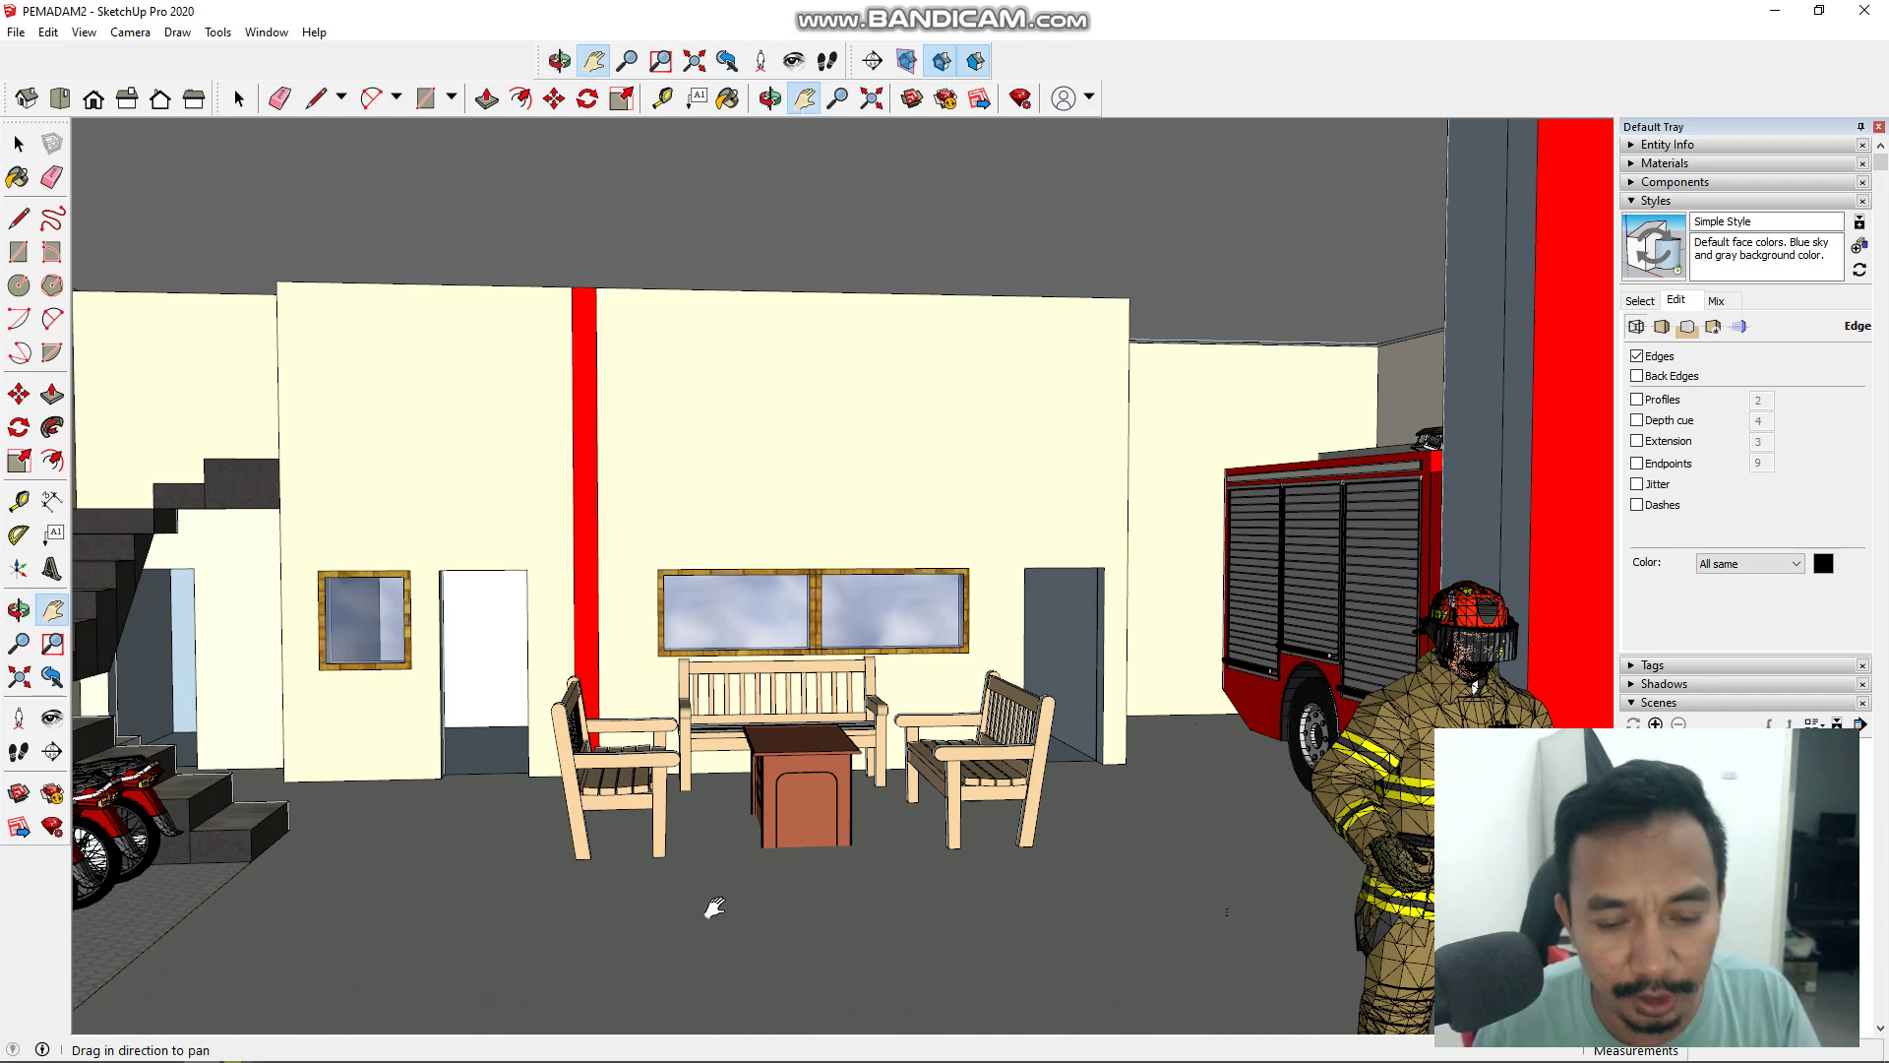
{"action": "left_click_drag", "start_coordinate": [714, 907], "coordinate": [703, 829]}
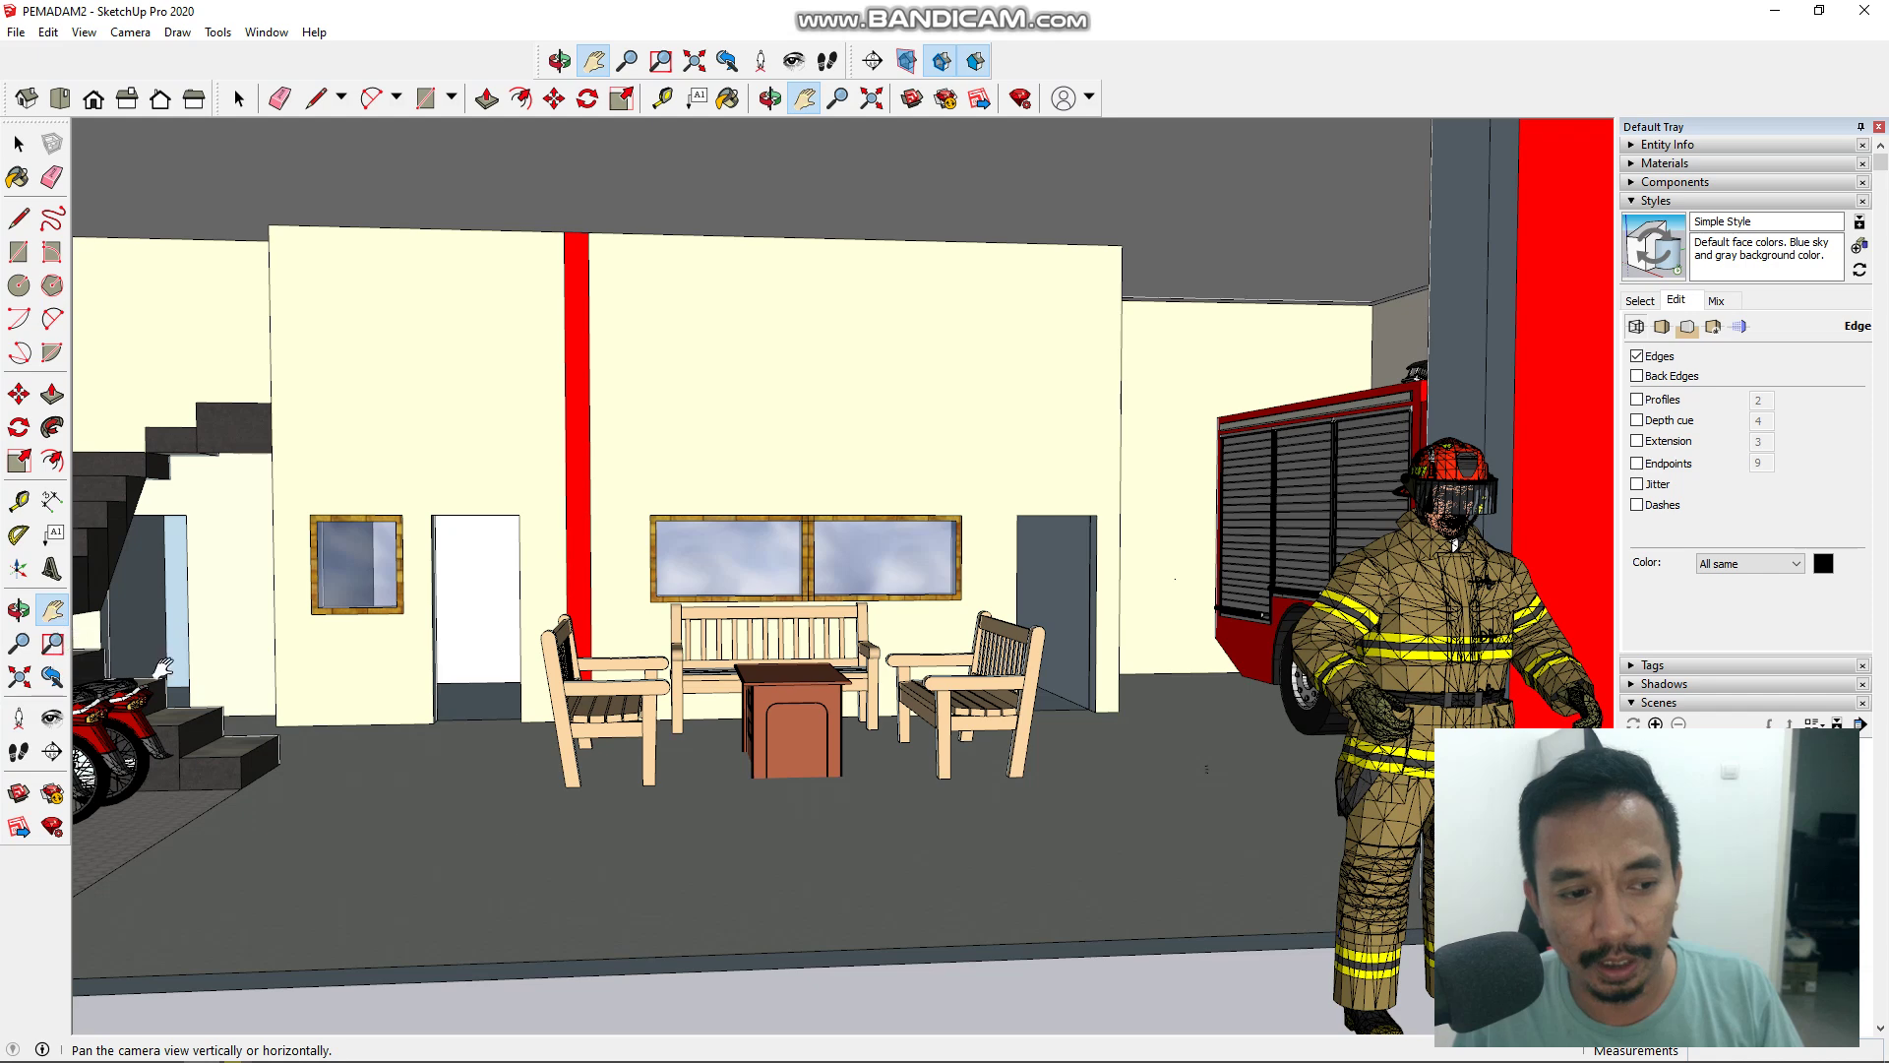
{"action": "left_click_drag", "start_coordinate": [591, 814], "coordinate": [843, 831]}
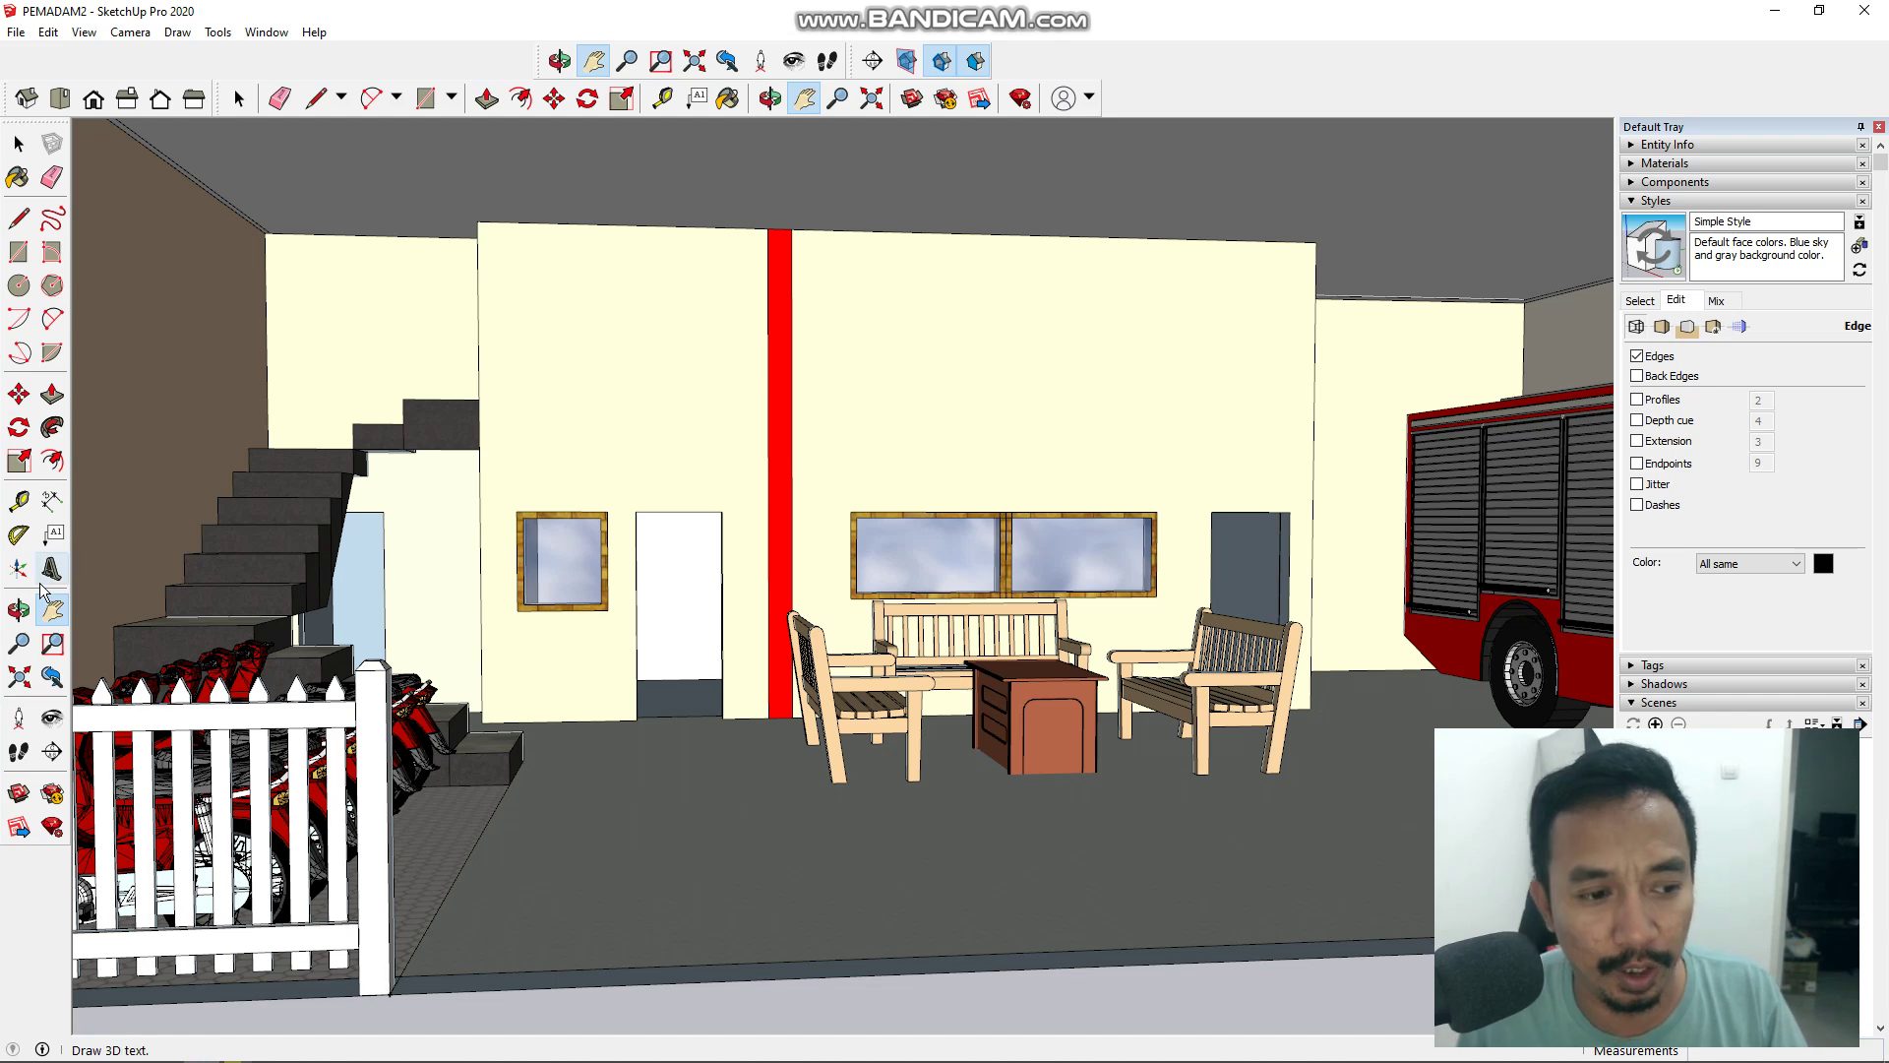
{"action": "left_click_drag", "start_coordinate": [955, 895], "coordinate": [708, 872]}
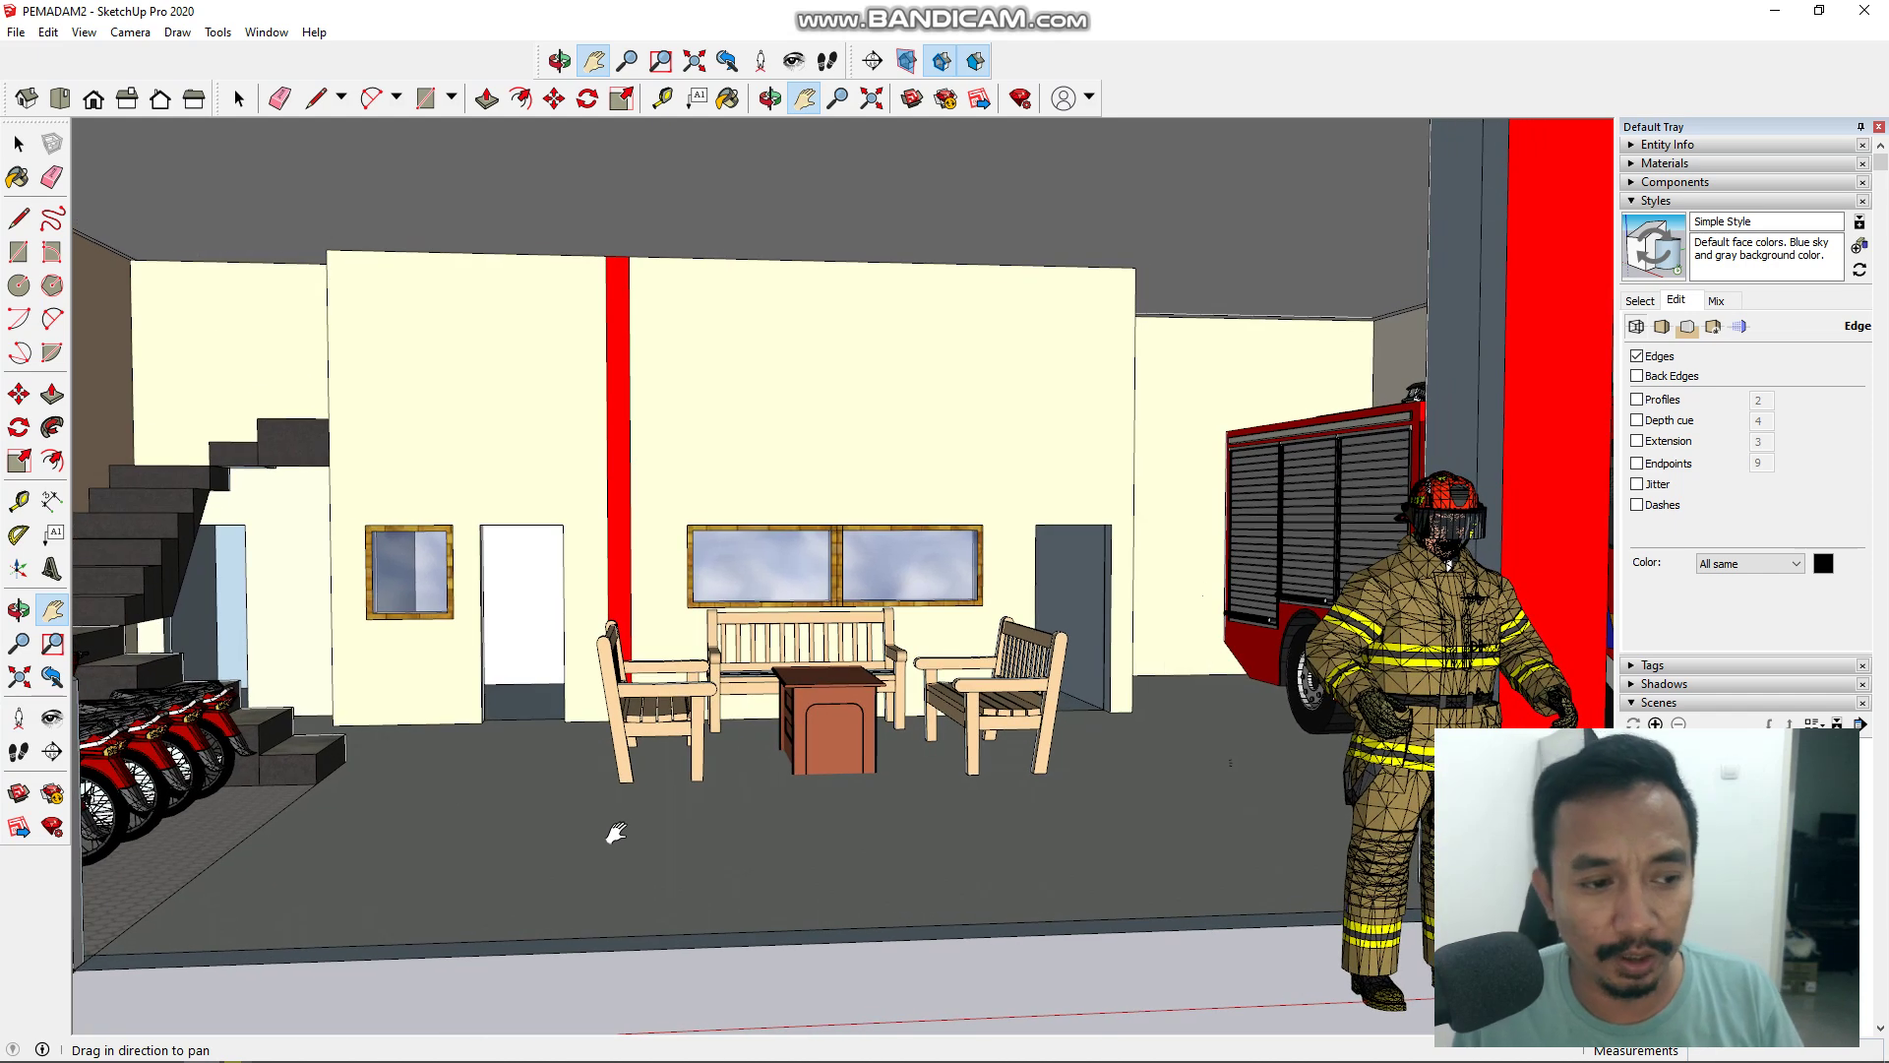
{"action": "left_click", "coordinate": [19, 610]}
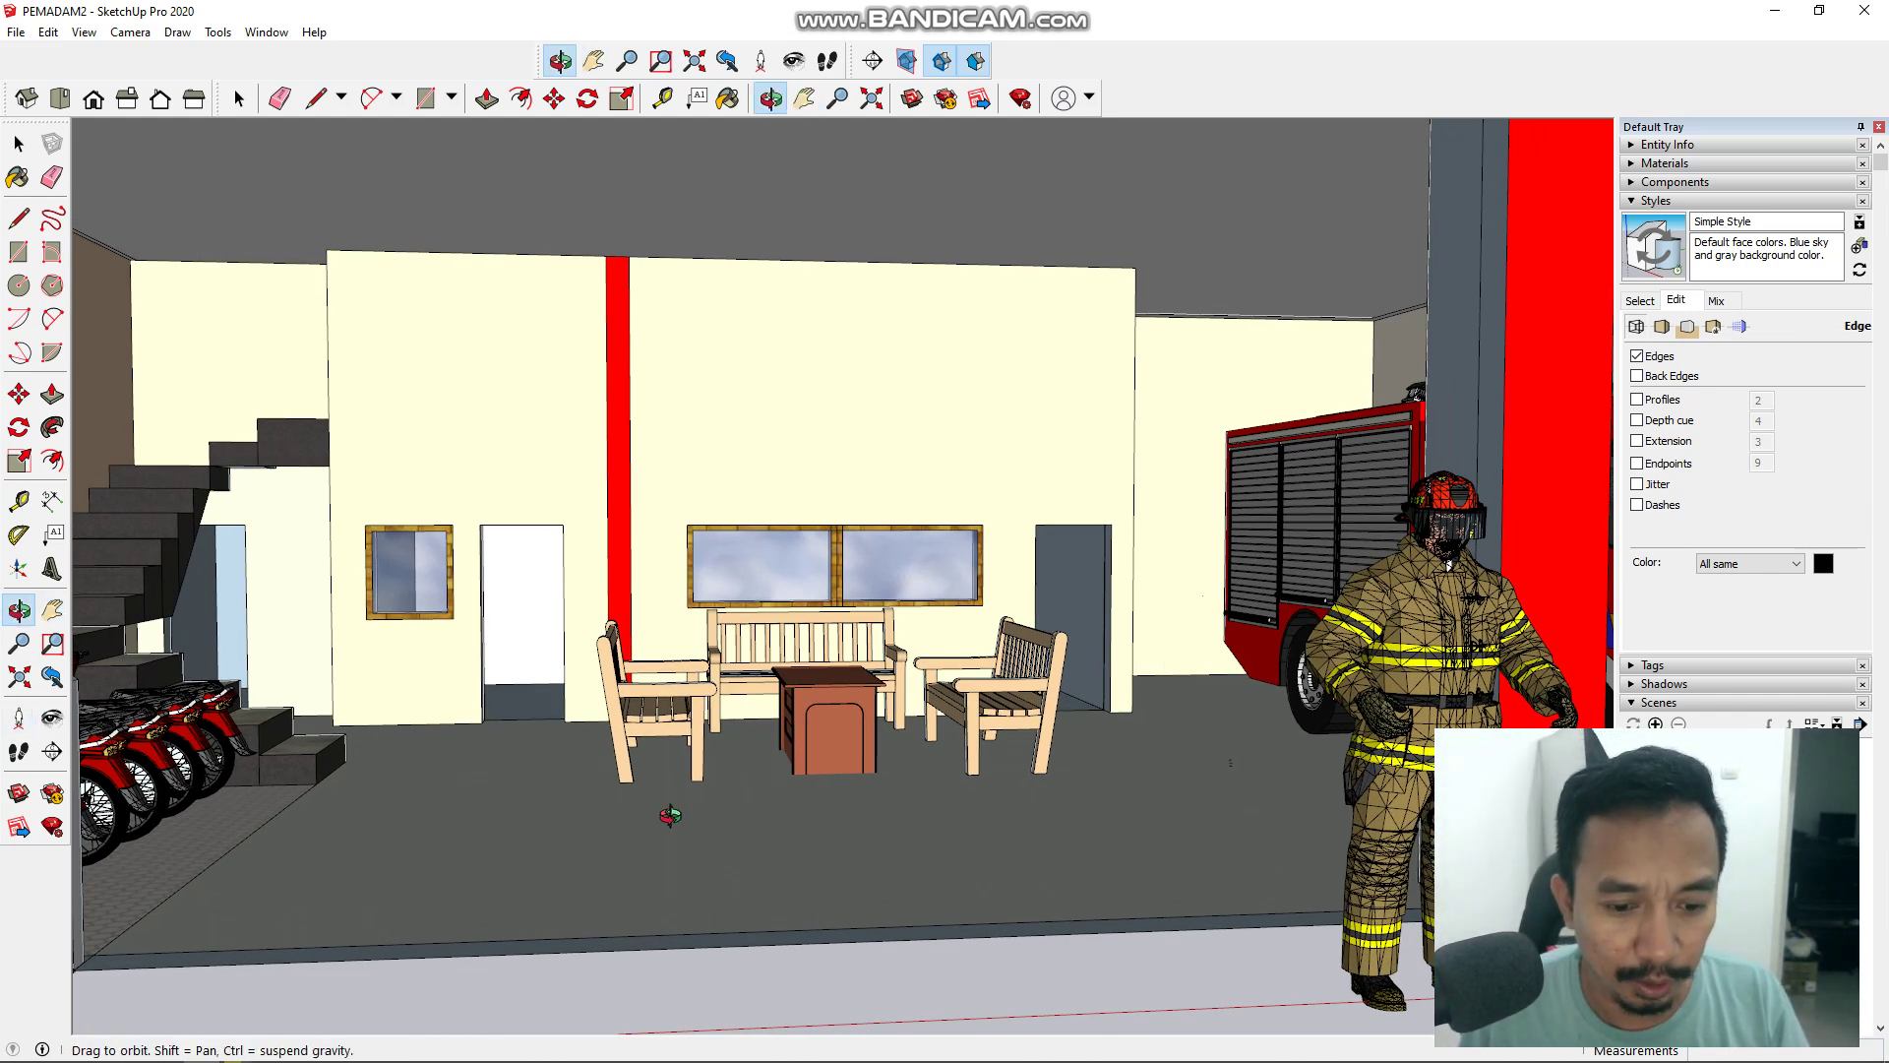
{"action": "left_click_drag", "start_coordinate": [649, 935], "coordinate": [606, 860]}
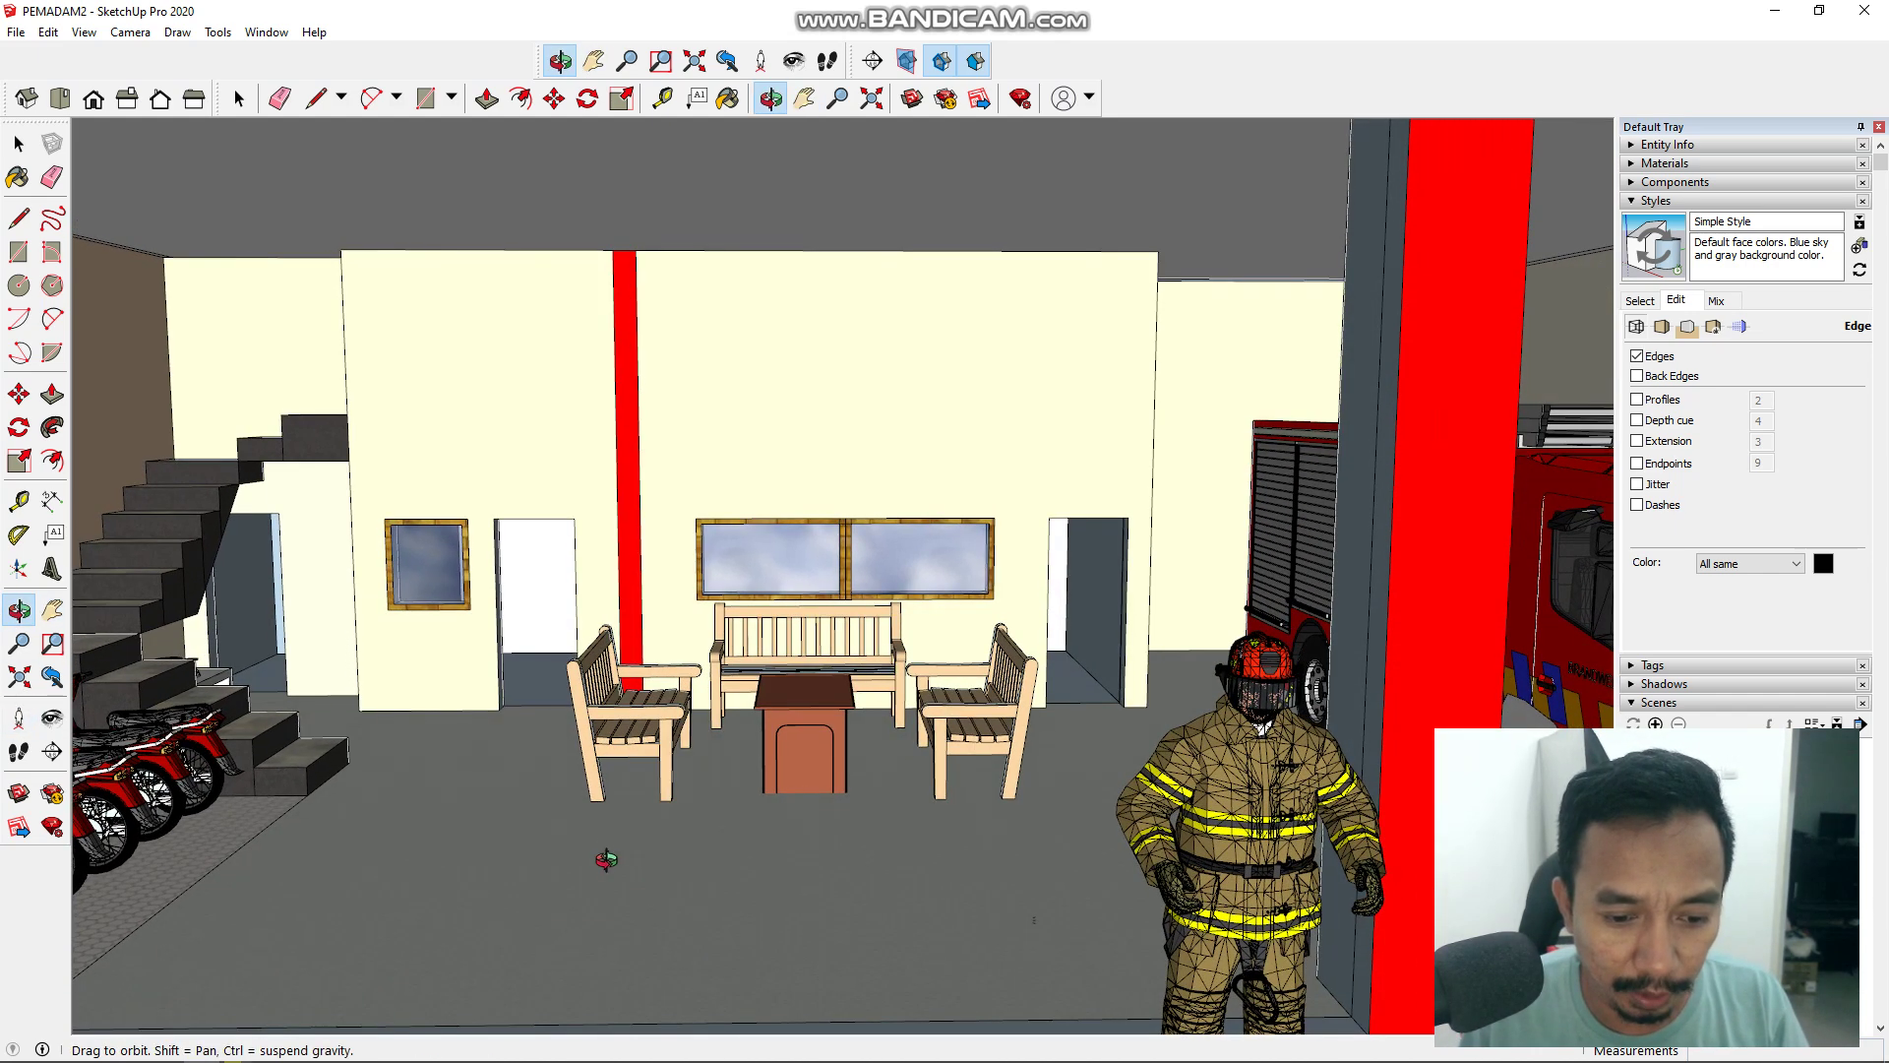
{"action": "left_click", "coordinate": [52, 610]}
{"action": "left_click_drag", "start_coordinate": [317, 759], "coordinate": [325, 672]}
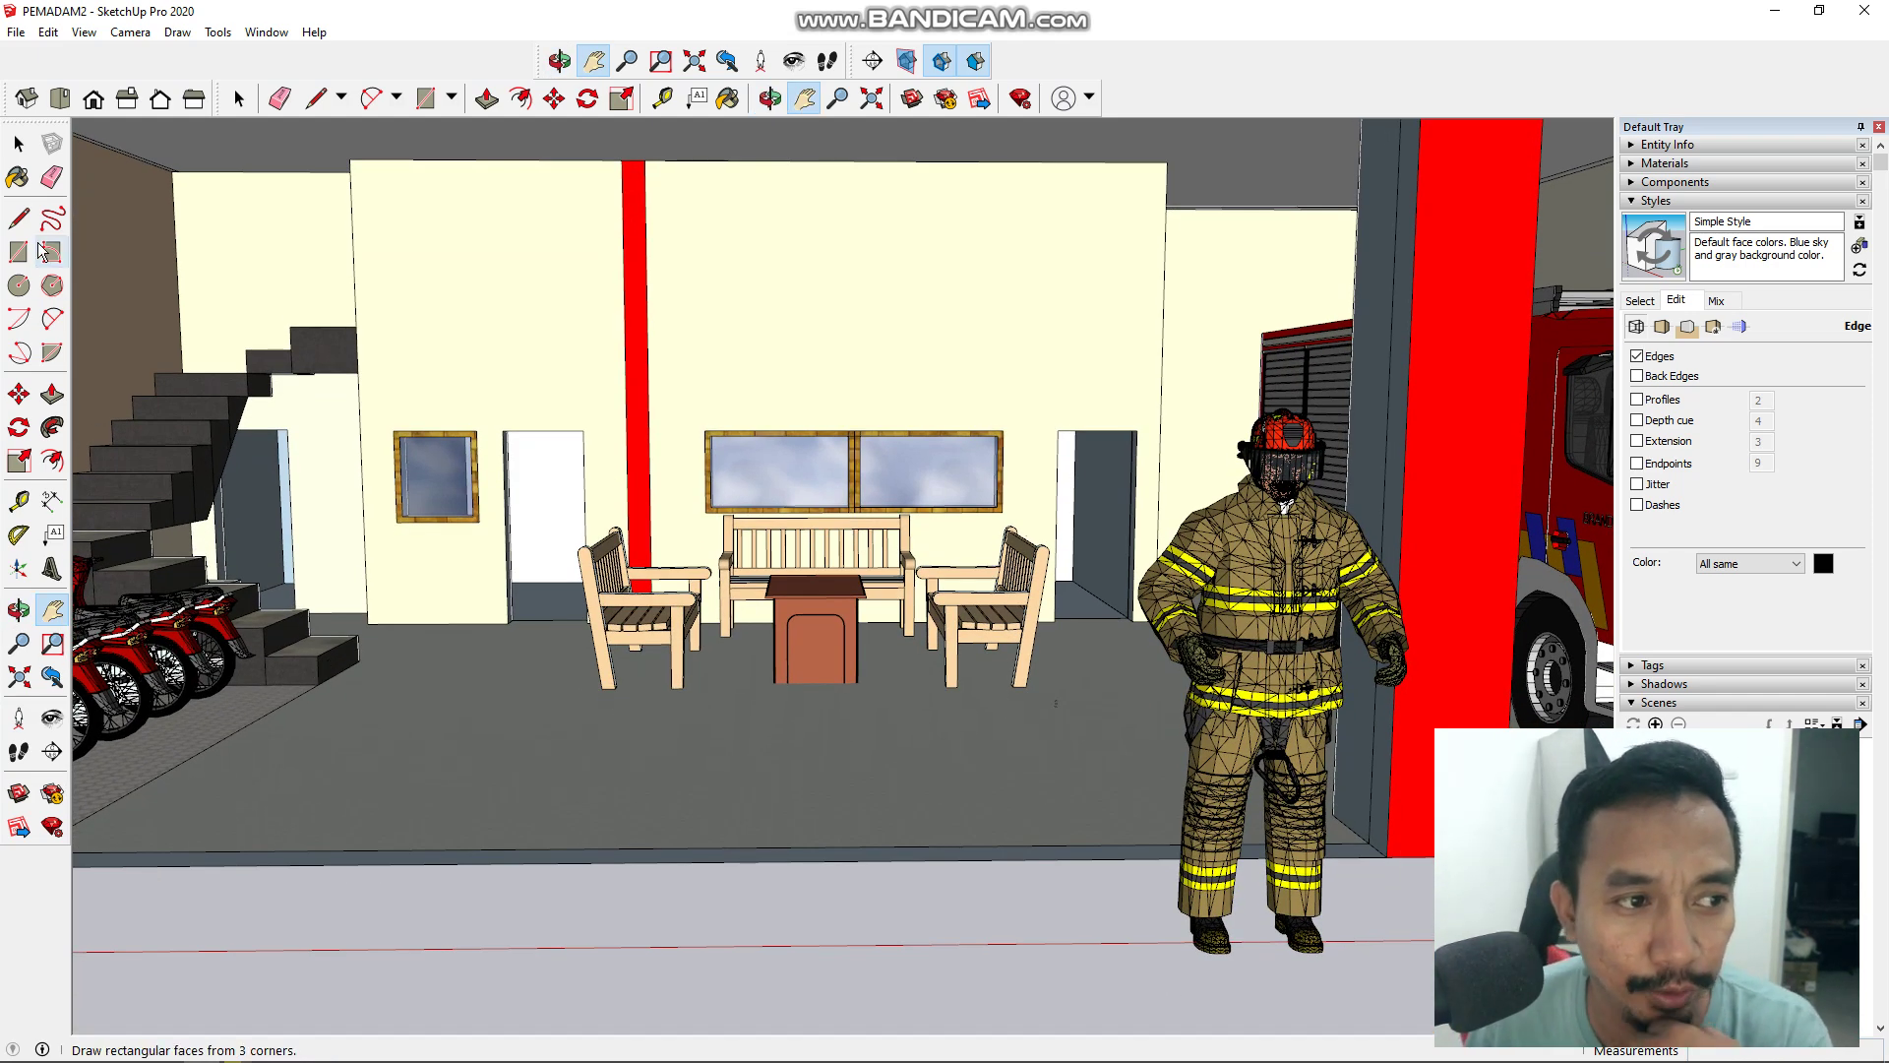
Step: Draw a rectangle about 2.10 m by 0.54 m at the floor's front edge and pull it up about 1.89 m
{"action": "left_click", "coordinate": [19, 218]}
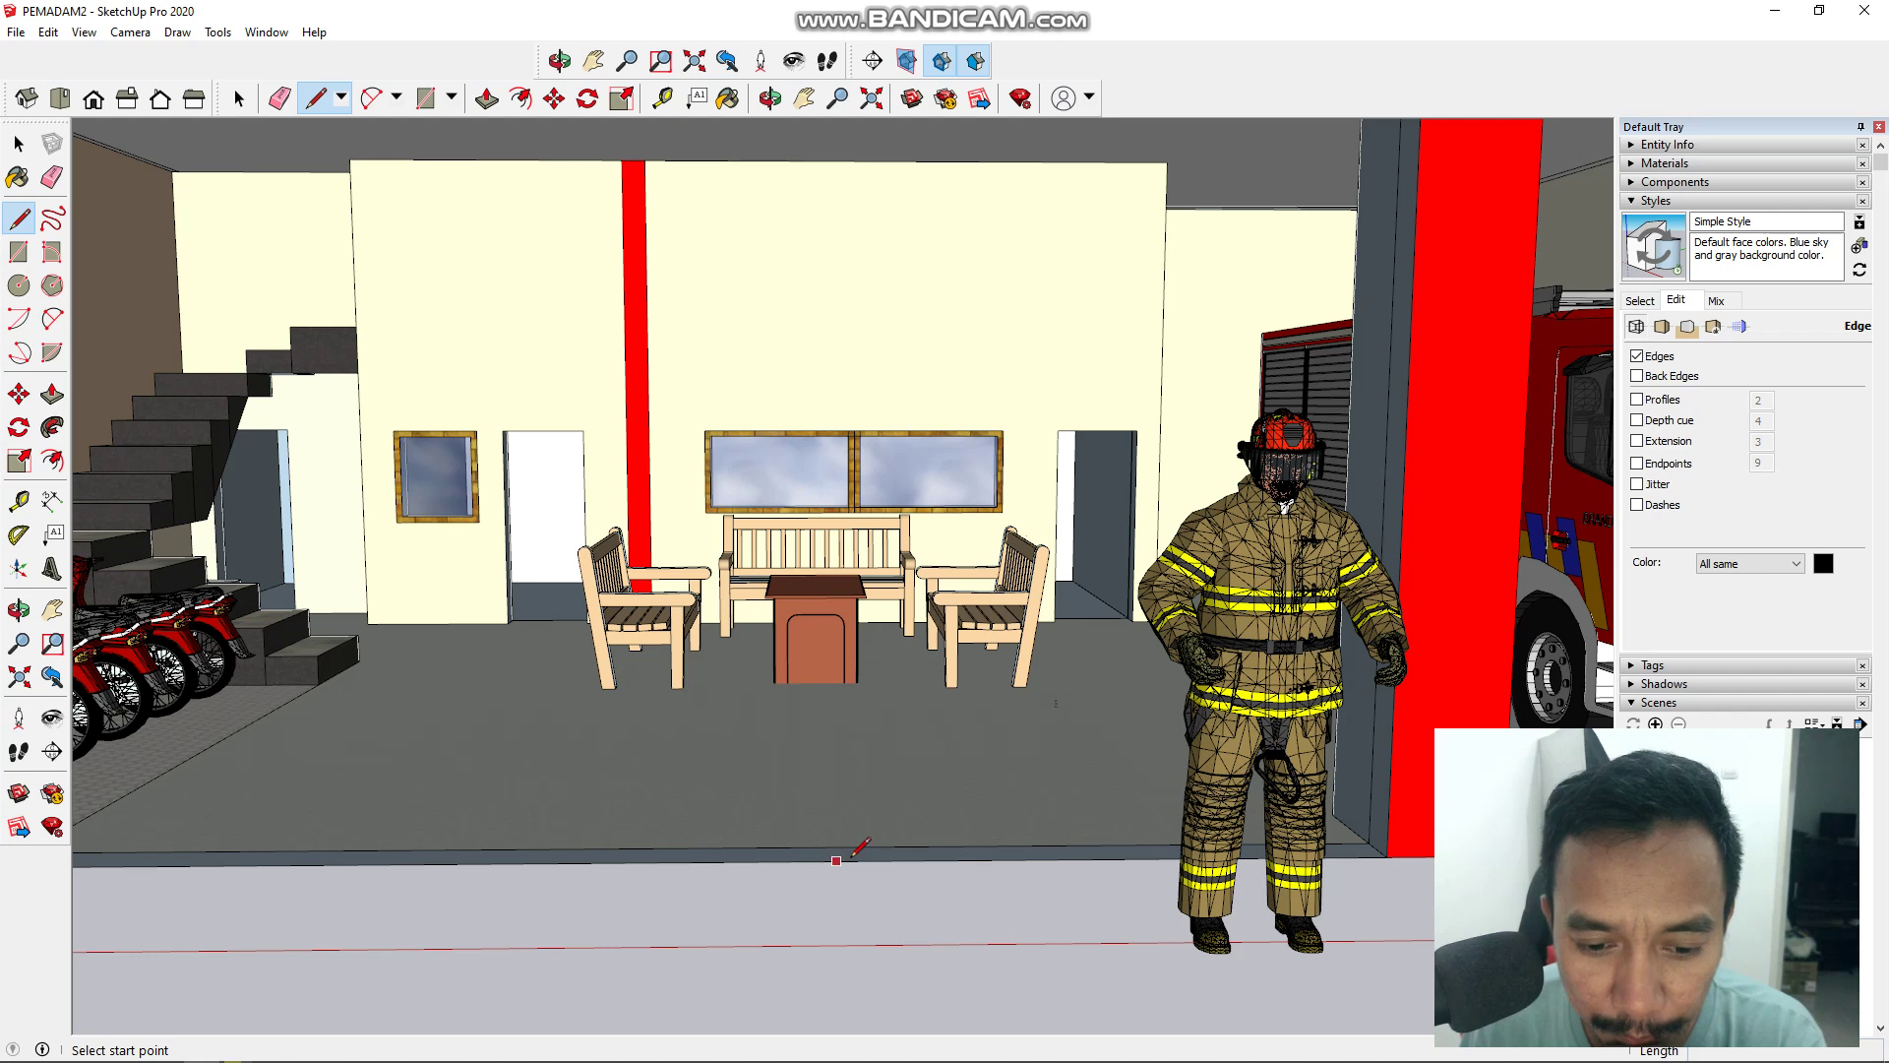
{"action": "left_click", "coordinate": [19, 251]}
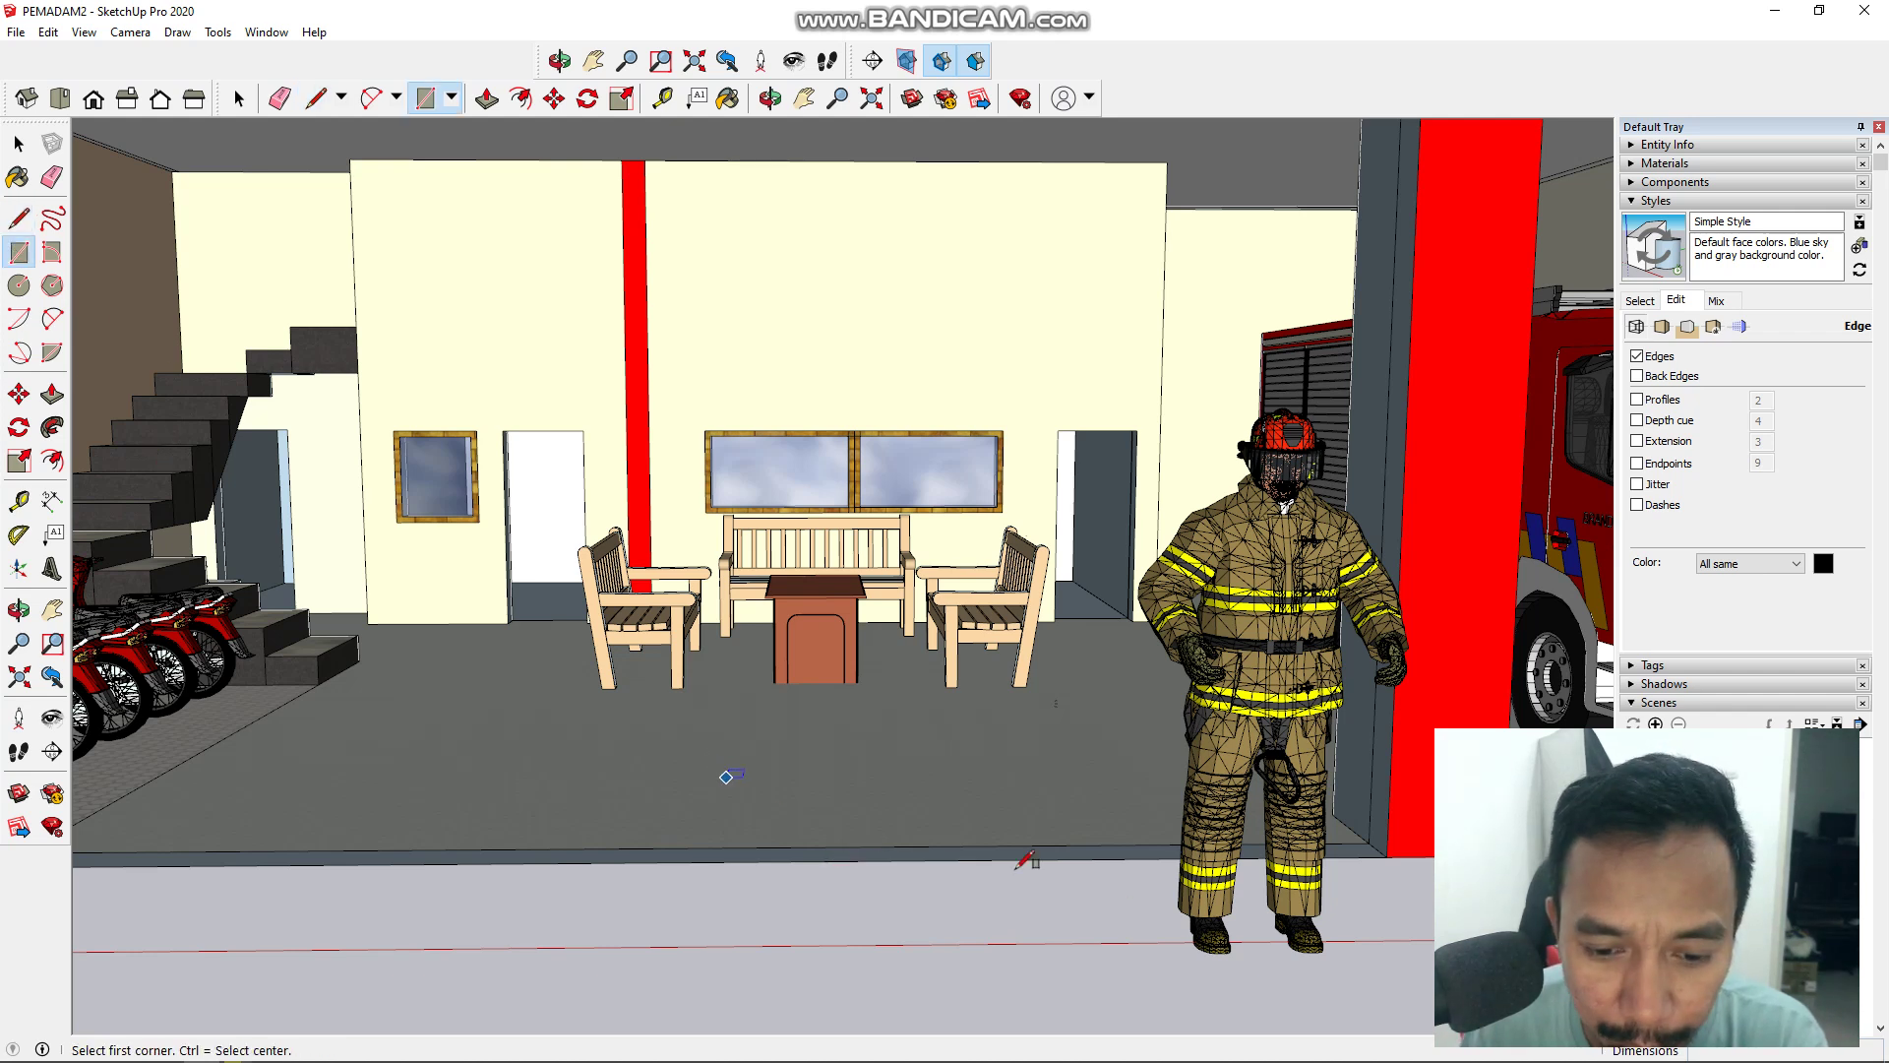
{"action": "left_click", "coordinate": [940, 859]}
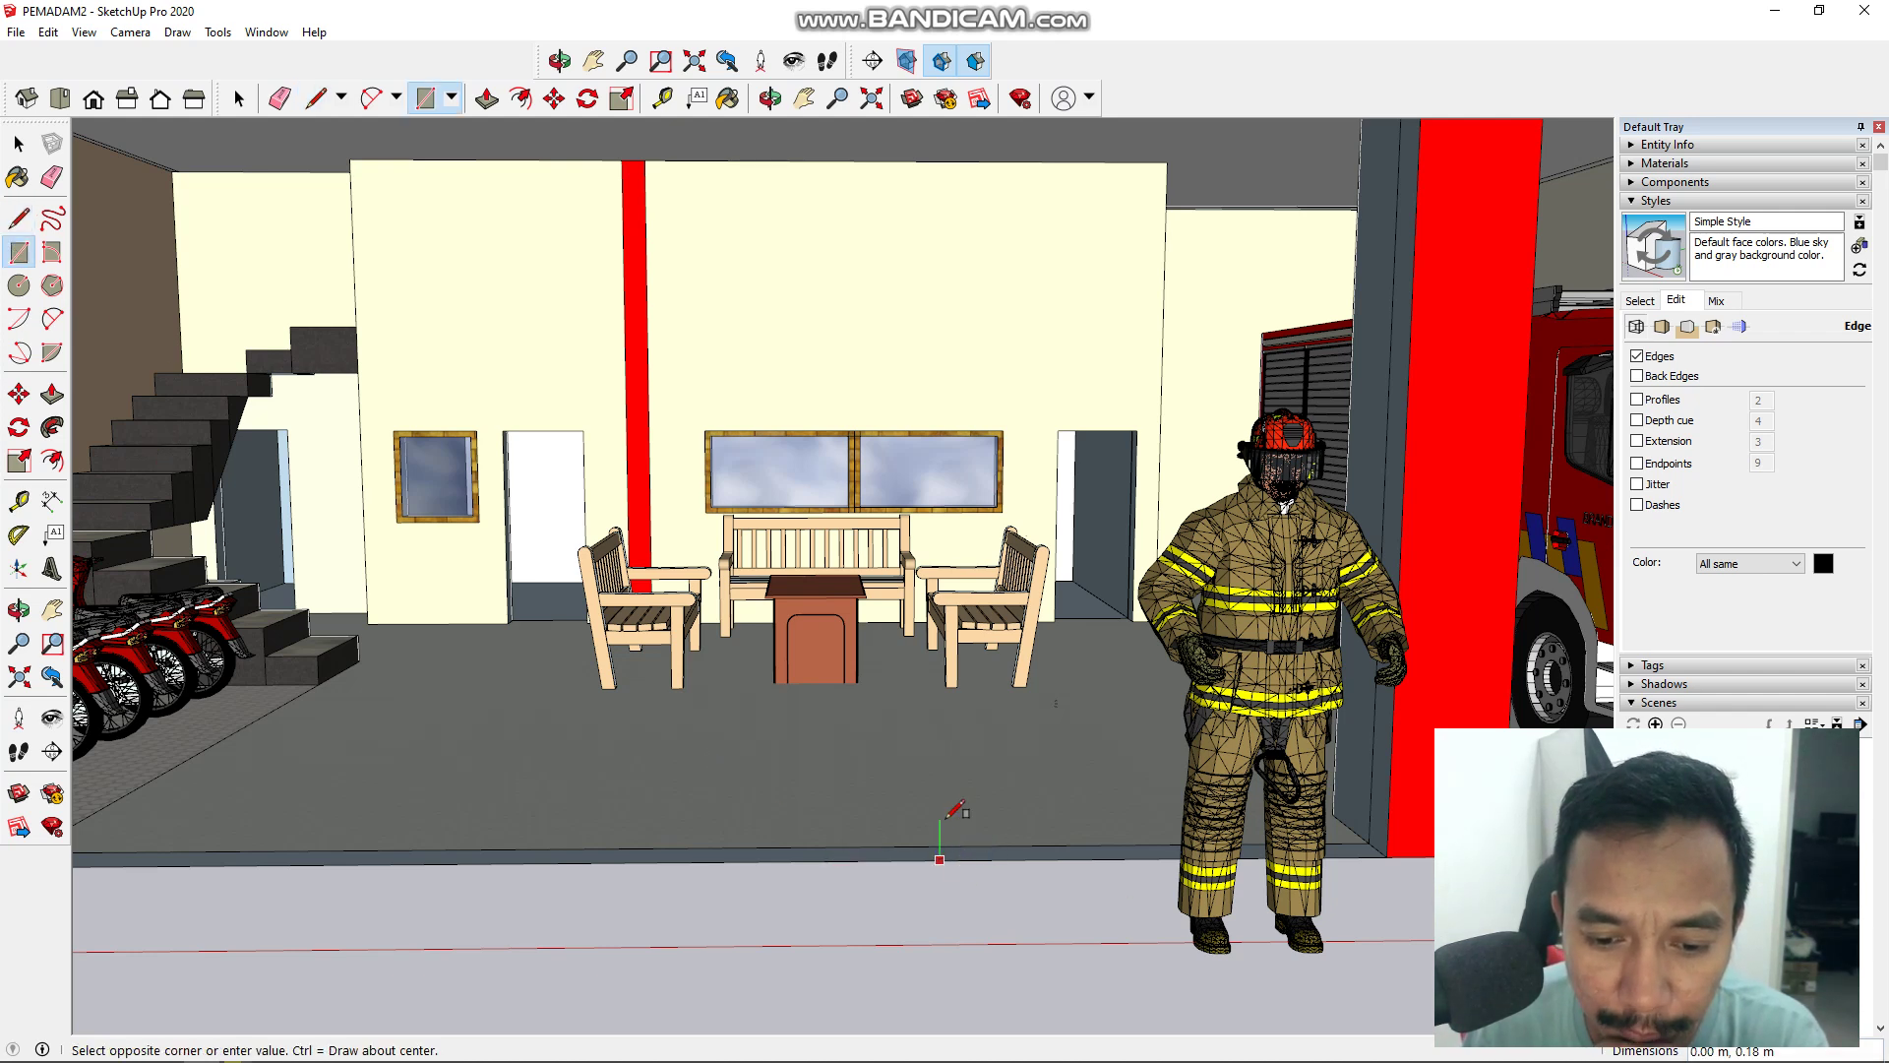
{"action": "left_click", "coordinate": [480, 824]}
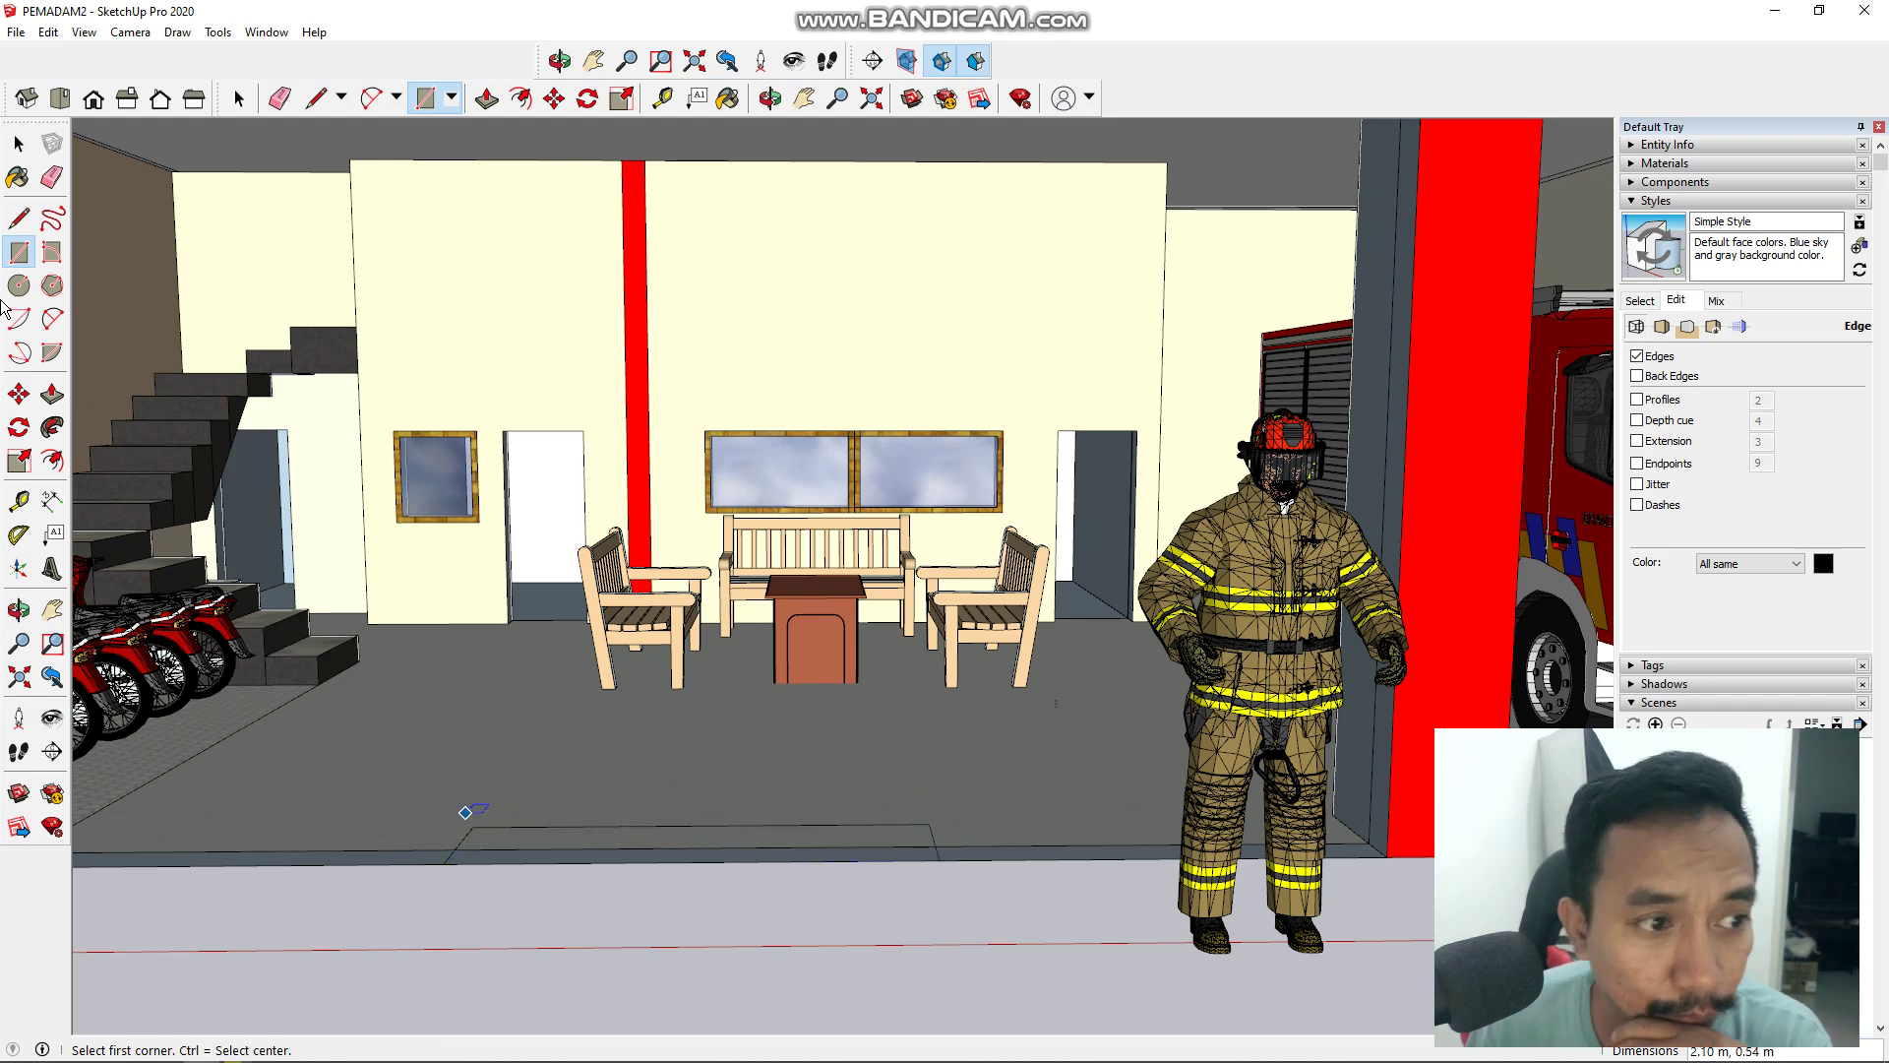
{"action": "left_click", "coordinate": [52, 393]}
{"action": "left_click_drag", "start_coordinate": [620, 859], "coordinate": [626, 721]}
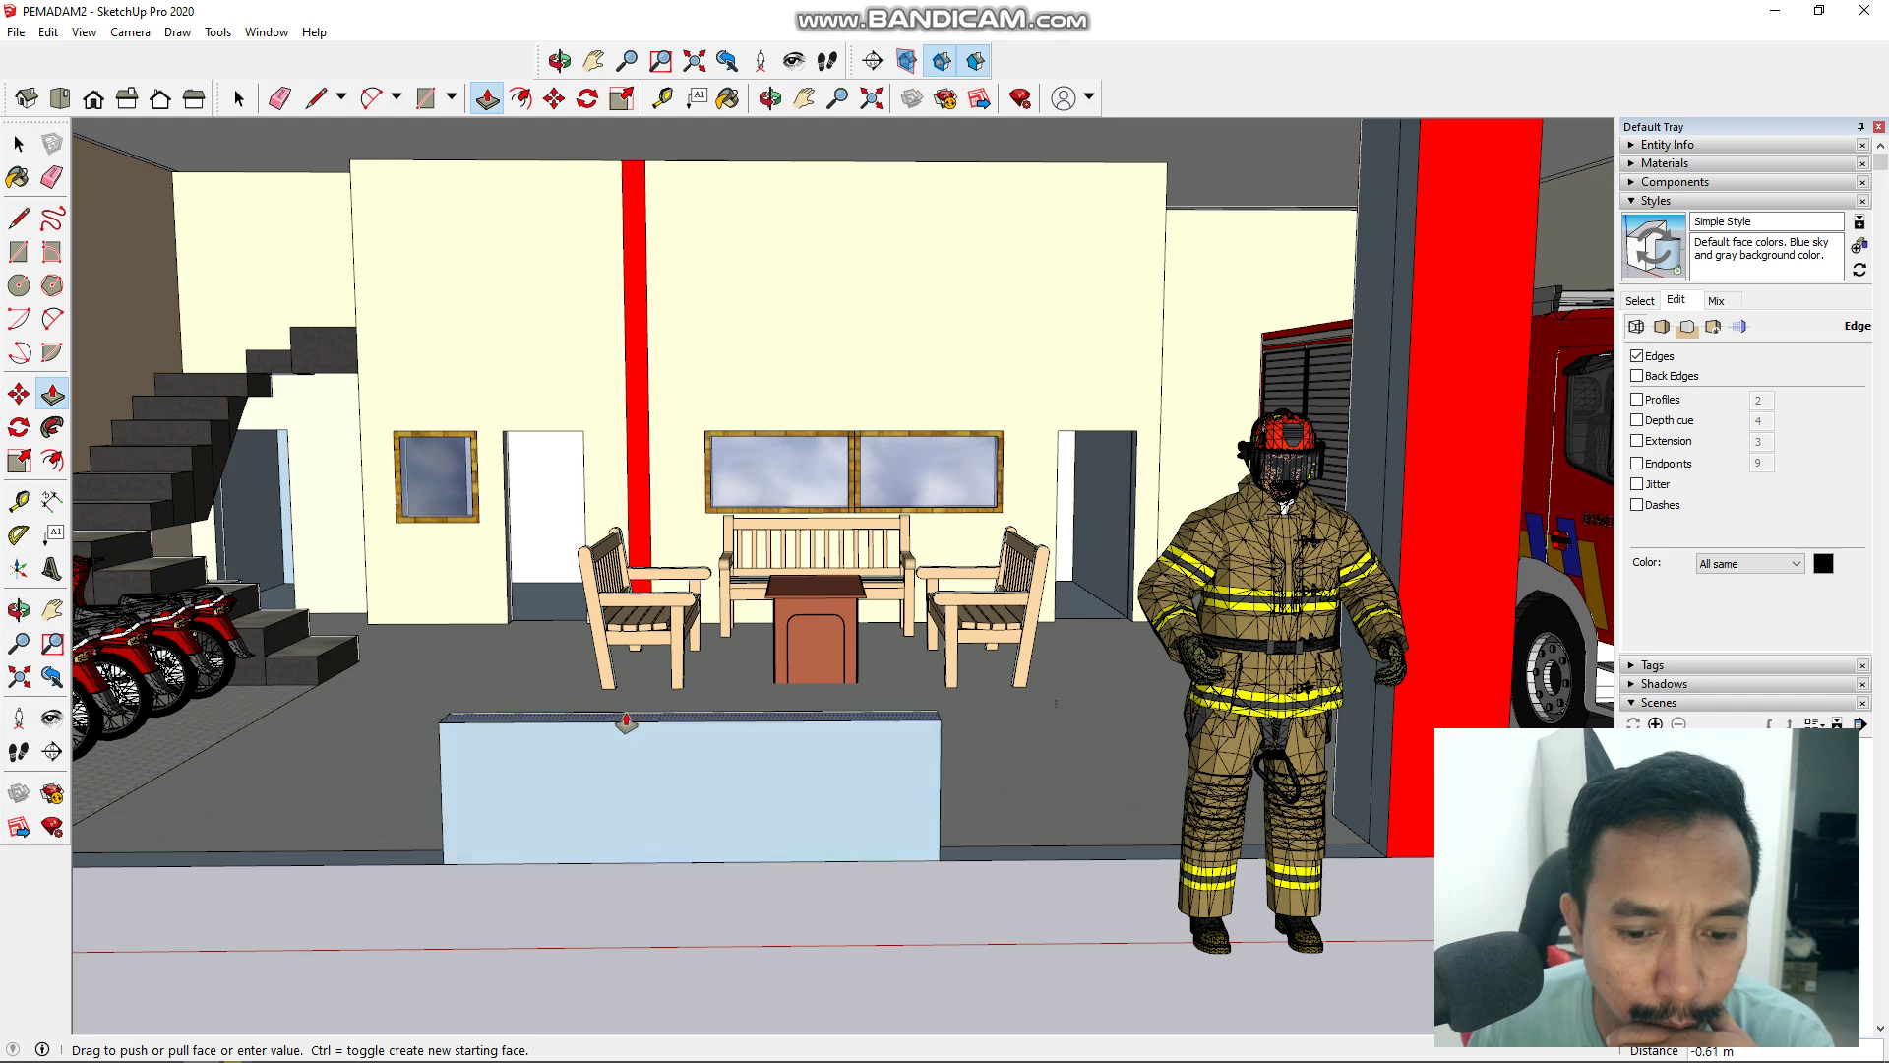
{"action": "left_click_drag", "start_coordinate": [642, 426], "coordinate": [641, 425]}
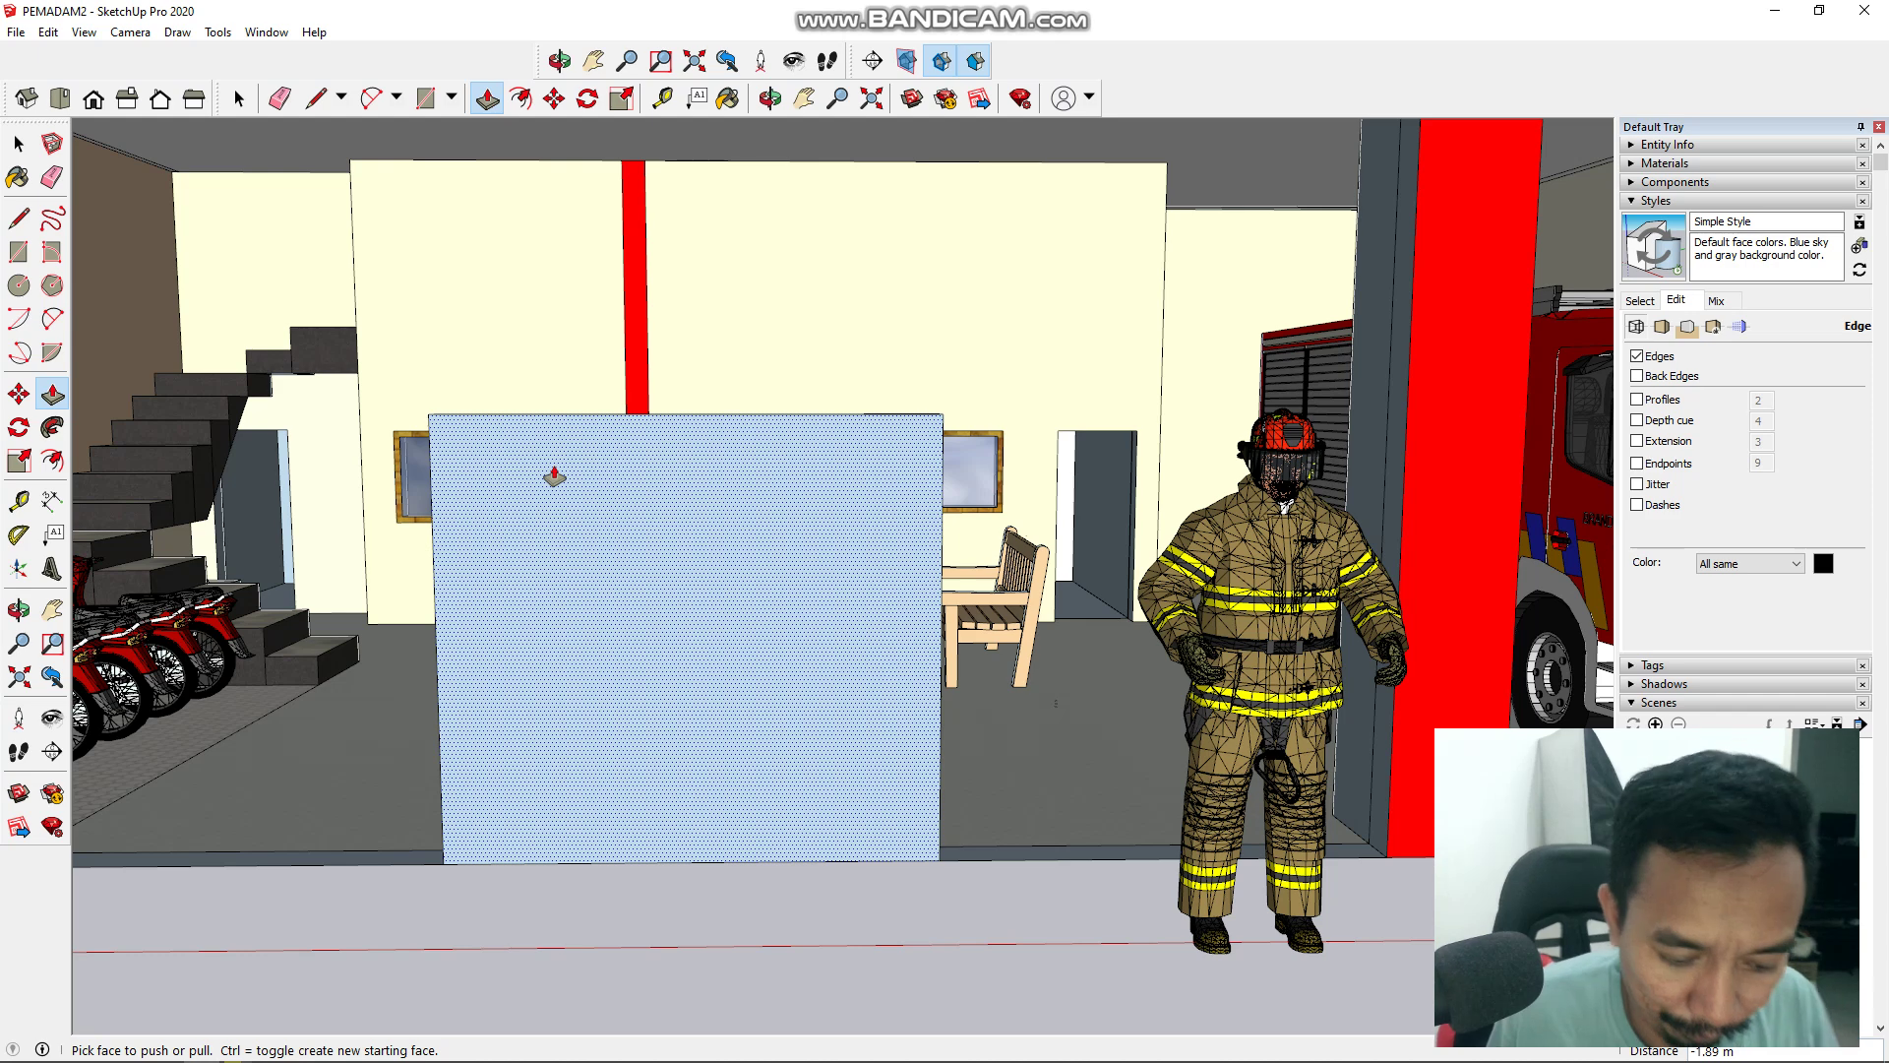
Step: Undo the pulled-up block and the rectangle at the floor's front edge
{"action": "key", "text": "ctrl+z"}
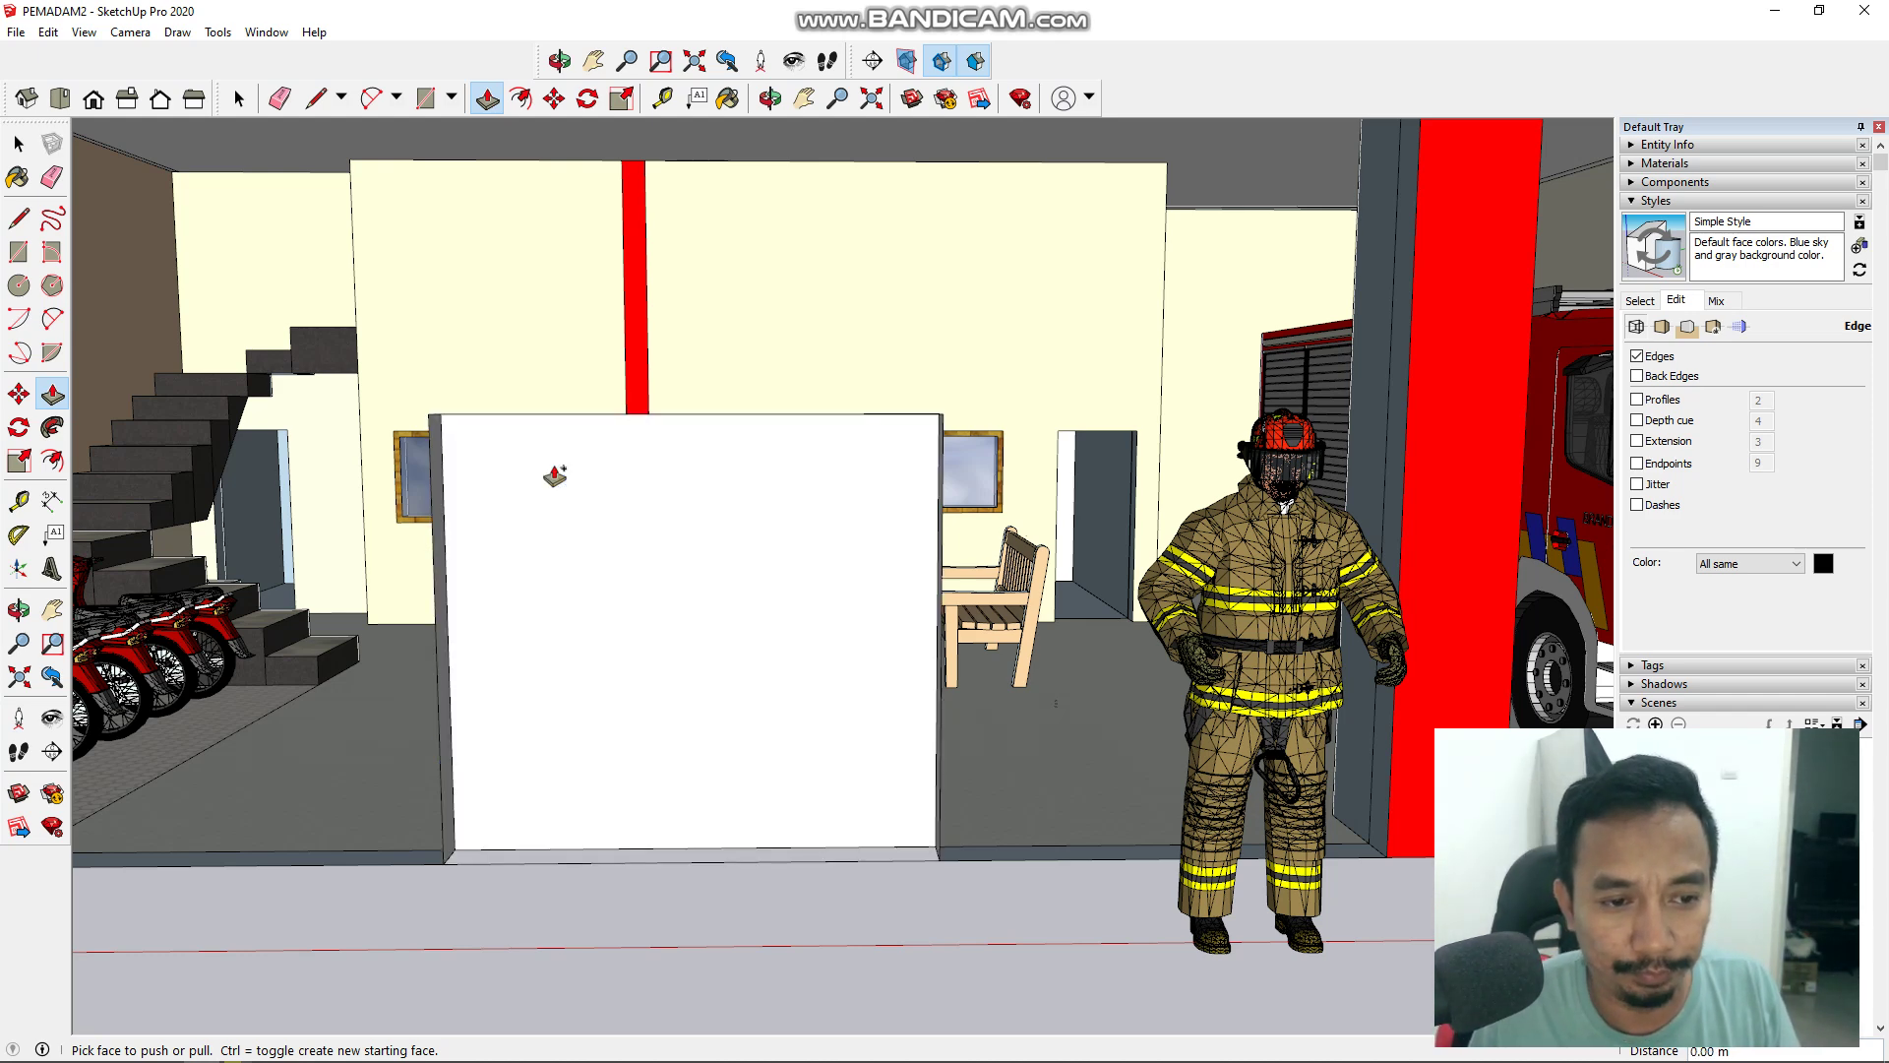
{"action": "key", "text": "ctrl+z"}
{"action": "key", "text": "ctrl+z"}
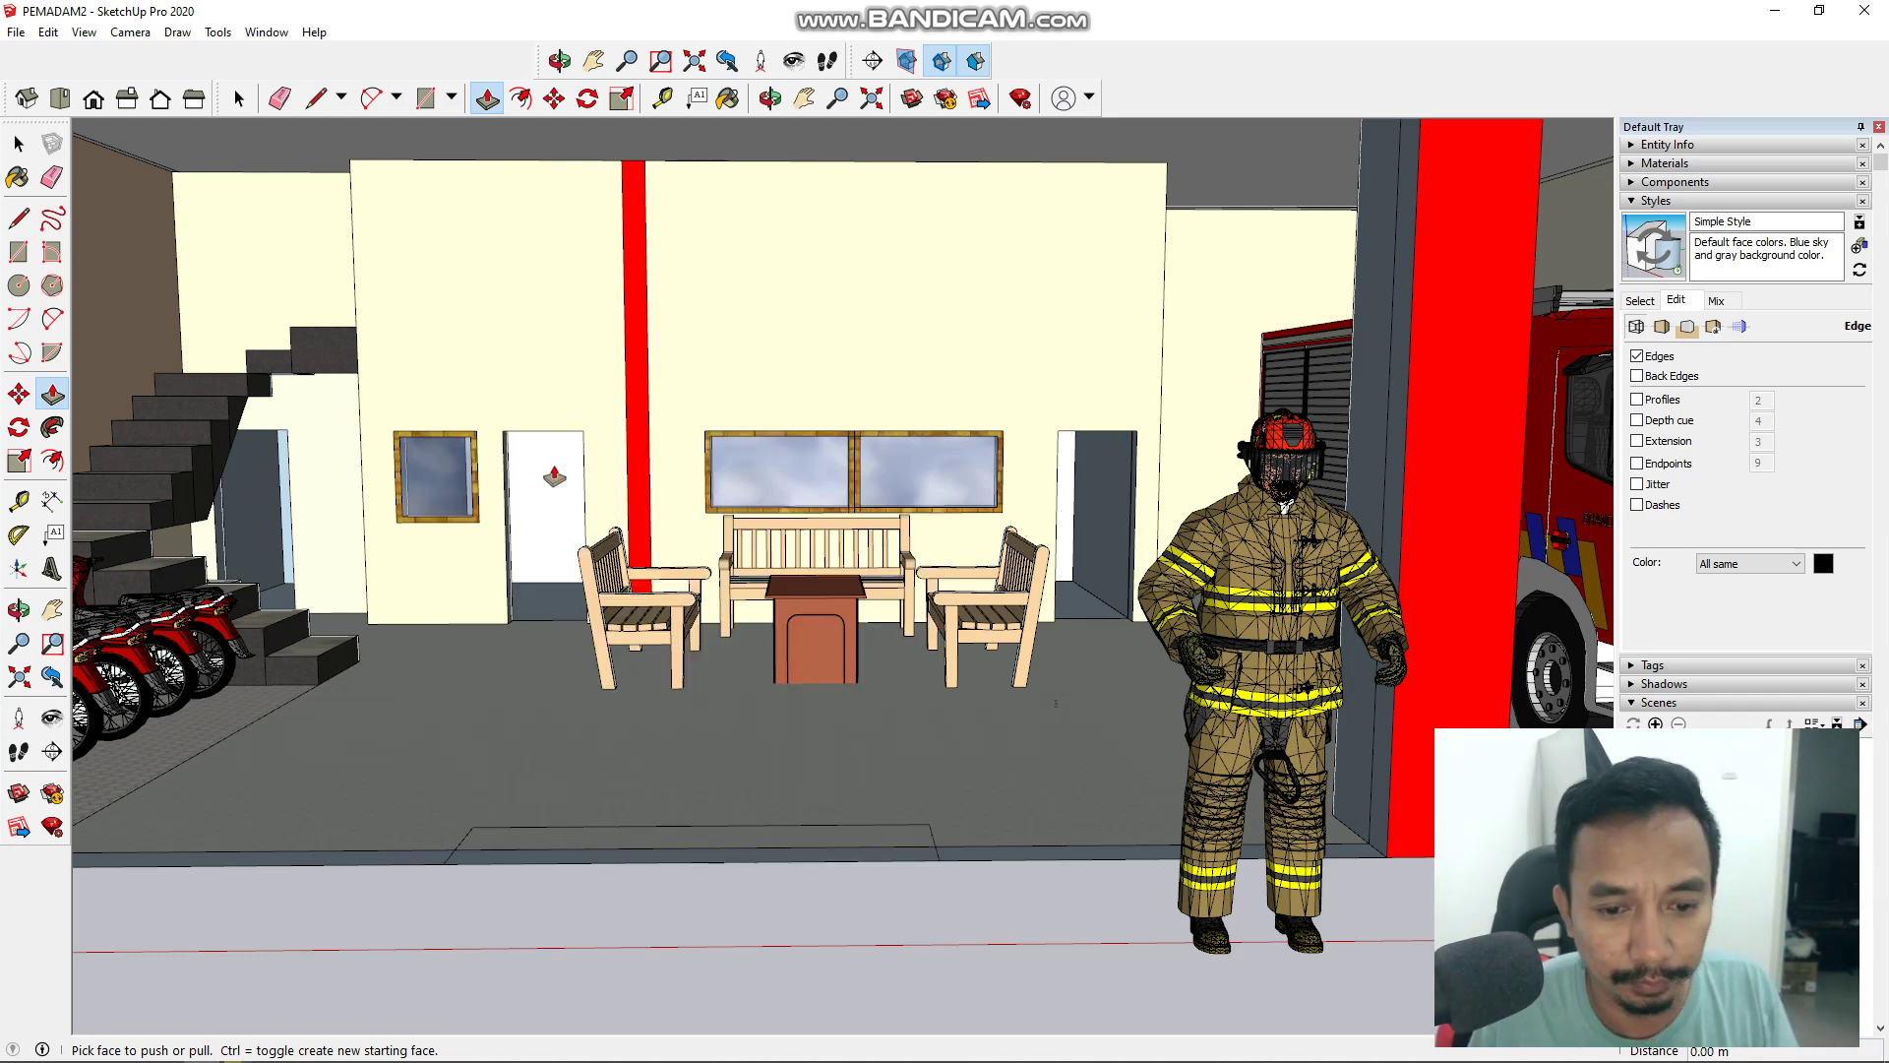
{"action": "key", "text": "ctrl+z"}
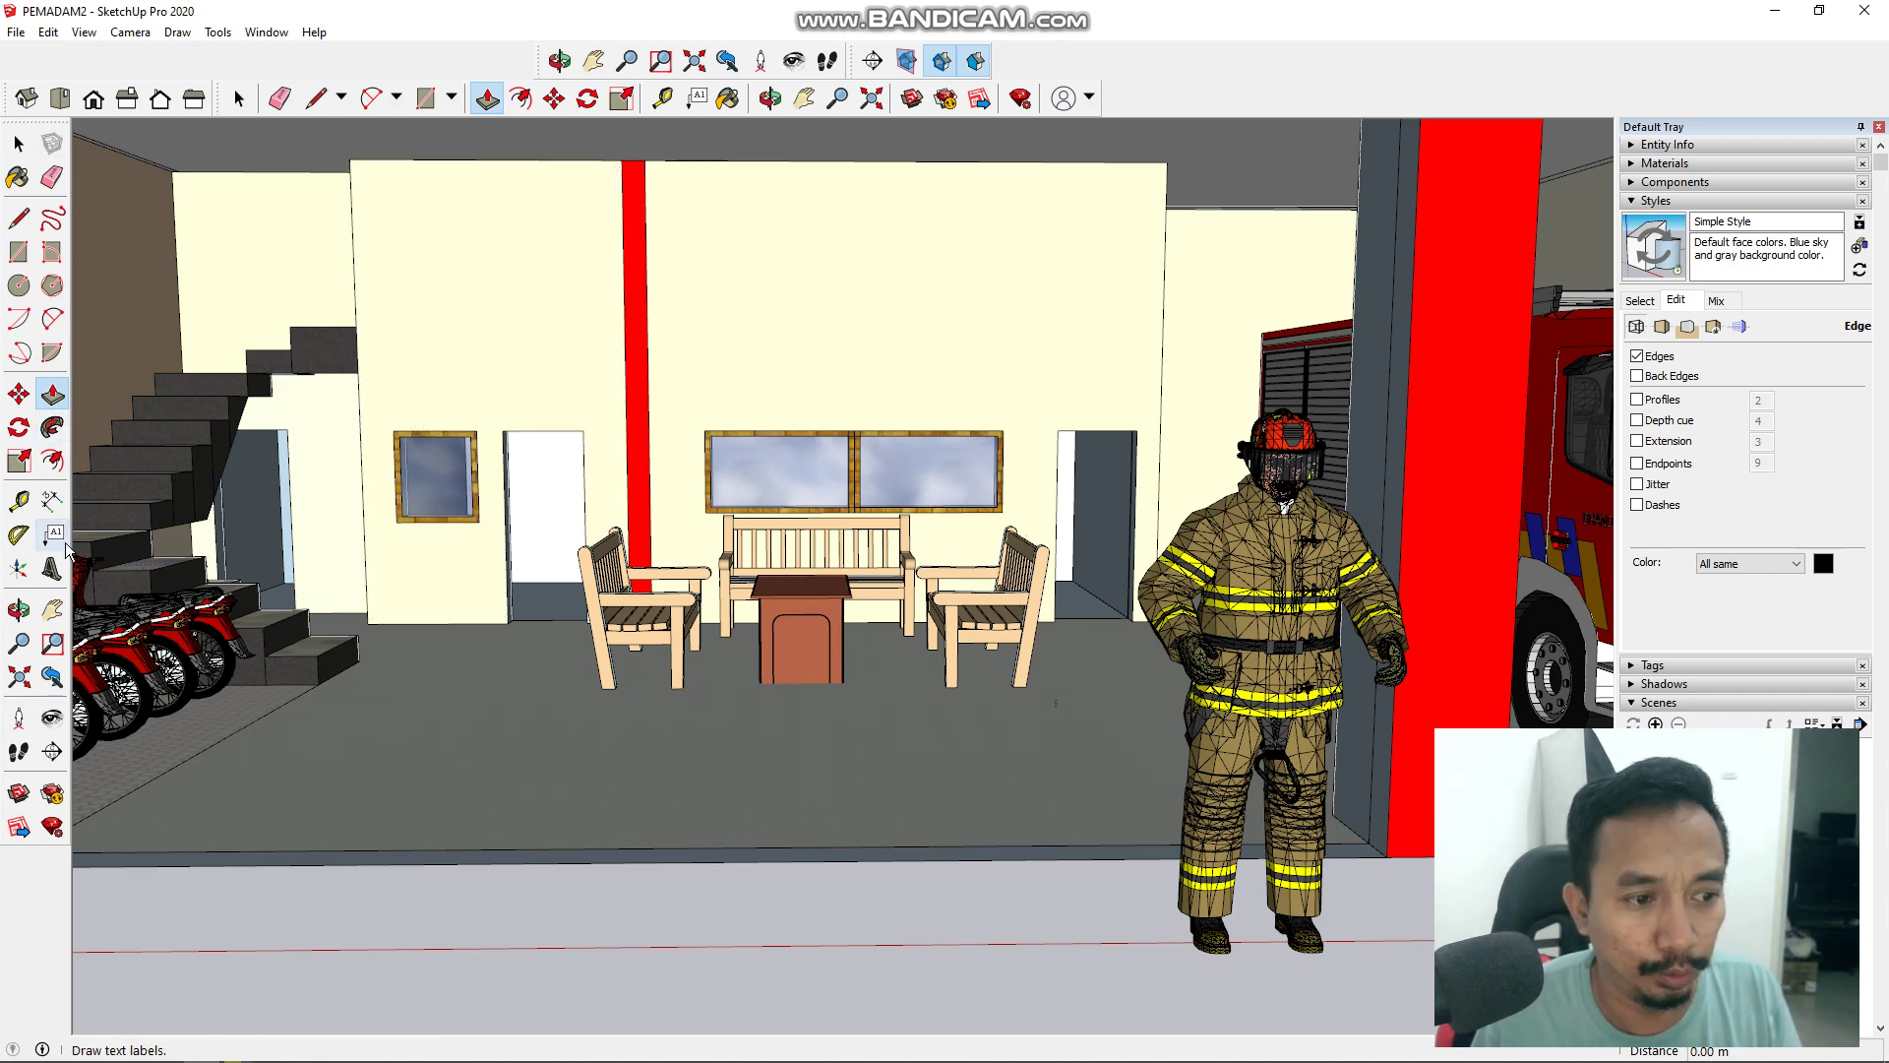
Step: Examine the fenced motorcycle parking area and the staircase behind it from several angles
{"action": "left_click", "coordinate": [52, 610]}
{"action": "left_click_drag", "start_coordinate": [422, 687], "coordinate": [664, 752]}
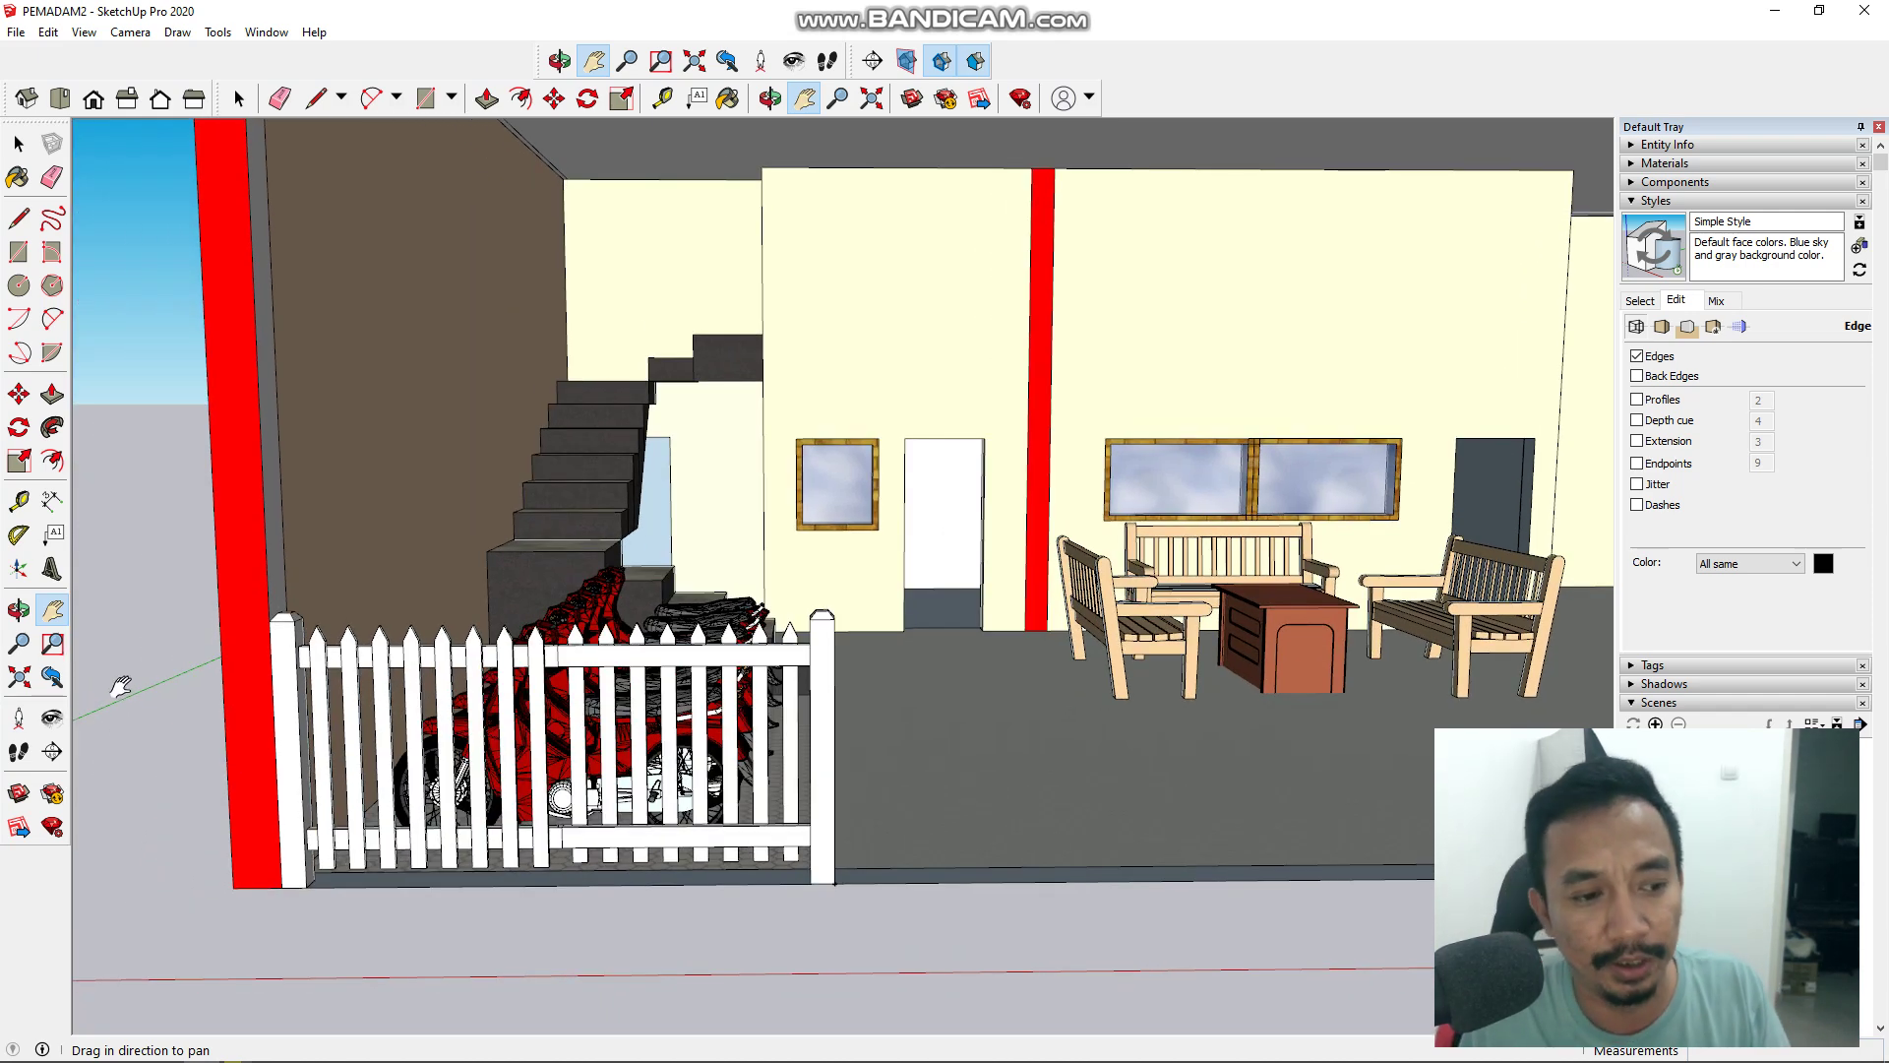
{"action": "left_click", "coordinate": [22, 612]}
{"action": "left_click_drag", "start_coordinate": [475, 868], "coordinate": [399, 875]}
{"action": "left_click", "coordinate": [52, 610]}
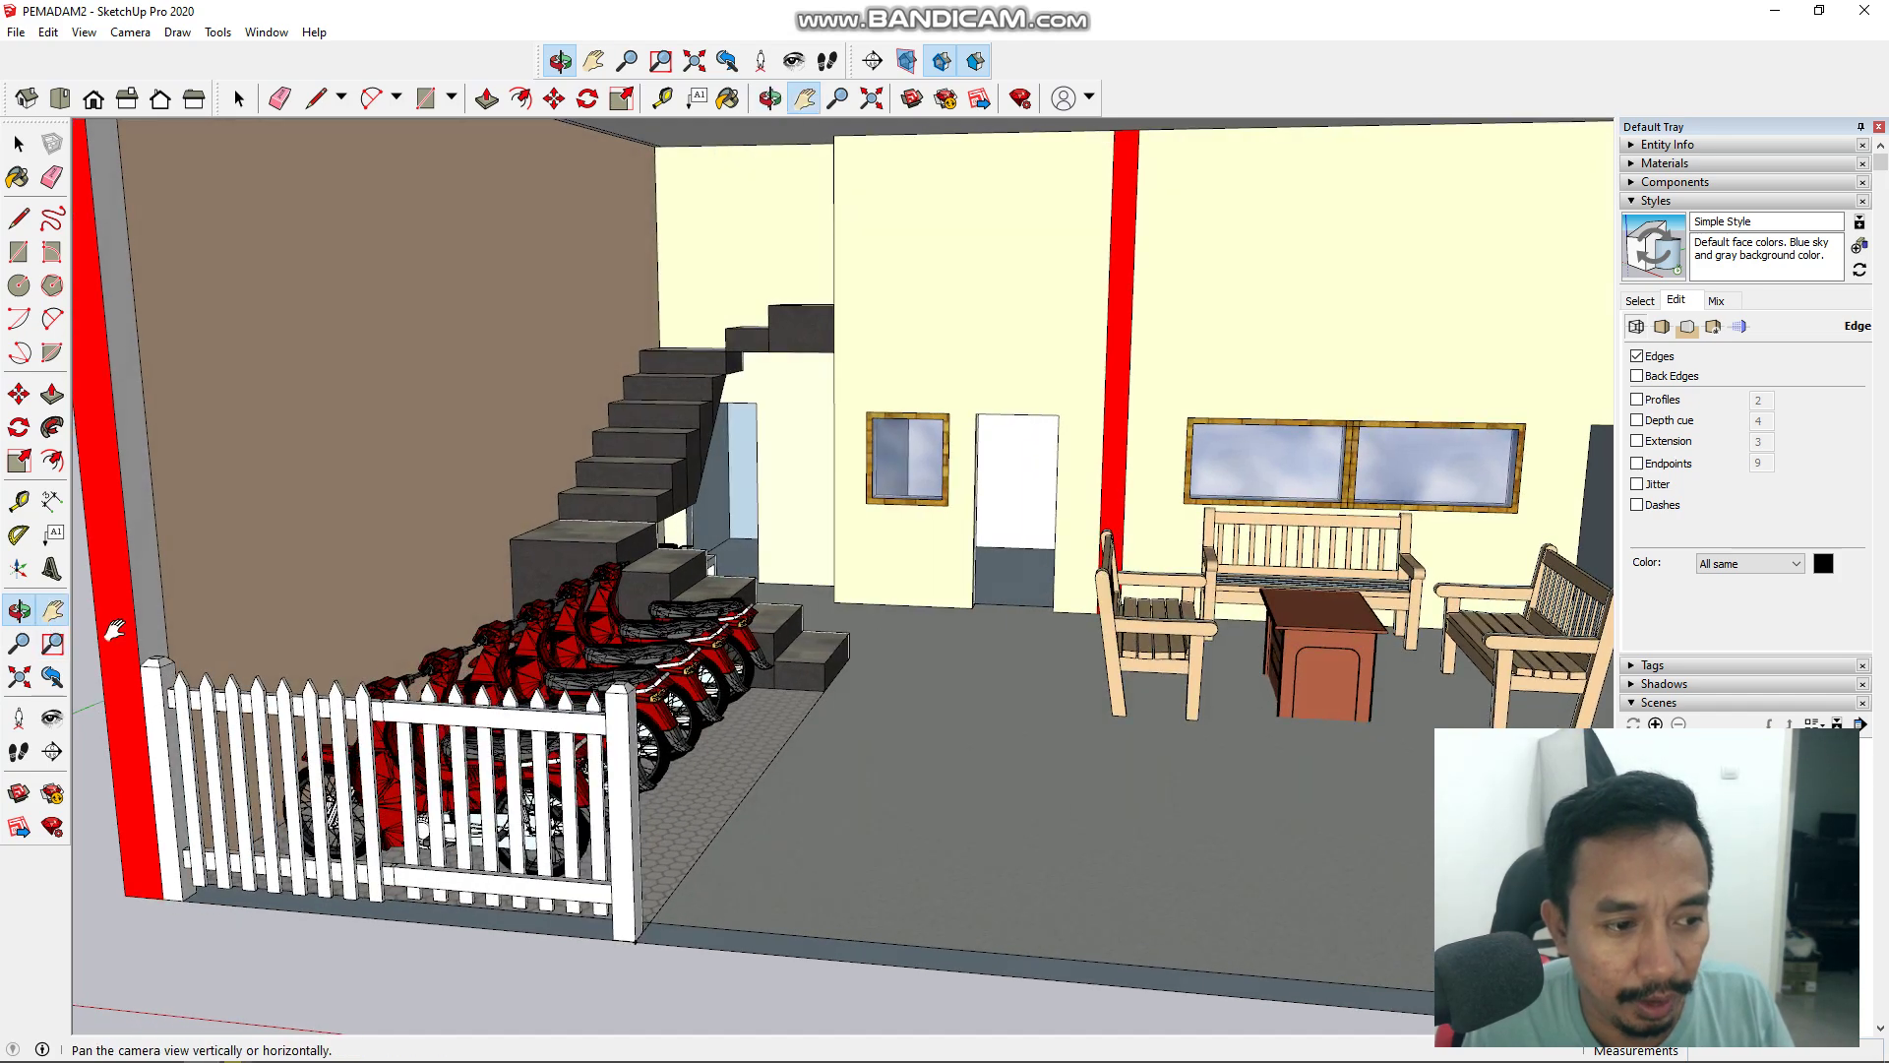
{"action": "left_click_drag", "start_coordinate": [348, 684], "coordinate": [495, 623]}
{"action": "left_click", "coordinate": [19, 610]}
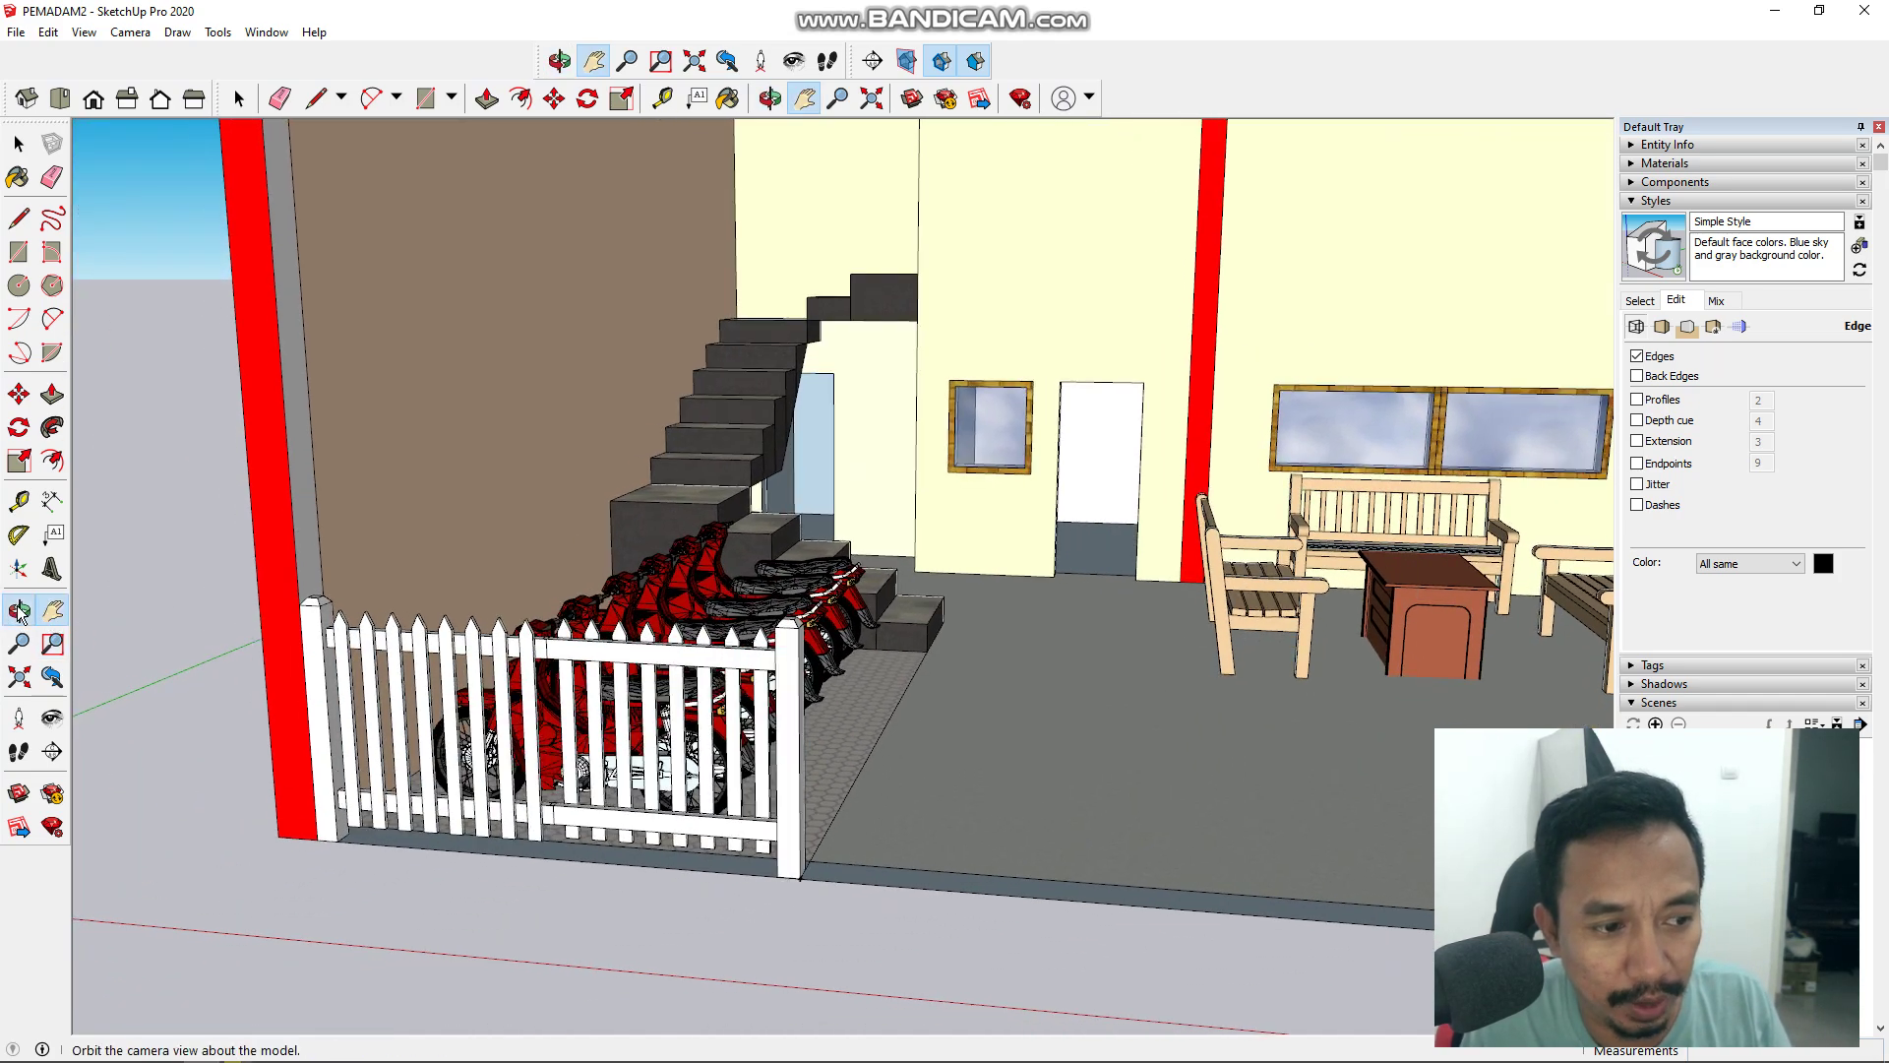
{"action": "left_click_drag", "start_coordinate": [462, 836], "coordinate": [565, 857]}
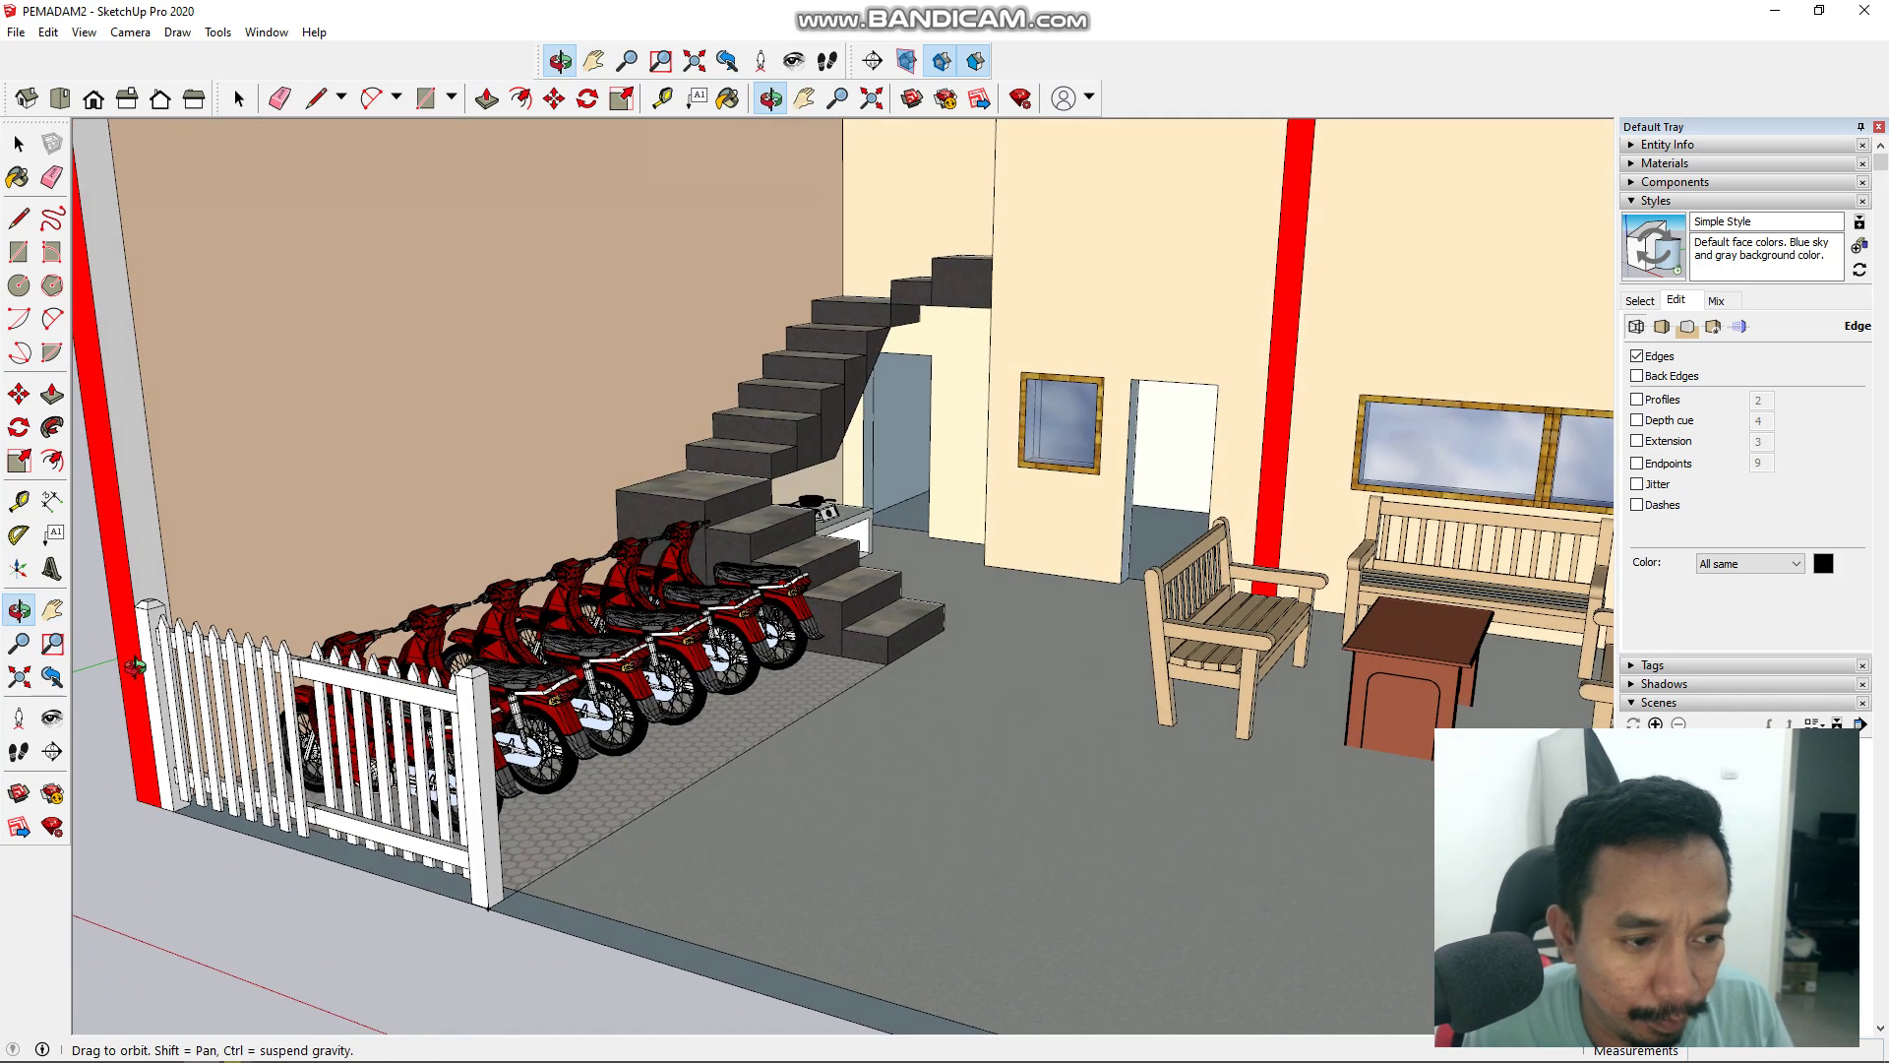
Step: Turn off edge display while viewing the motorcycles and staircase up close
{"action": "left_click", "coordinate": [52, 610]}
{"action": "left_click_drag", "start_coordinate": [622, 713], "coordinate": [618, 748]}
{"action": "scroll", "coordinate": [639, 708], "scroll_direction": "up", "scroll_amount": 3}
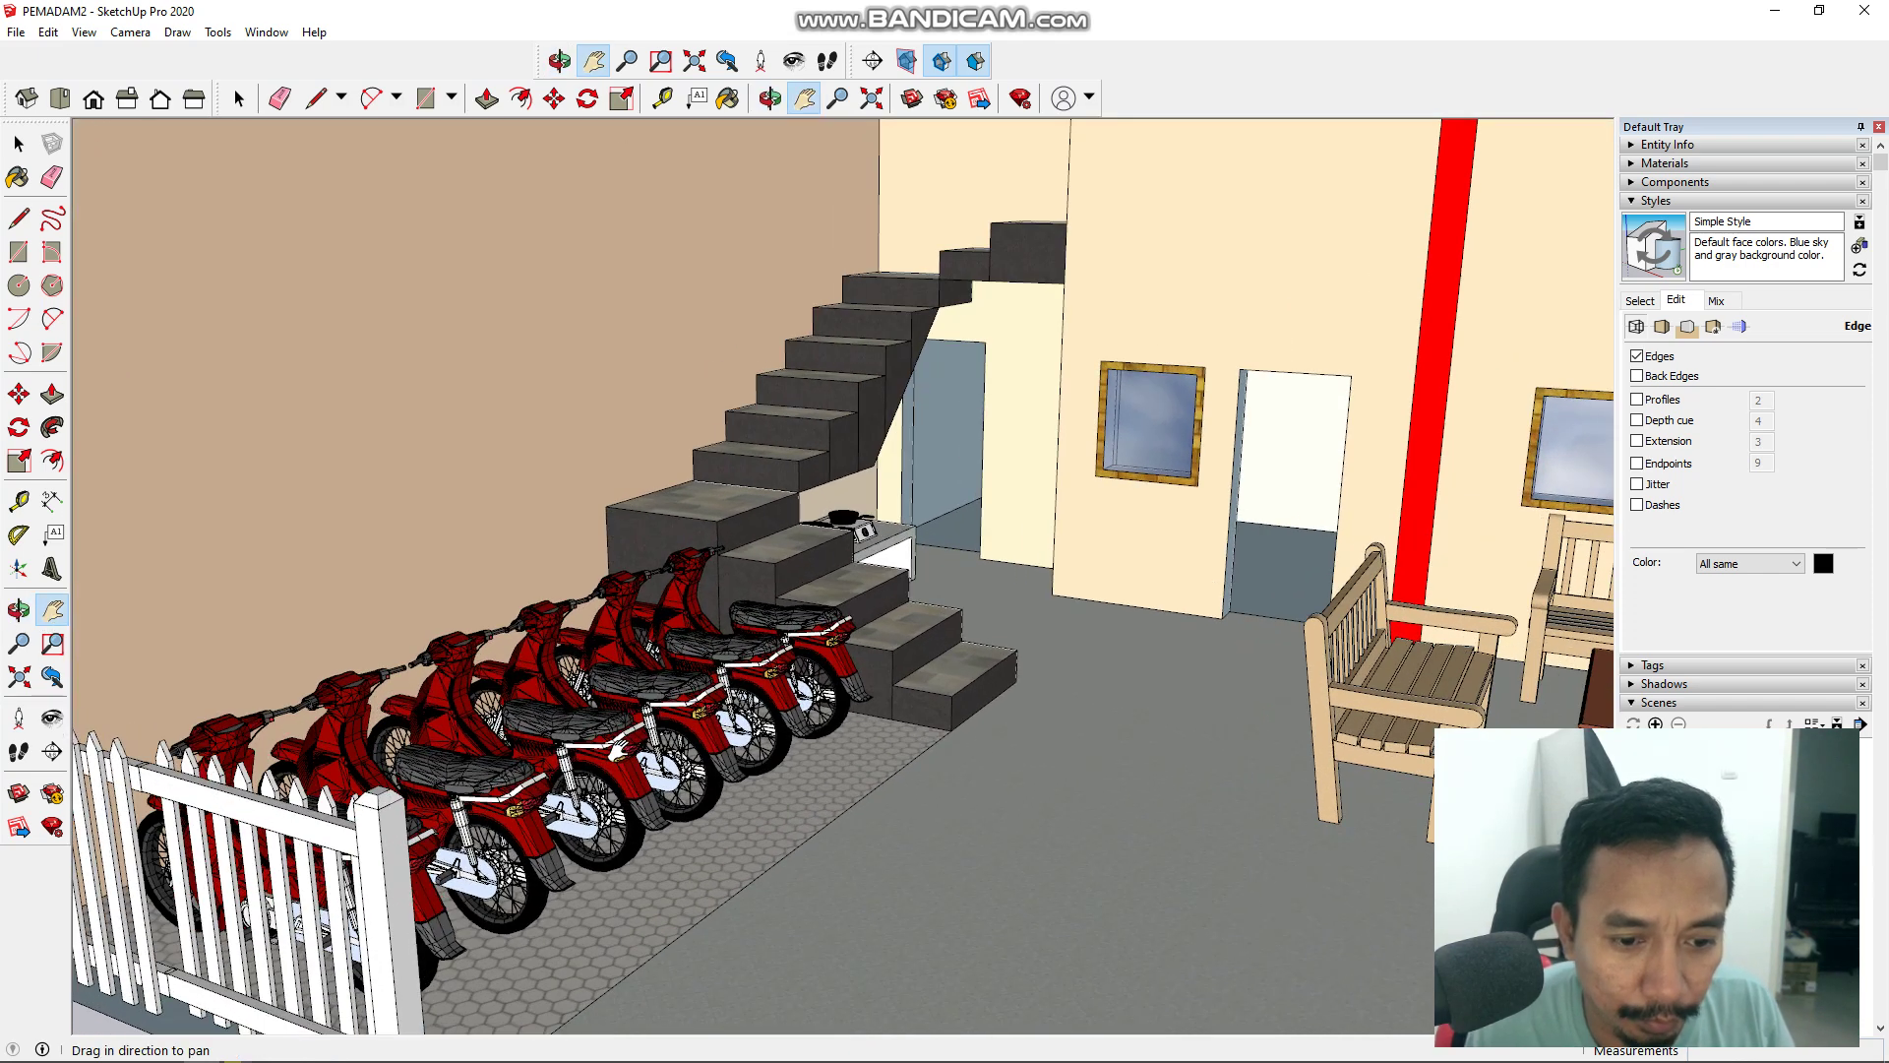
{"action": "left_click", "coordinate": [1638, 356]}
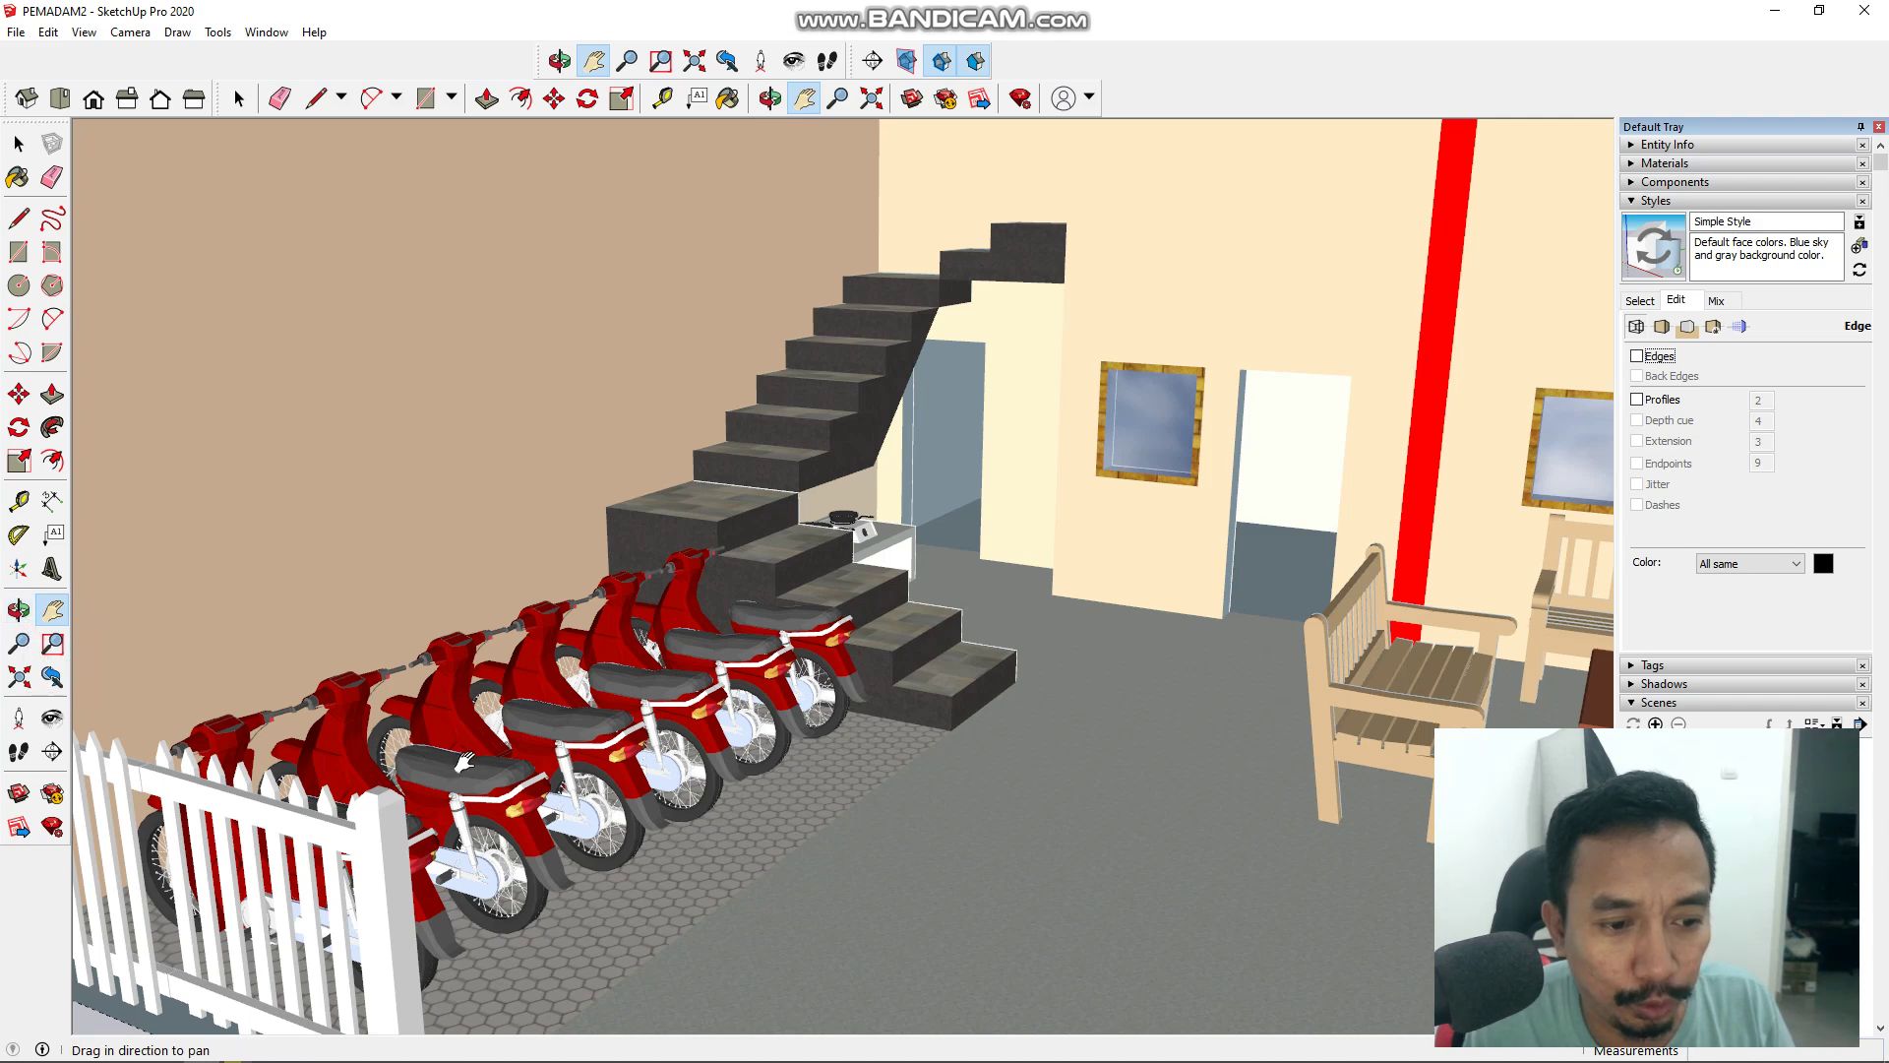
Step: Examine the staircase, the stove counter beneath it and the doorways beside it without edge lines
{"action": "left_click_drag", "start_coordinate": [829, 801], "coordinate": [859, 778]}
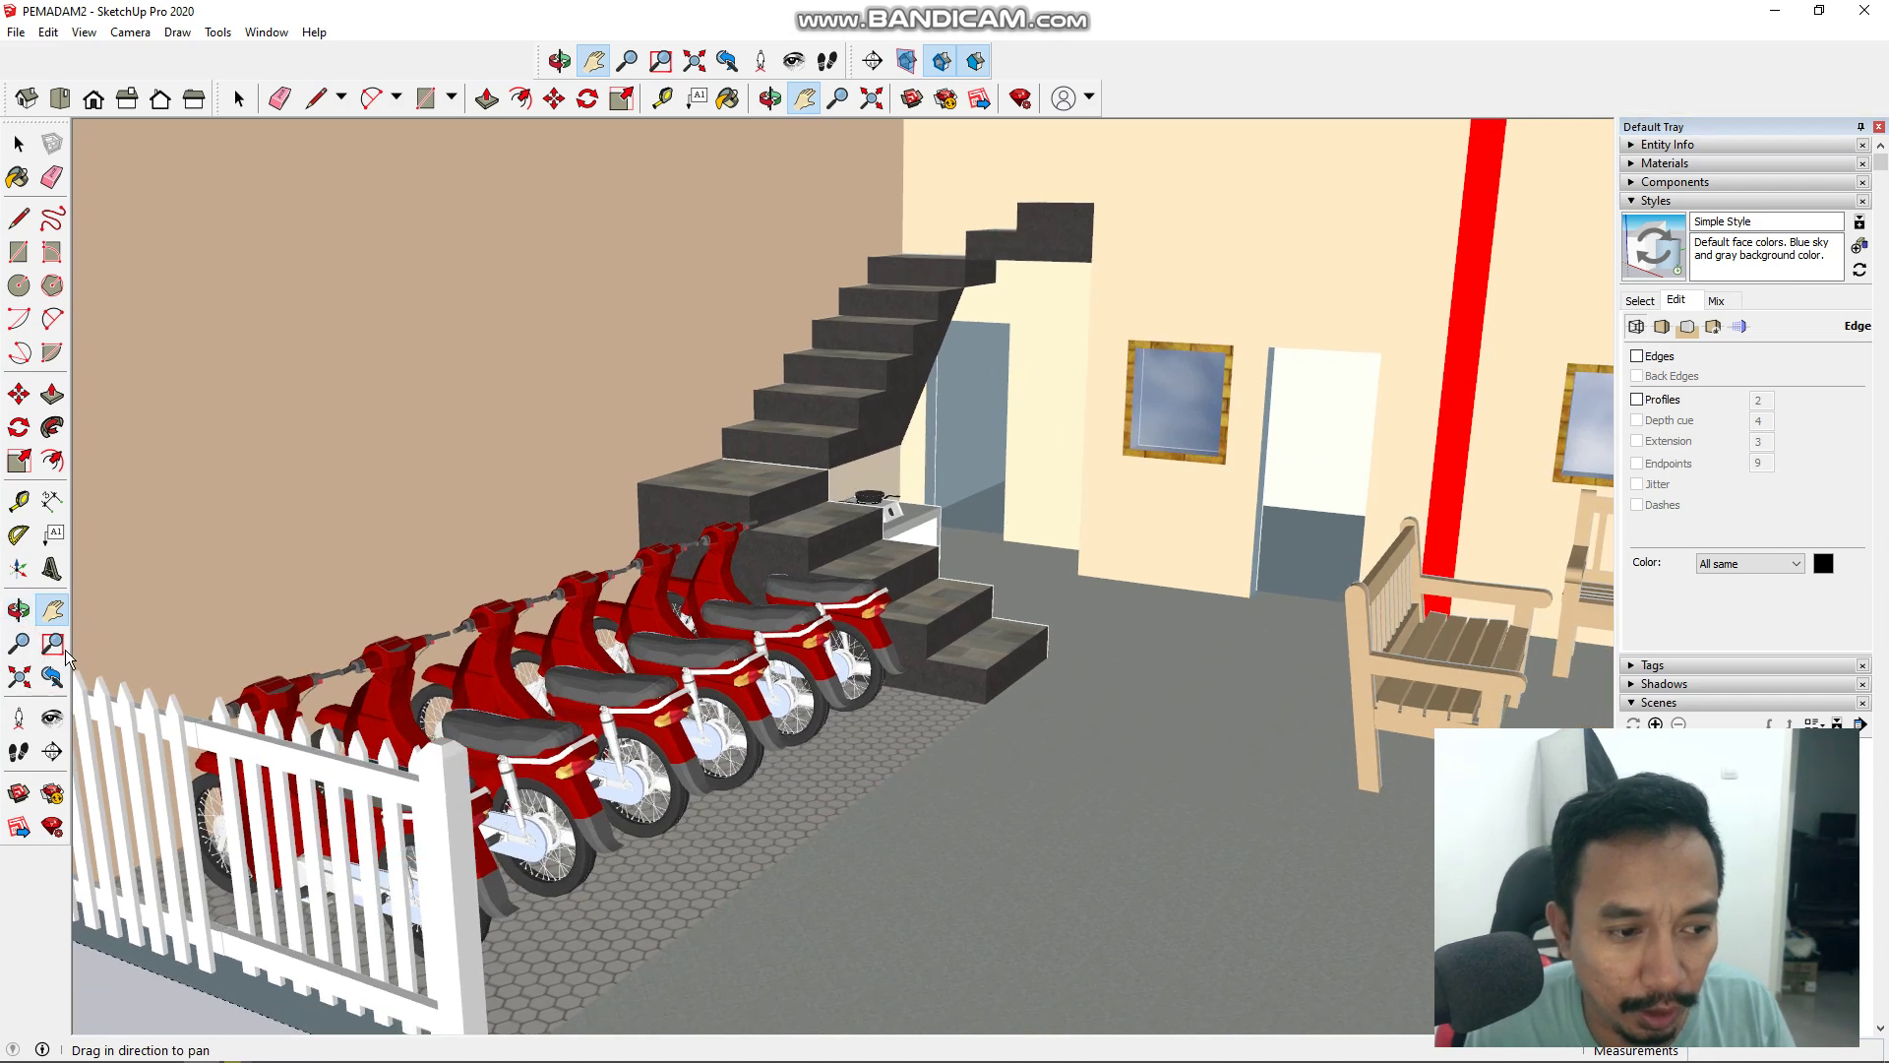
{"action": "left_click", "coordinate": [19, 610]}
{"action": "left_click_drag", "start_coordinate": [649, 875], "coordinate": [480, 907]}
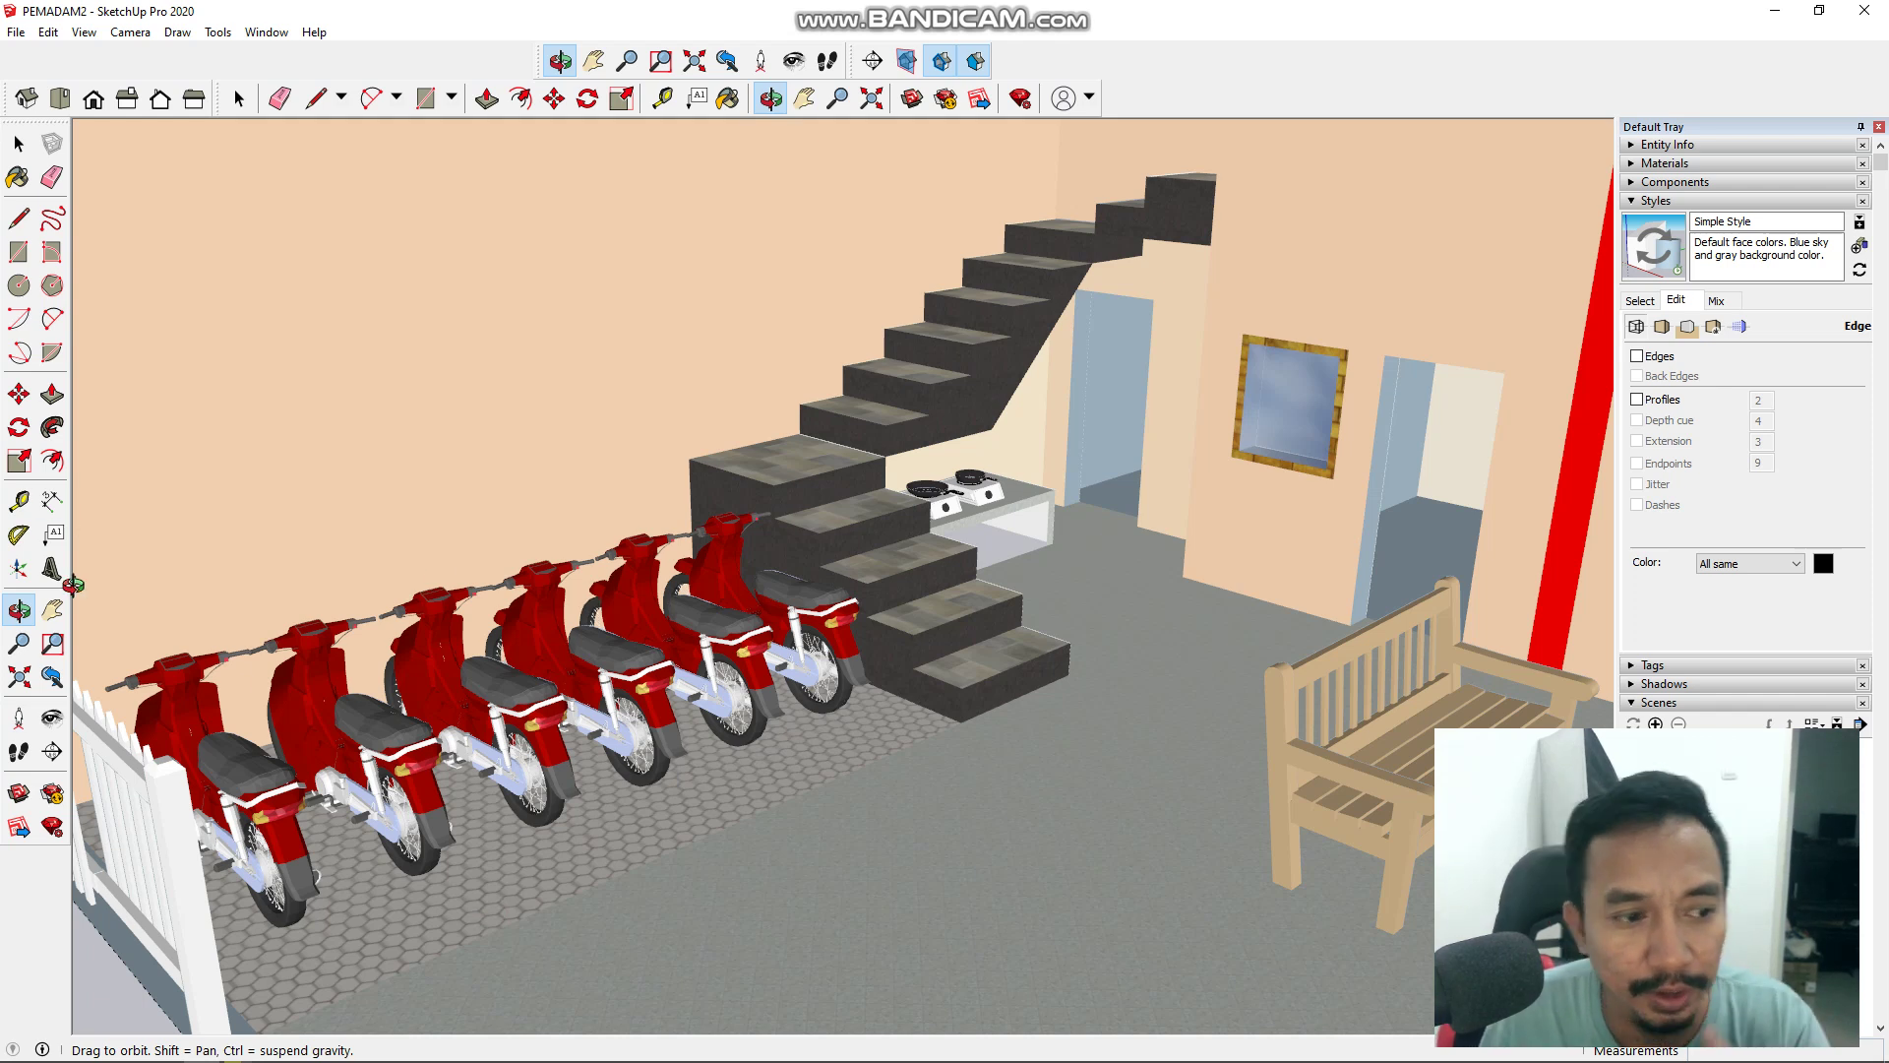
{"action": "left_click", "coordinate": [52, 610]}
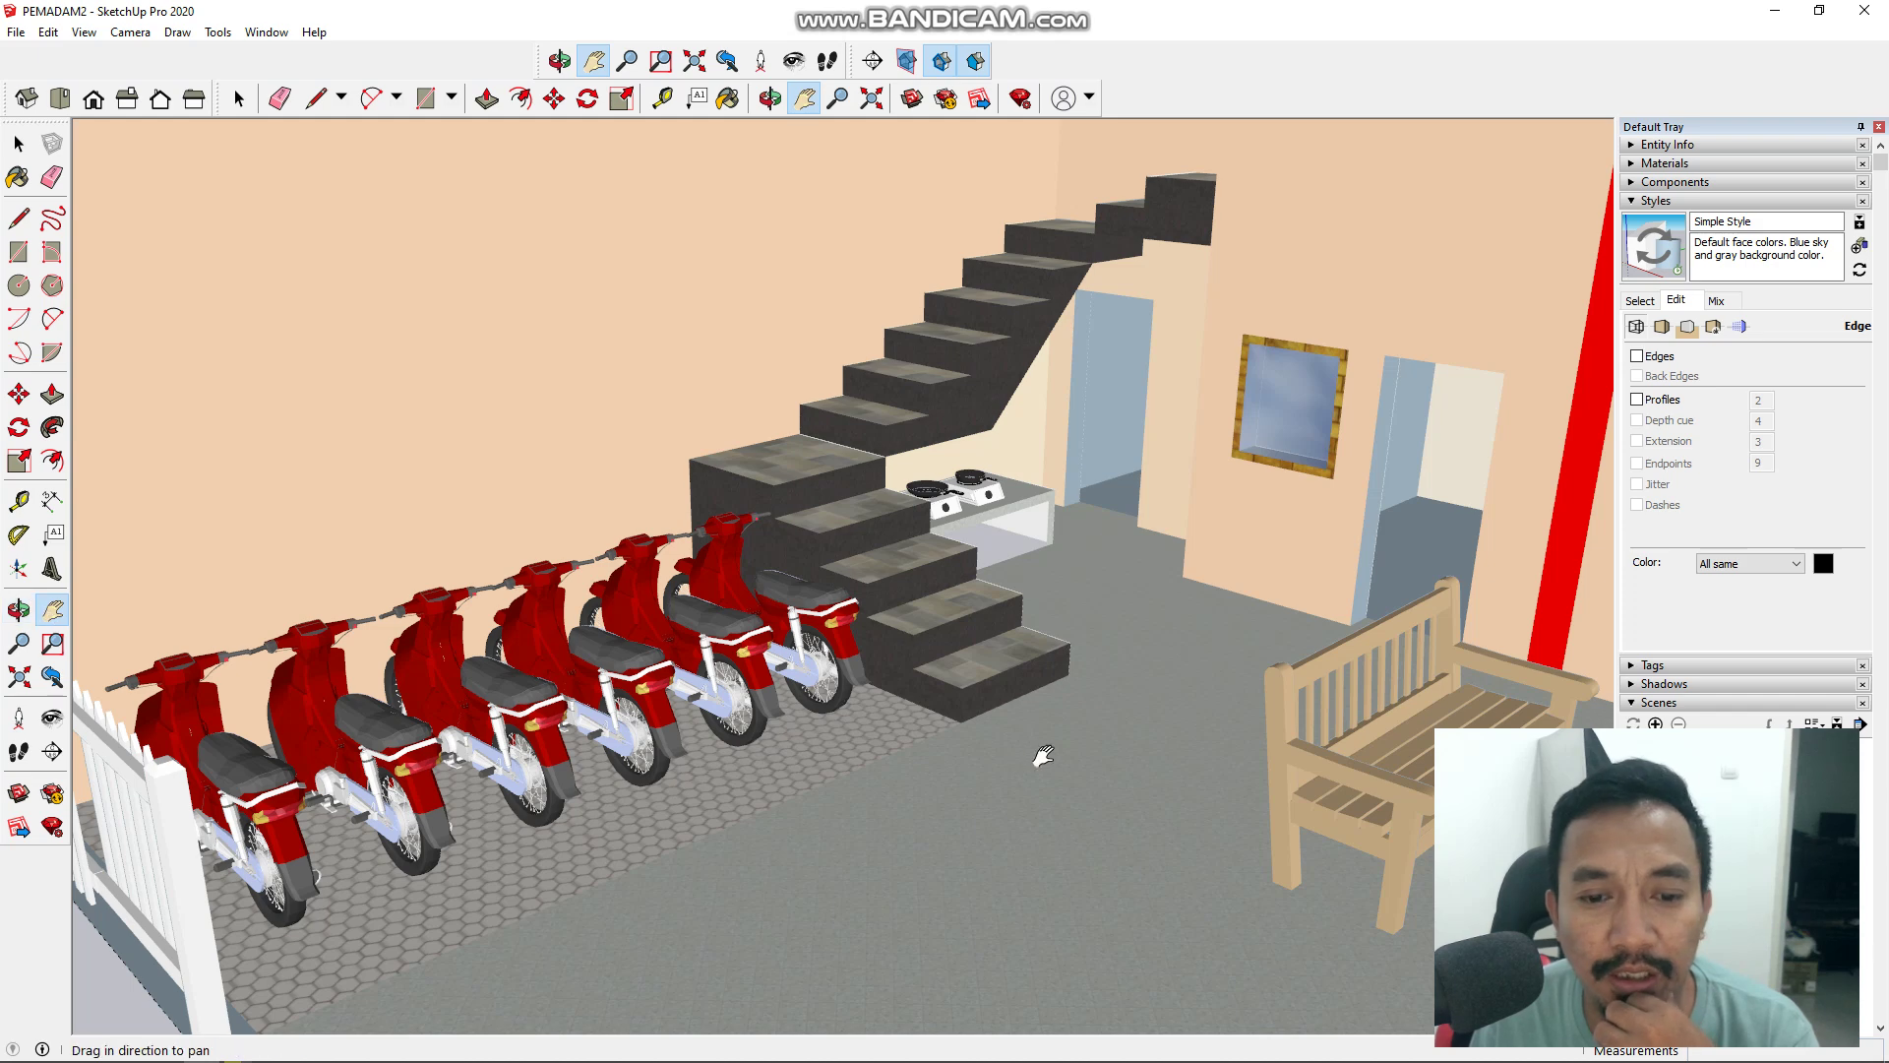
{"action": "left_click_drag", "start_coordinate": [1037, 758], "coordinate": [923, 790]}
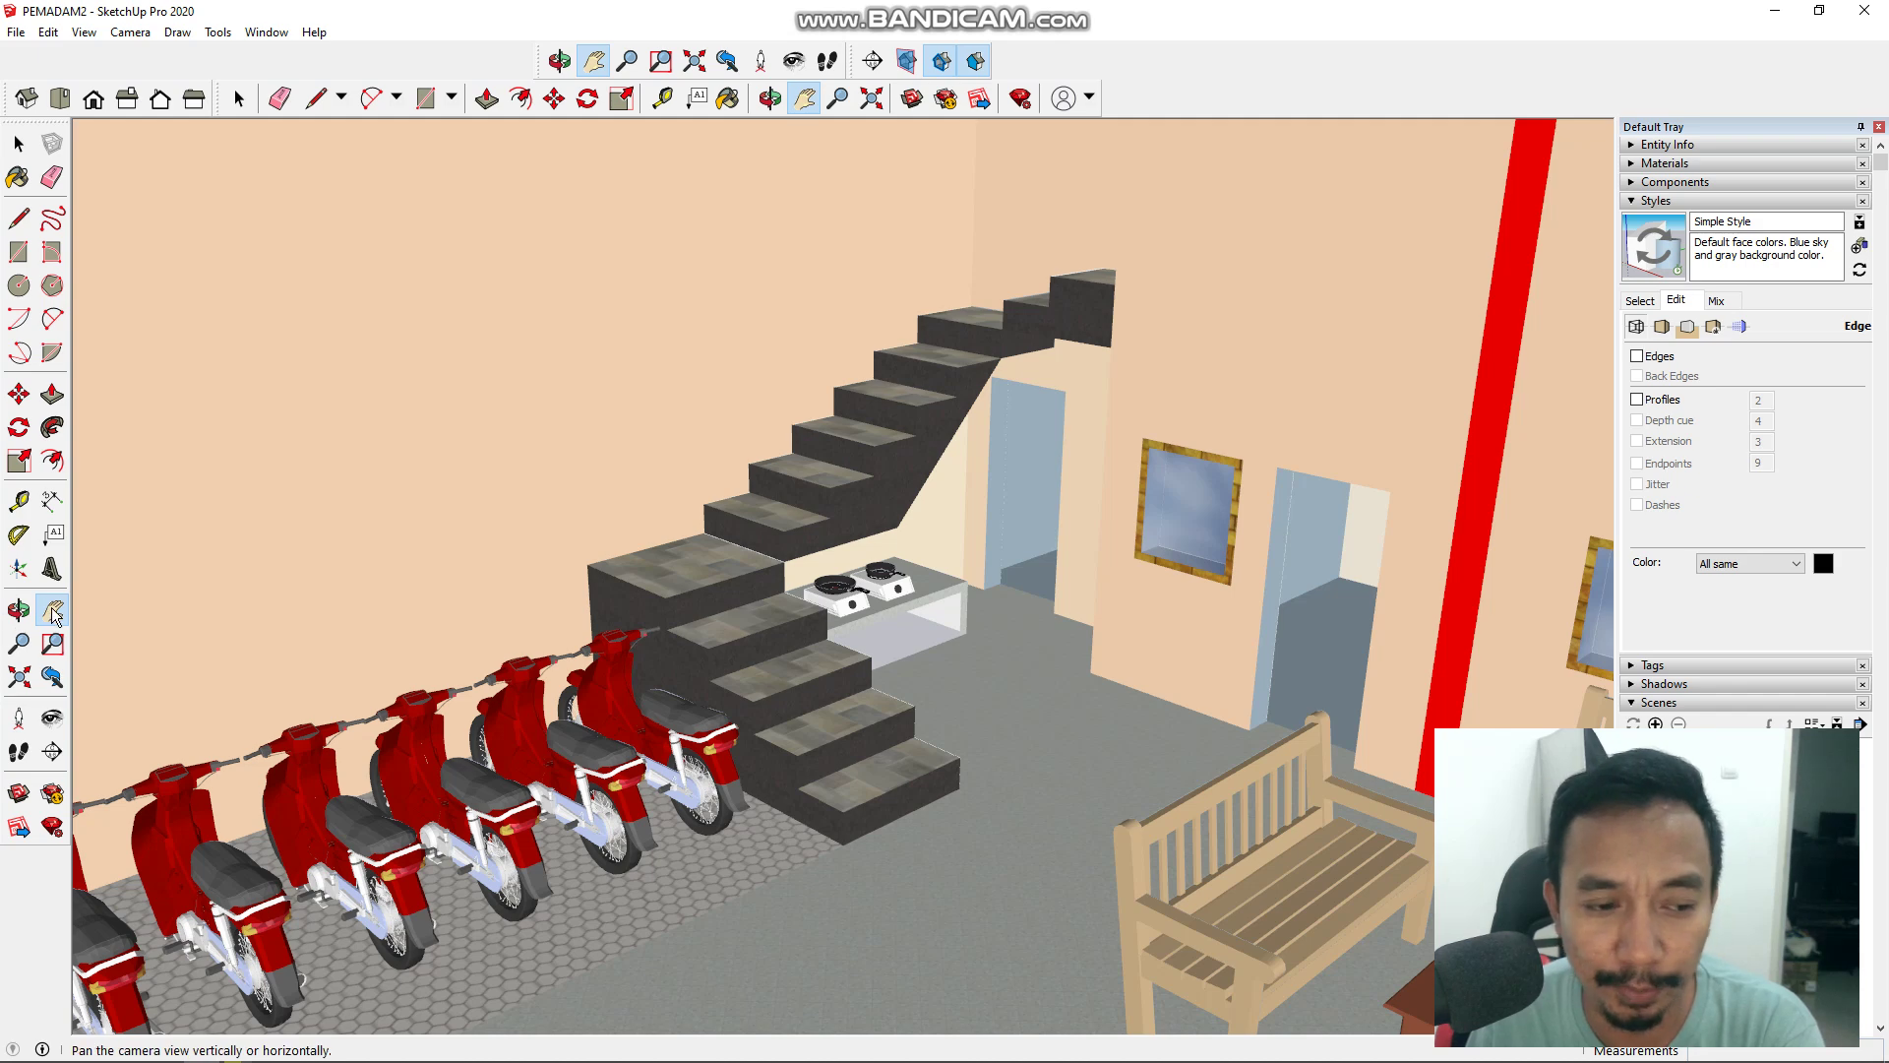
{"action": "mouse_move", "coordinate": [1090, 745]}
{"action": "left_mouse_down"}
{"action": "mouse_move", "coordinate": [1046, 789]}
{"action": "mouse_move", "coordinate": [1058, 763]}
{"action": "mouse_move", "coordinate": [1088, 771]}
{"action": "left_mouse_up"}
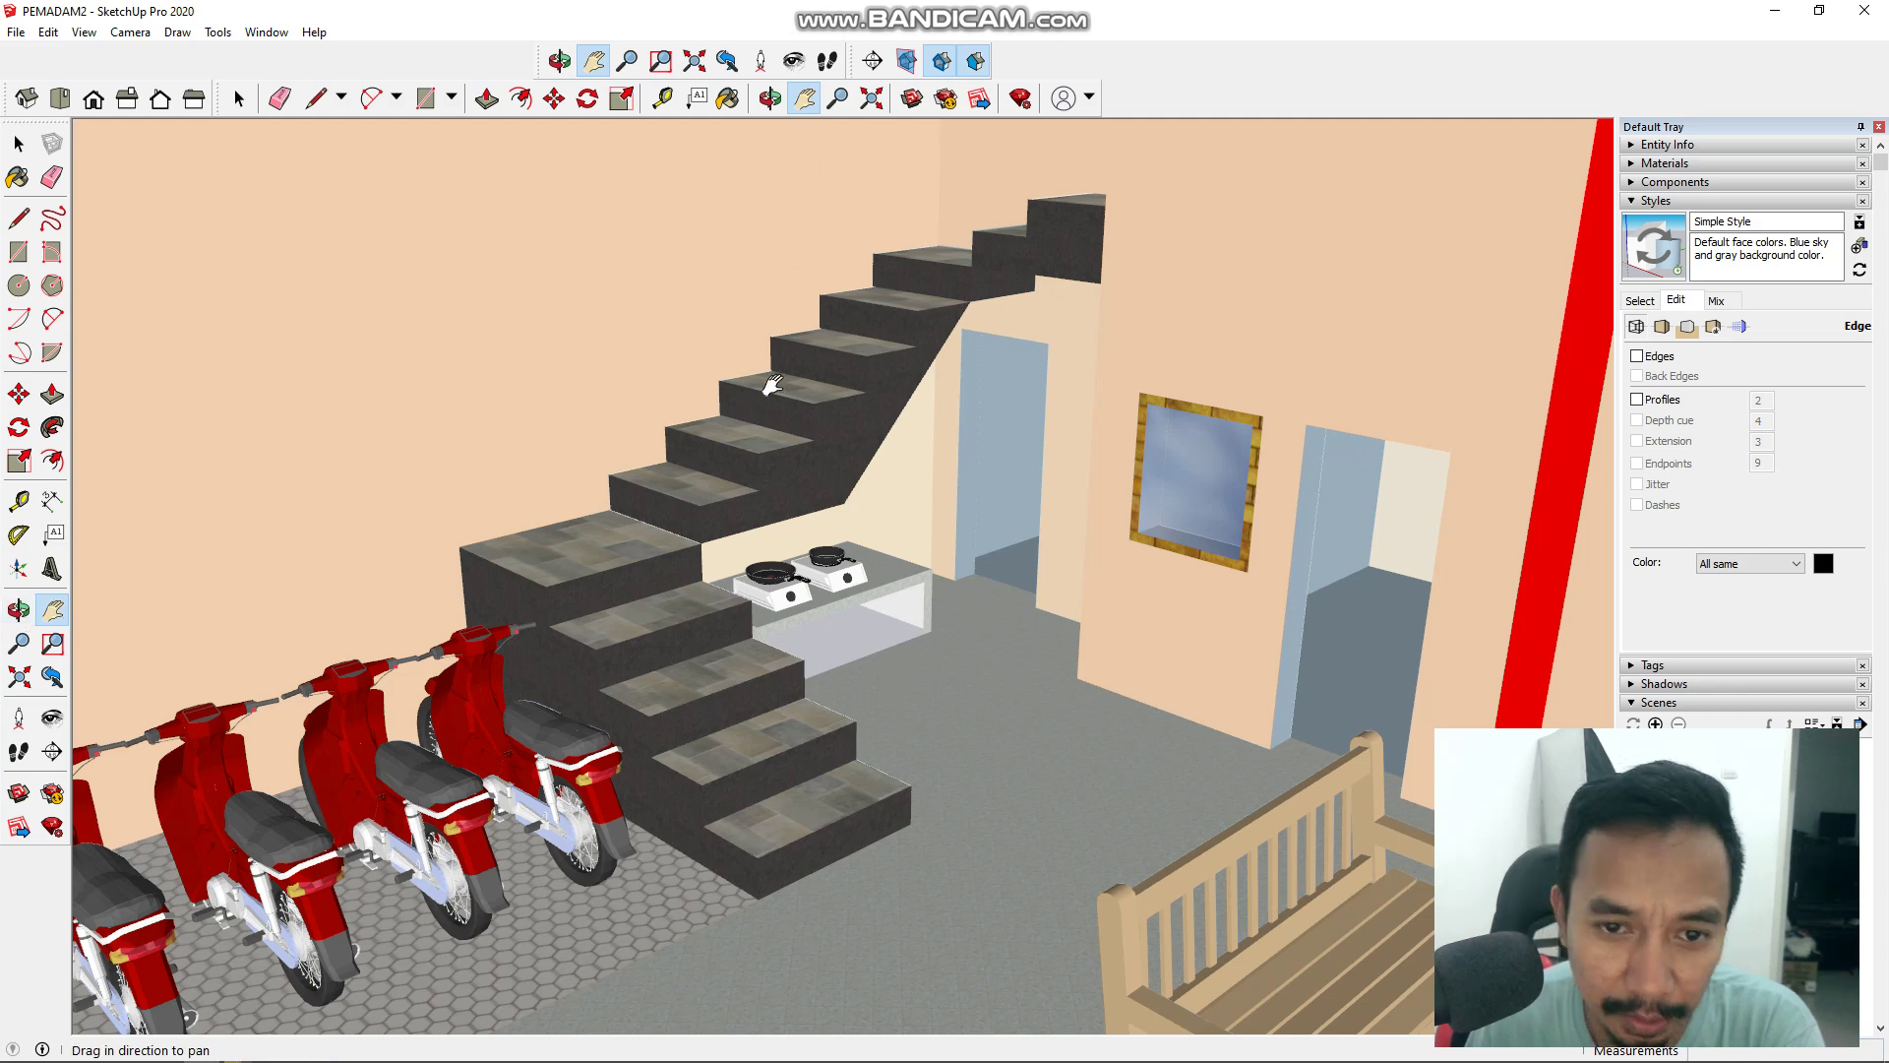
{"action": "left_click", "coordinate": [19, 610]}
{"action": "left_click_drag", "start_coordinate": [512, 656], "coordinate": [831, 694]}
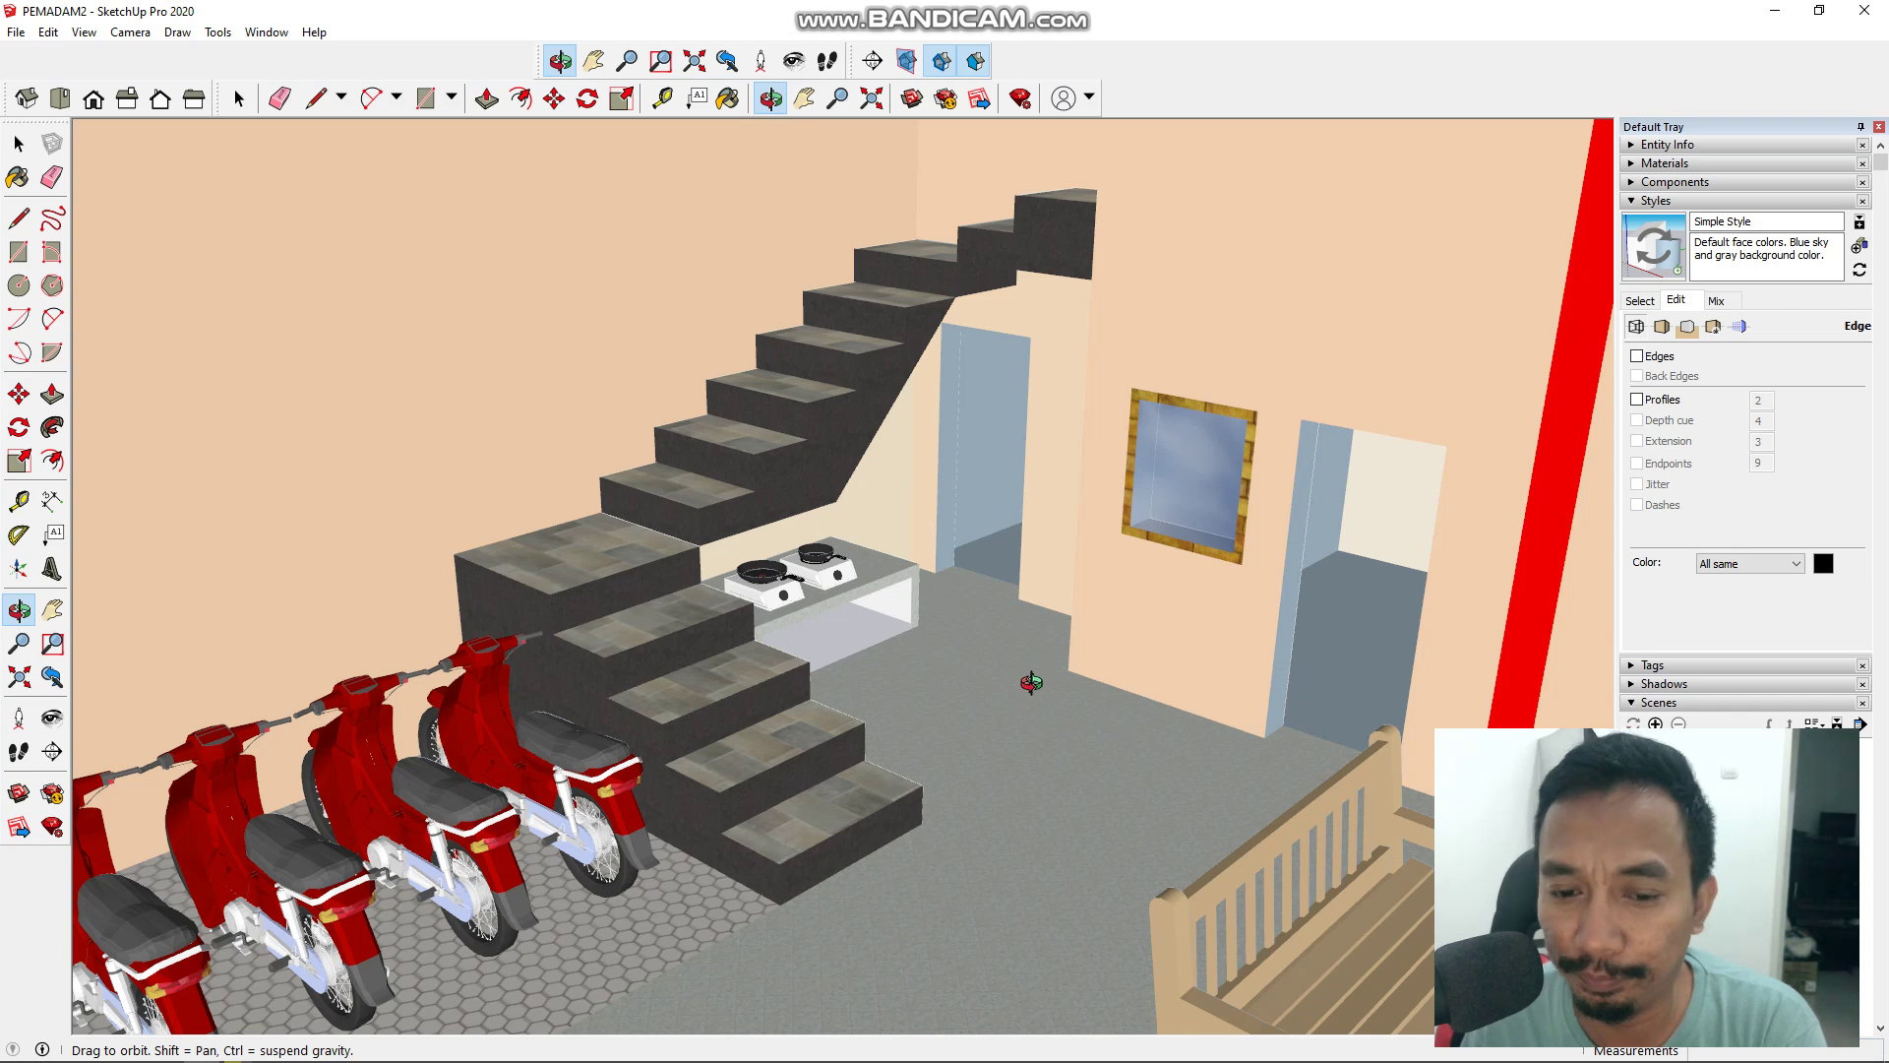
{"action": "left_click_drag", "start_coordinate": [1014, 666], "coordinate": [1099, 696]}
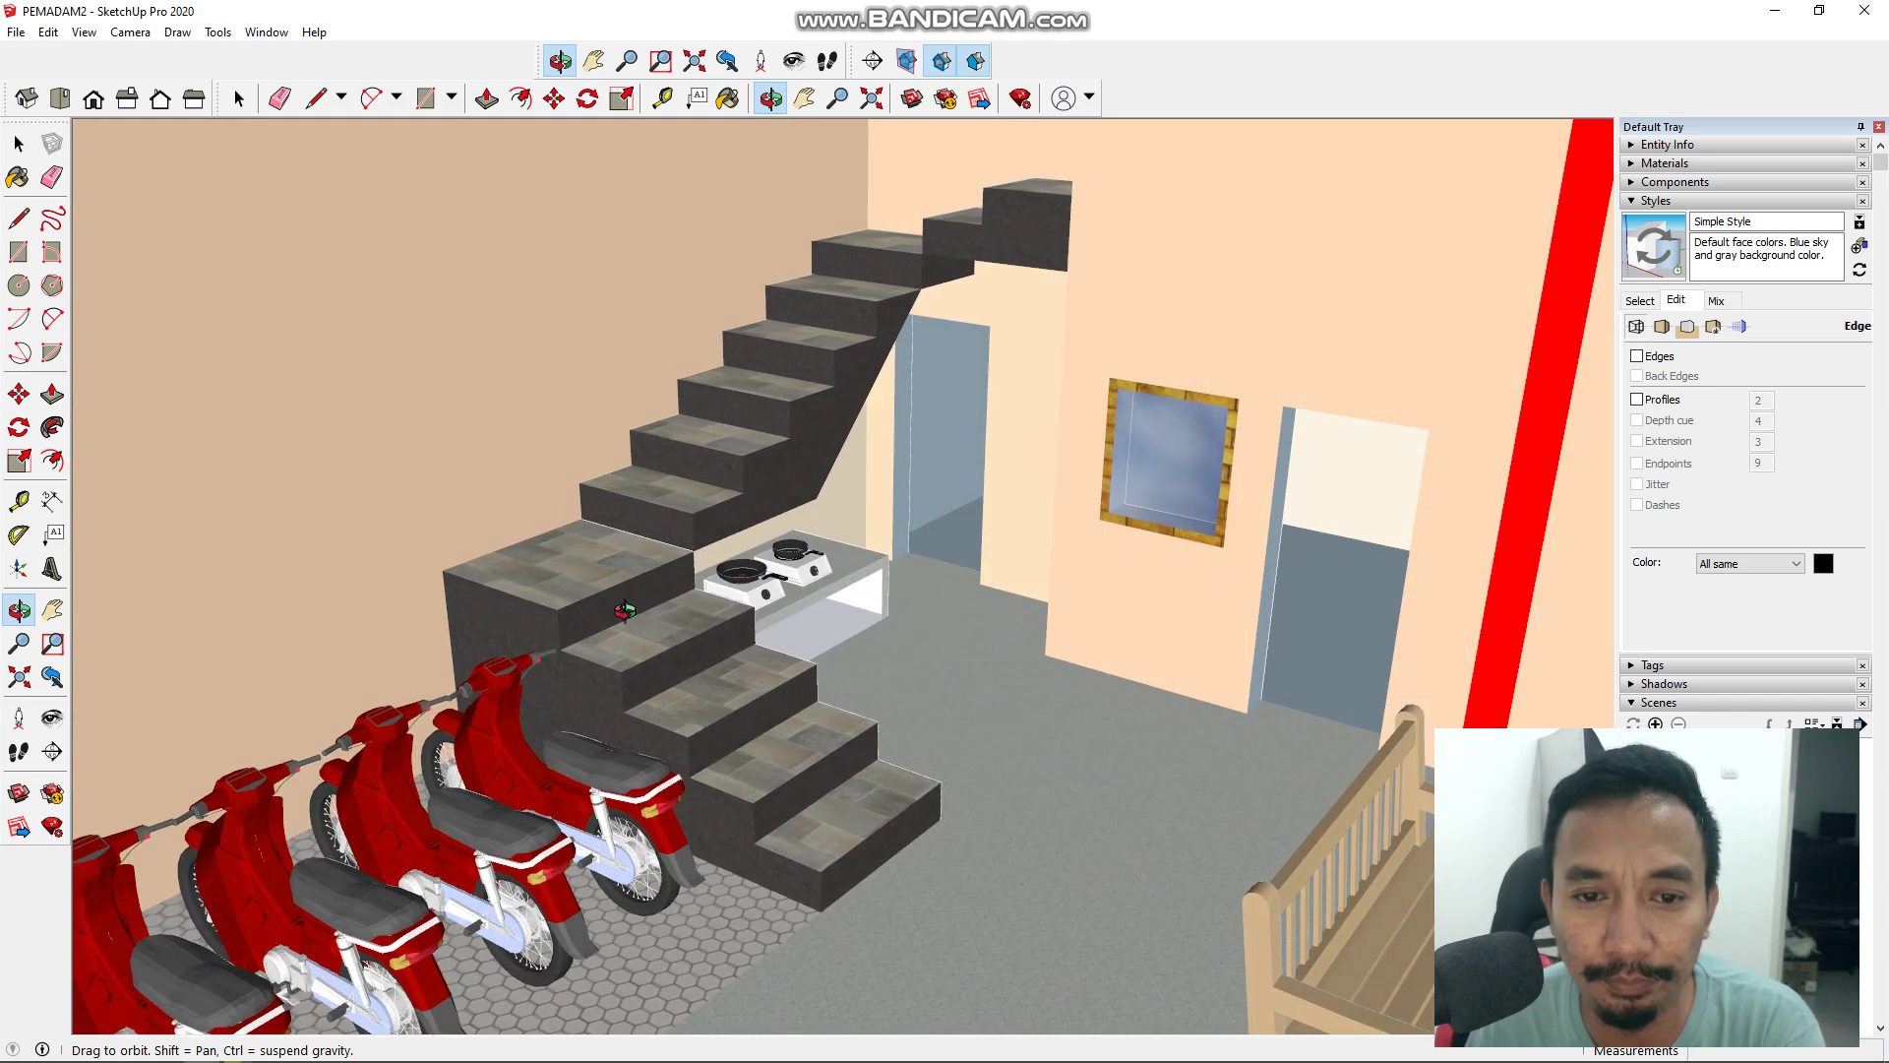
{"action": "left_click", "coordinate": [52, 610]}
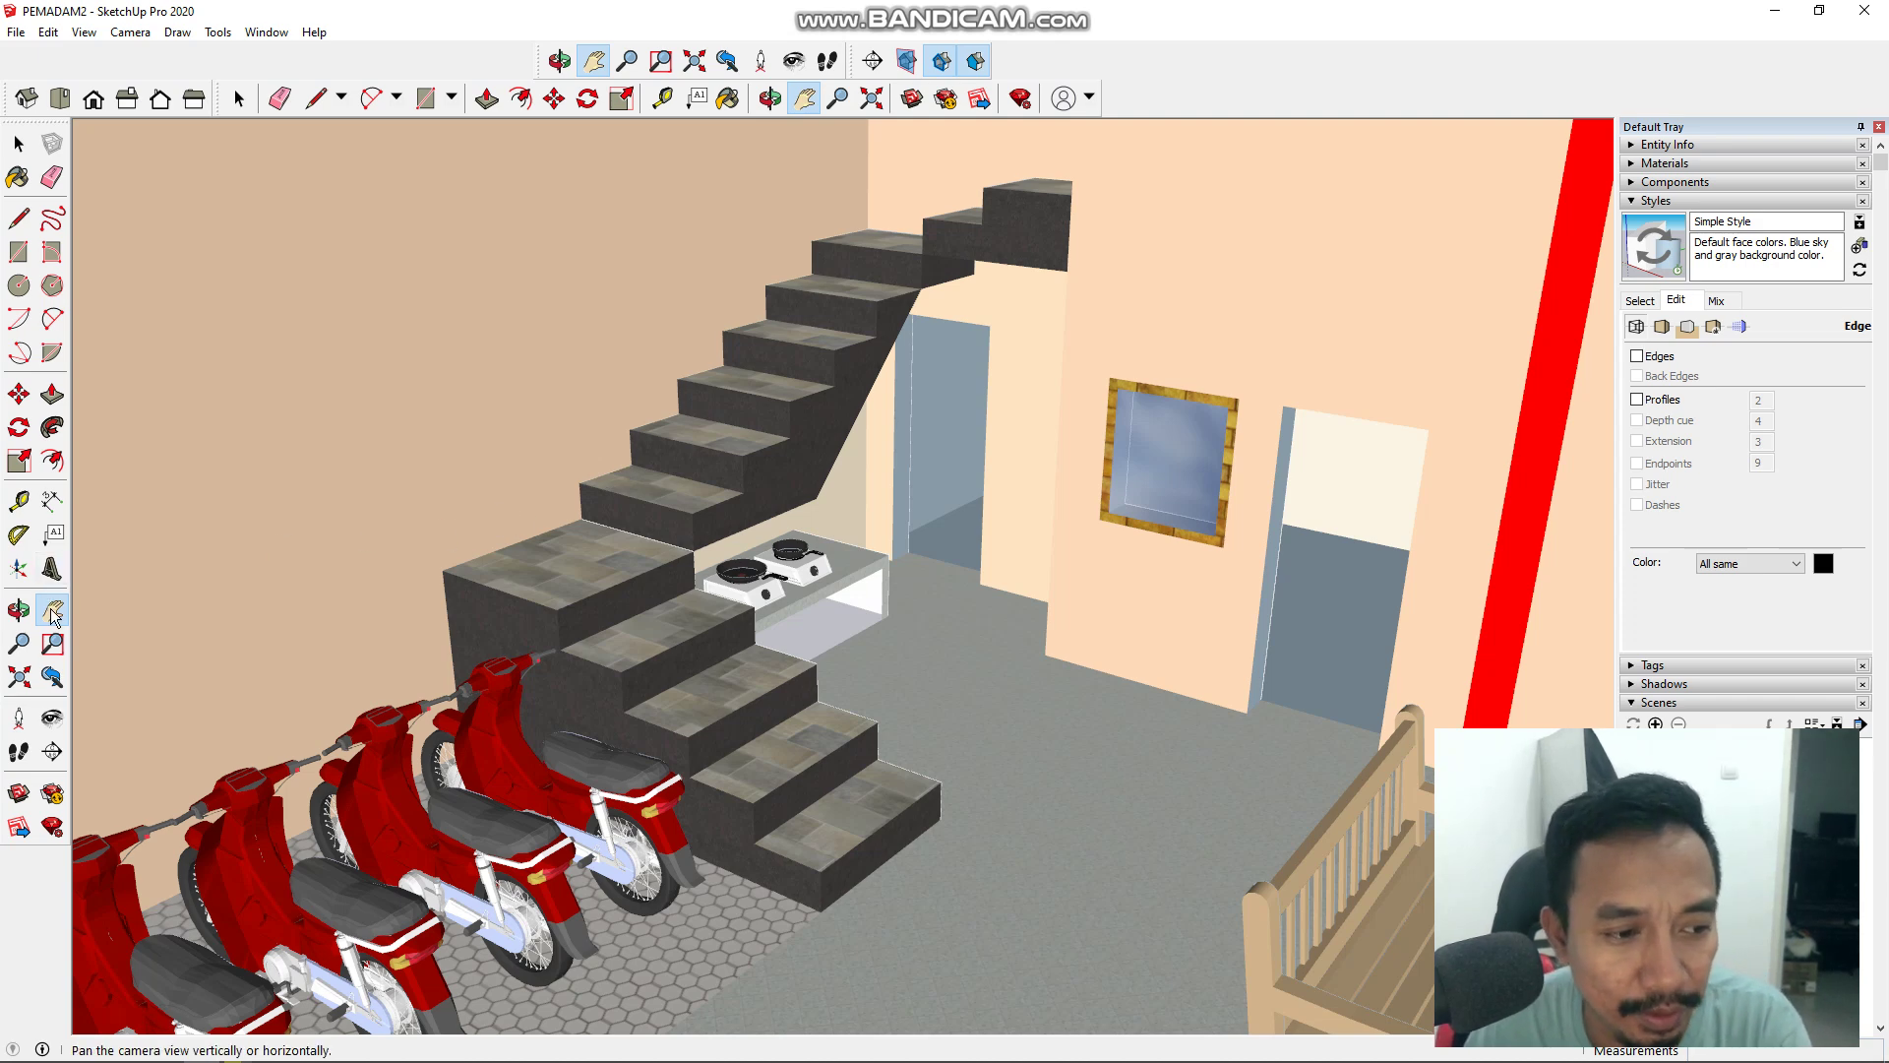
Step: Examine the stove counter beneath the staircase and the adjacent doorway and window up close without edge lines
{"action": "left_click_drag", "start_coordinate": [847, 696], "coordinate": [850, 719]}
{"action": "scroll", "coordinate": [848, 723], "scroll_direction": "up", "scroll_amount": 3}
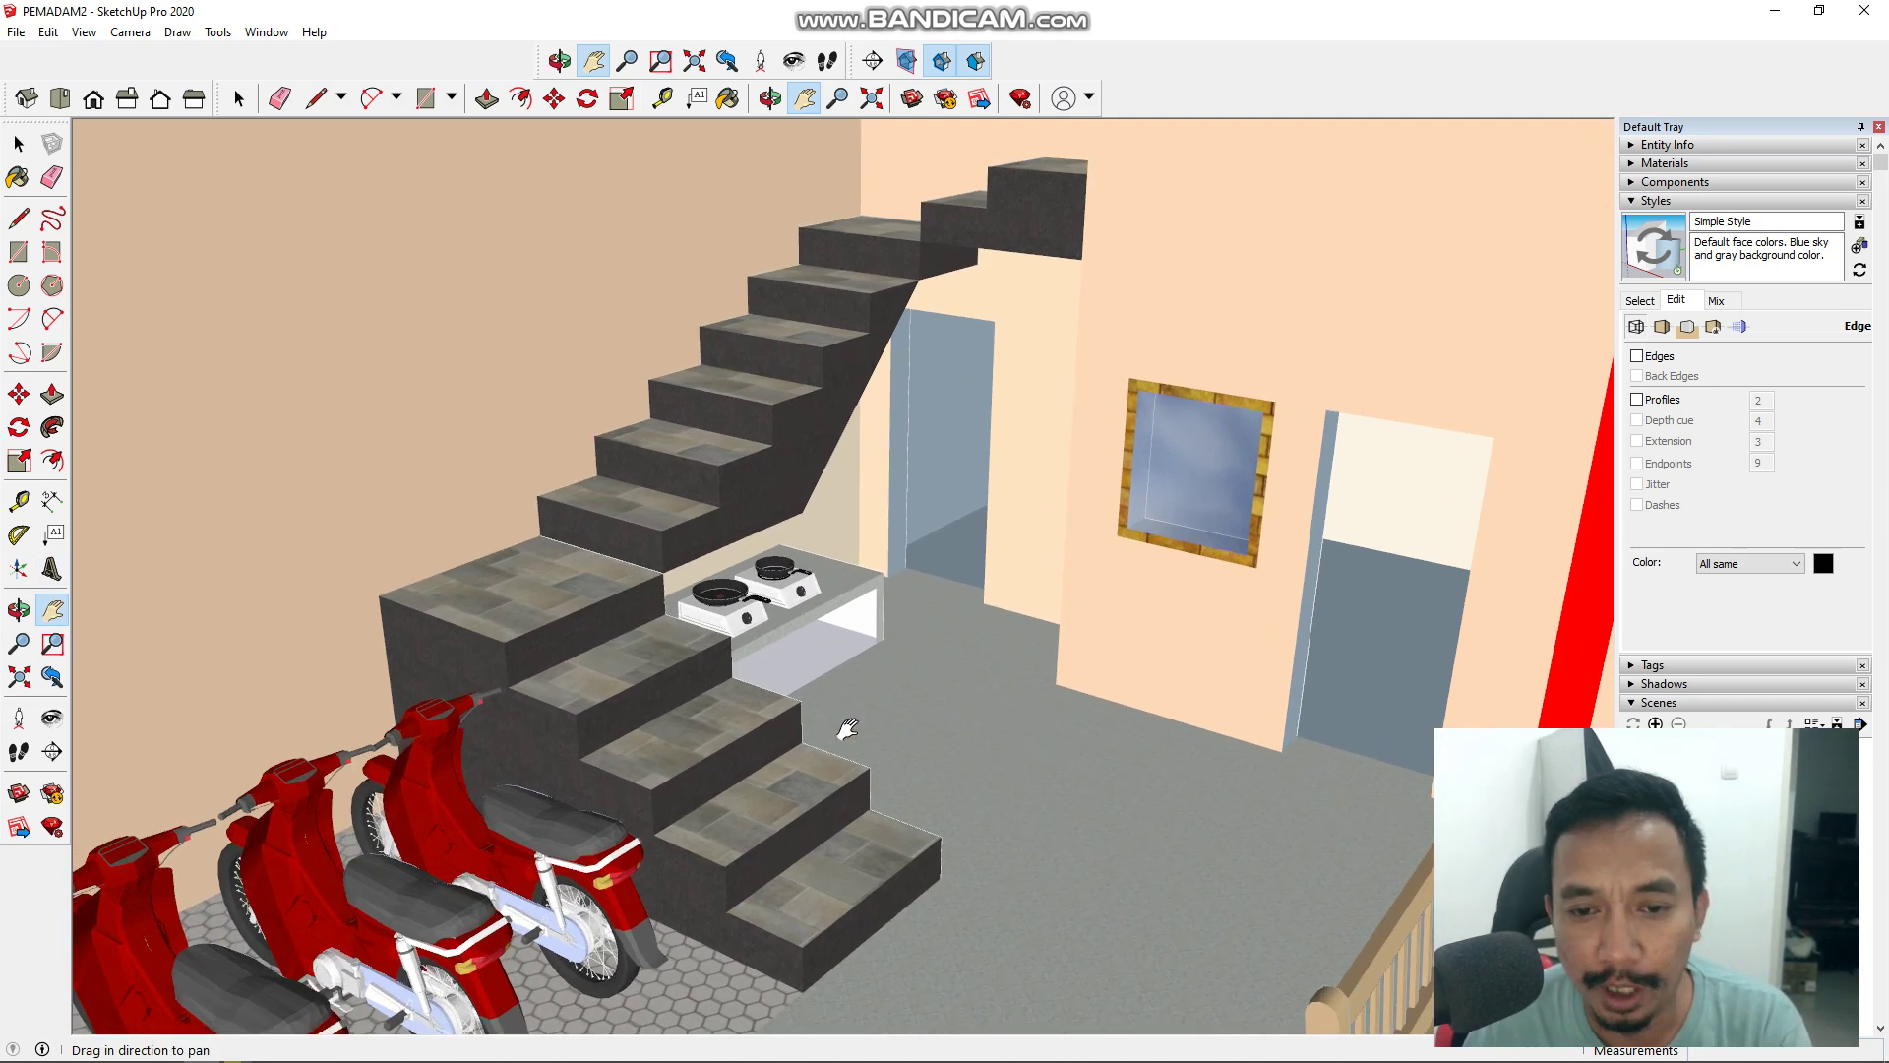
{"action": "scroll", "coordinate": [857, 702], "scroll_direction": "up", "scroll_amount": 5}
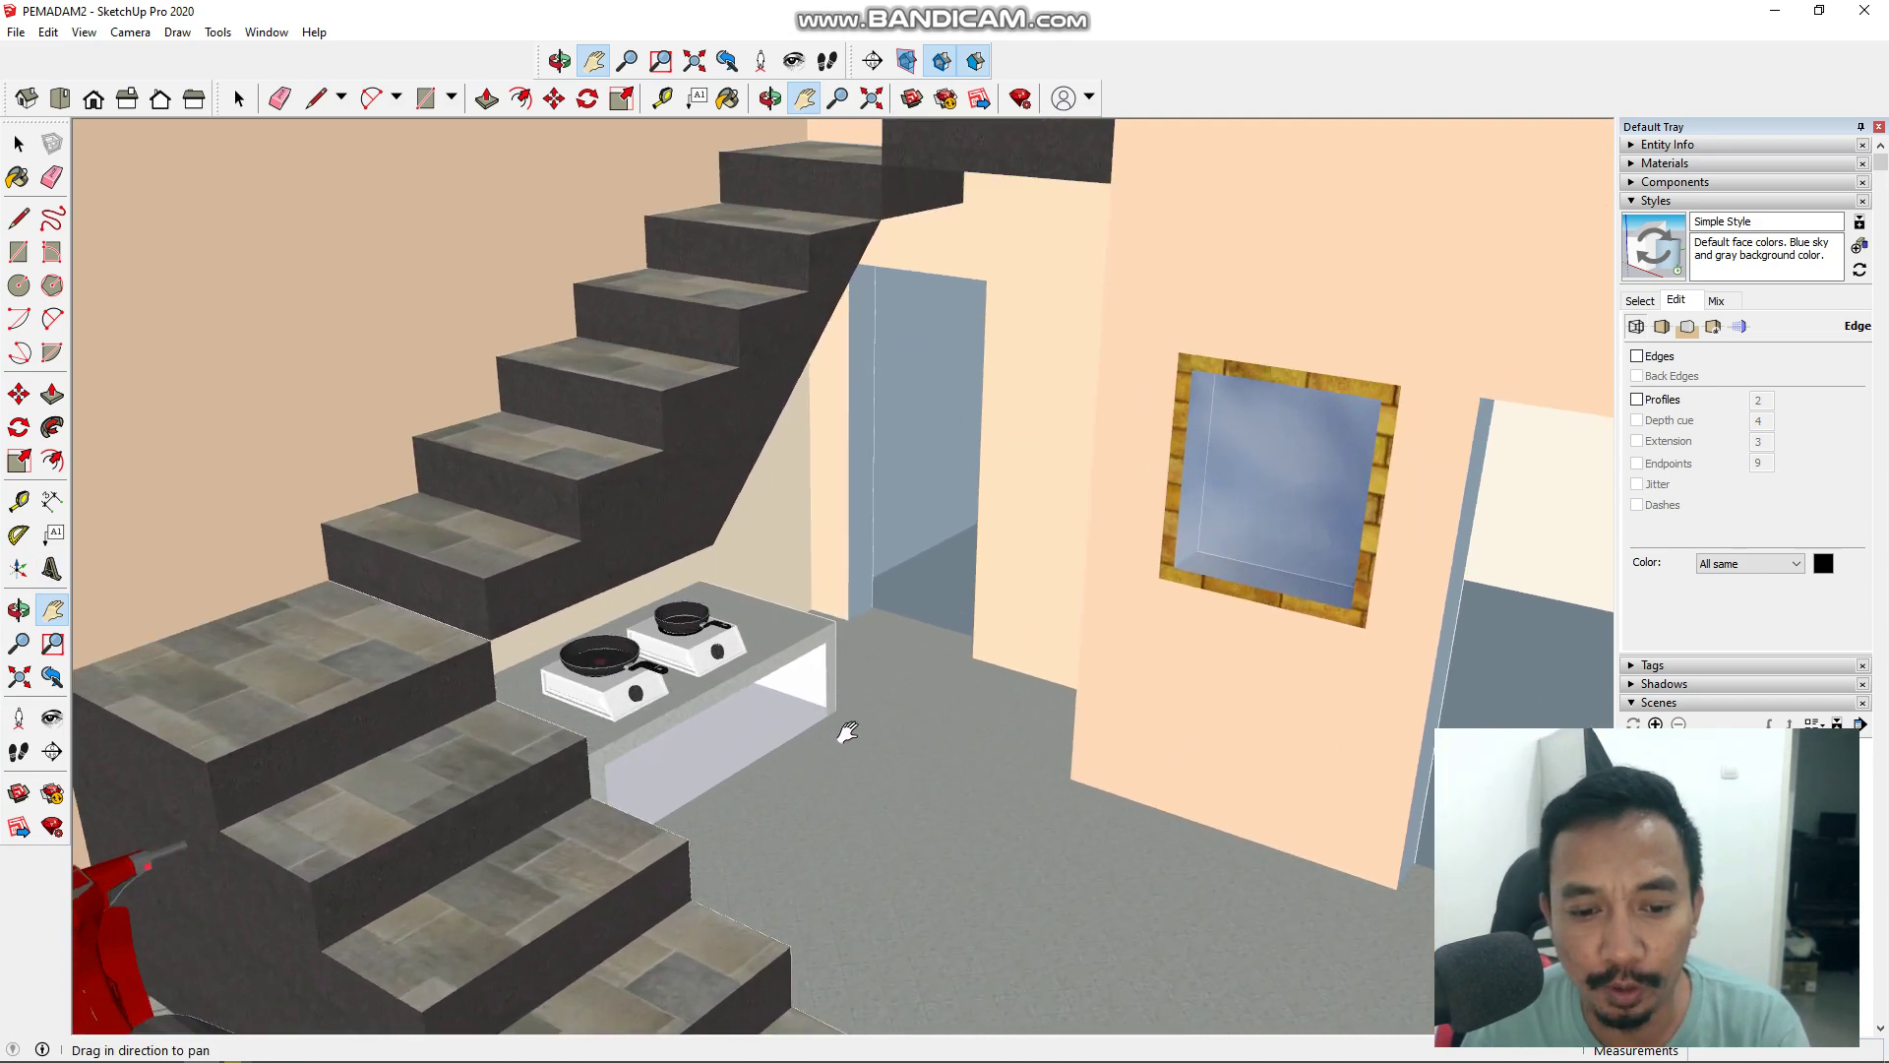
{"action": "scroll", "coordinate": [696, 759], "scroll_direction": "up", "scroll_amount": 3}
{"action": "key", "text": "o"}
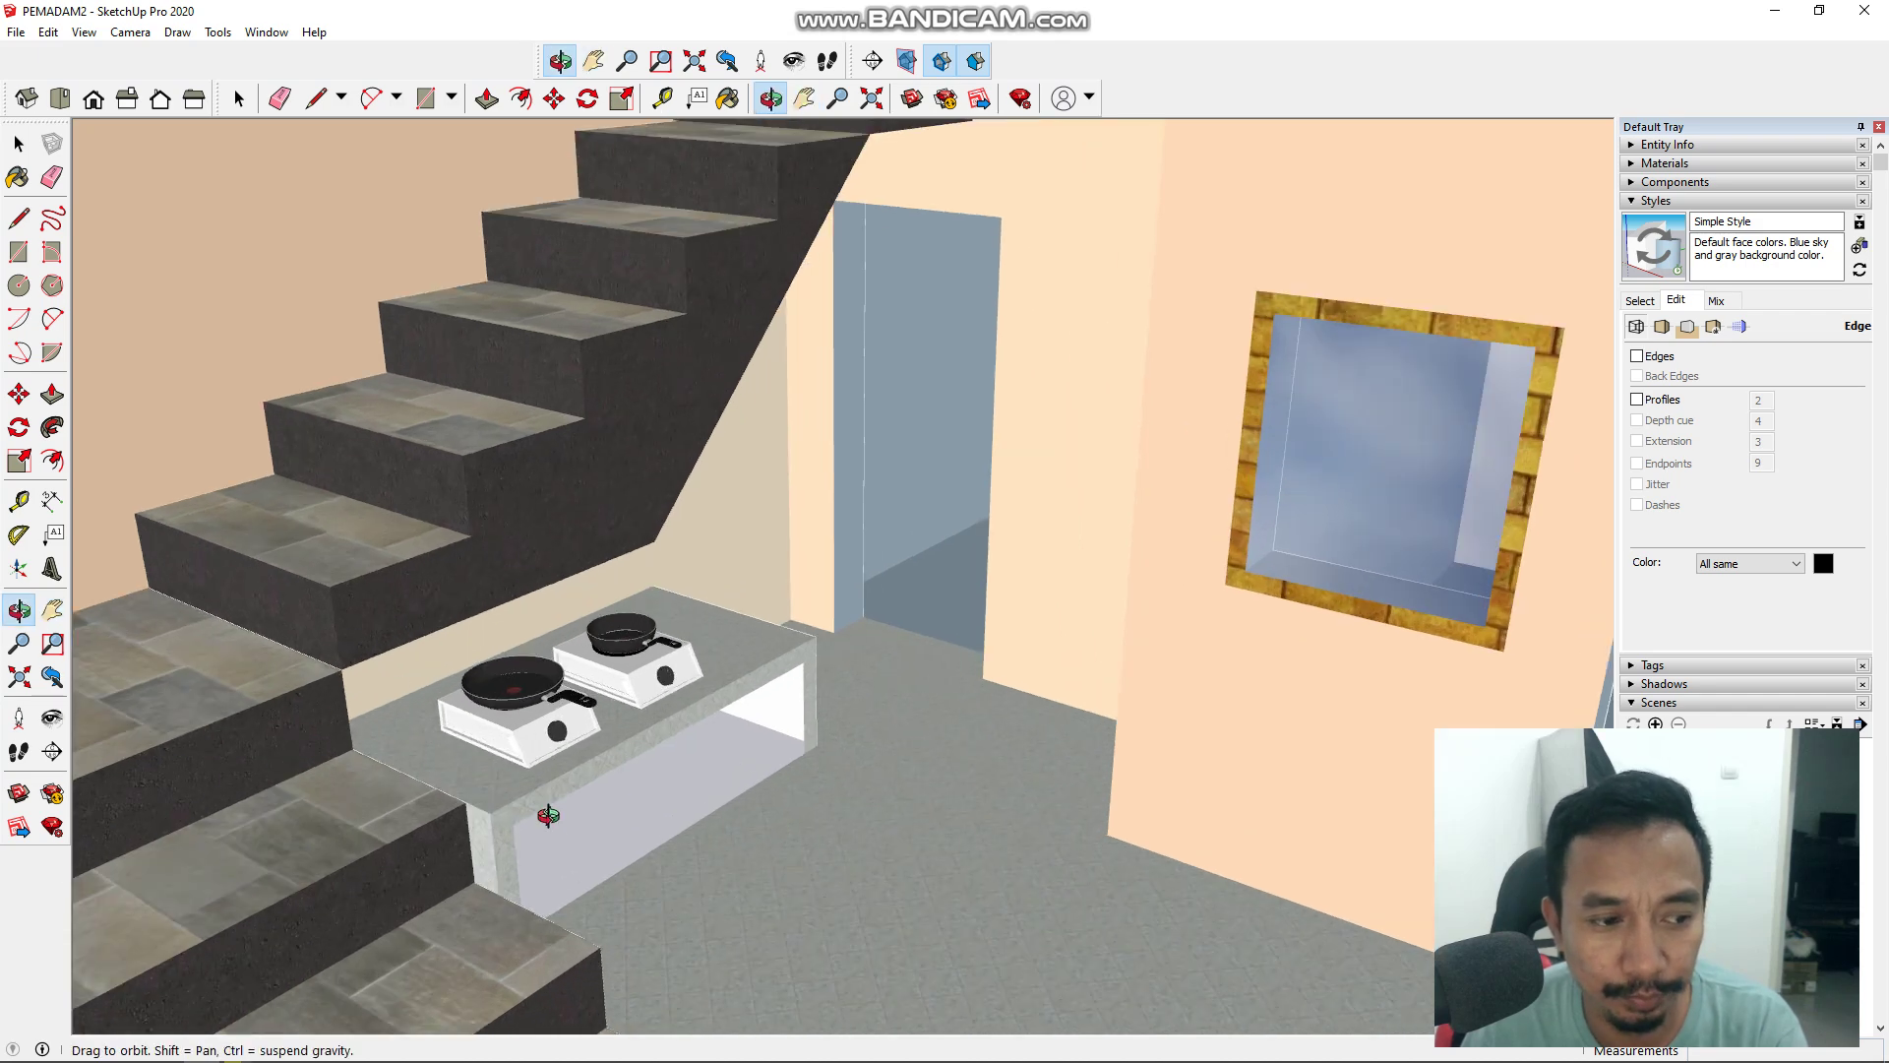
{"action": "left_click_drag", "start_coordinate": [581, 821], "coordinate": [498, 831]}
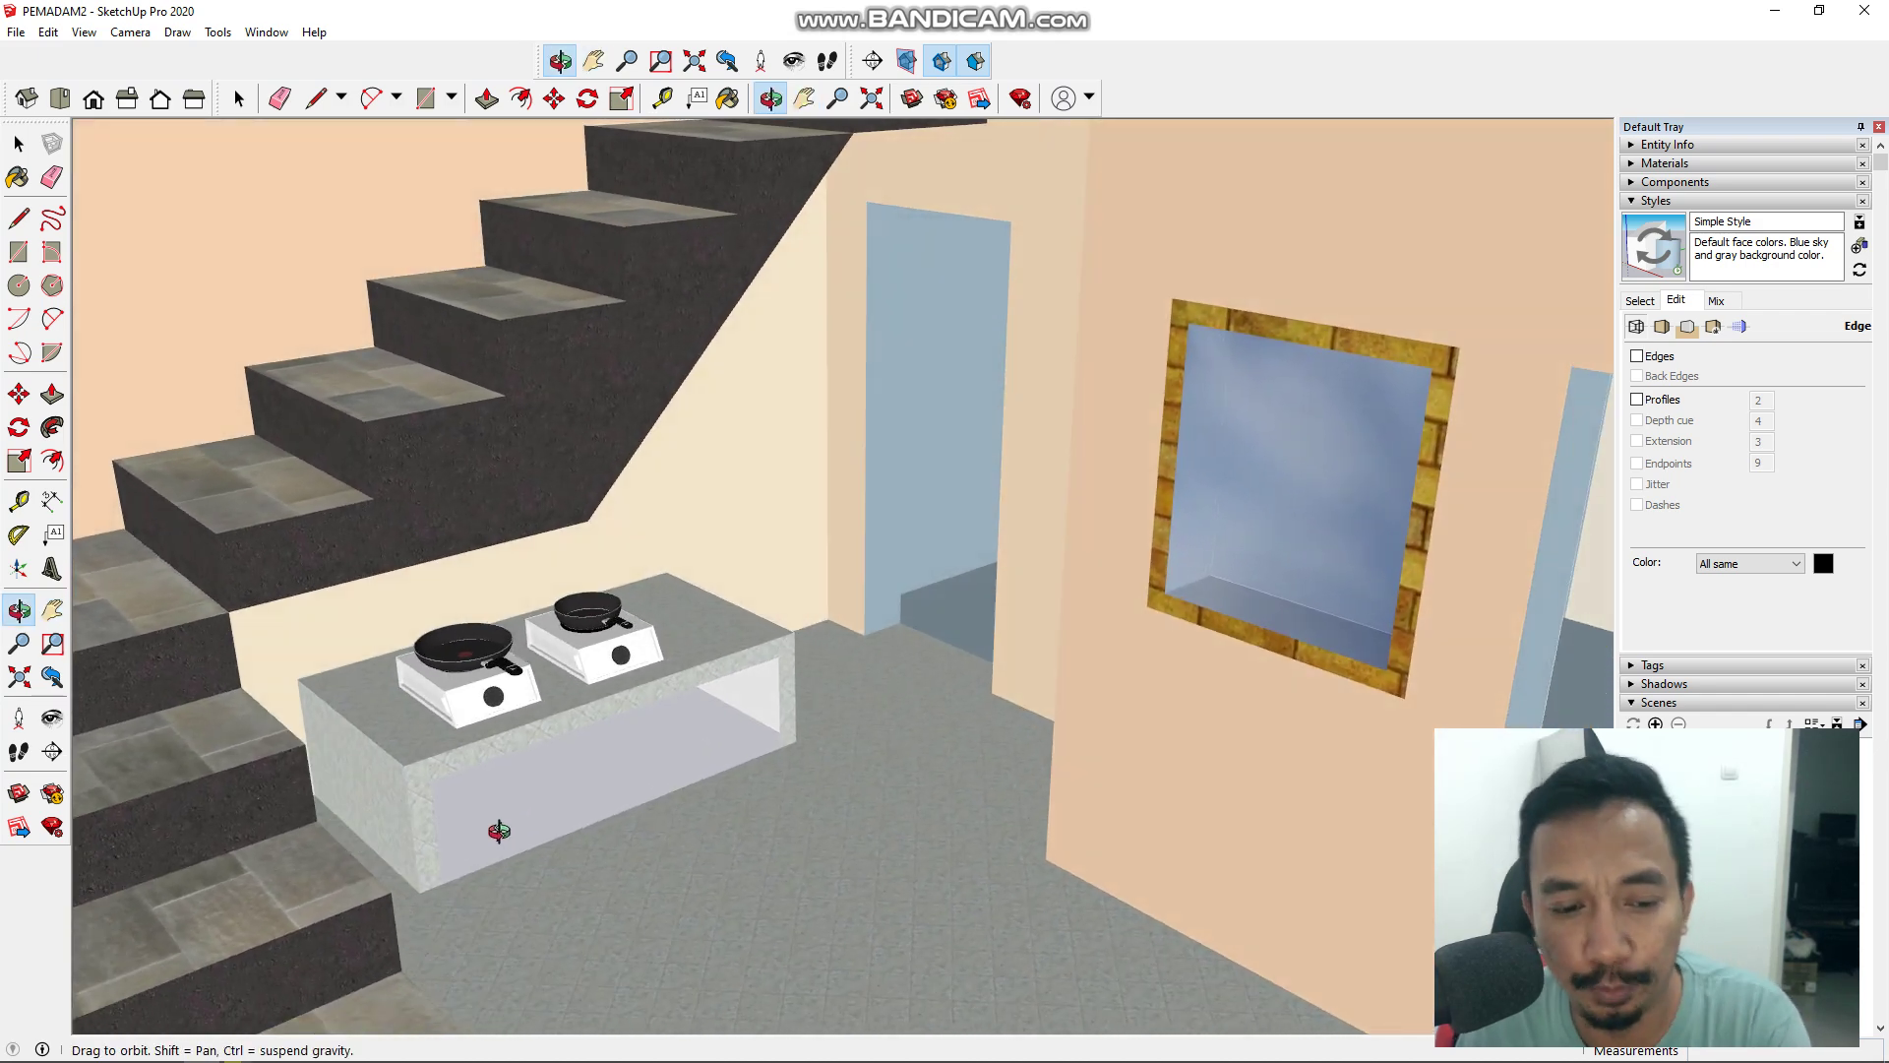
{"action": "left_click", "coordinate": [55, 610]}
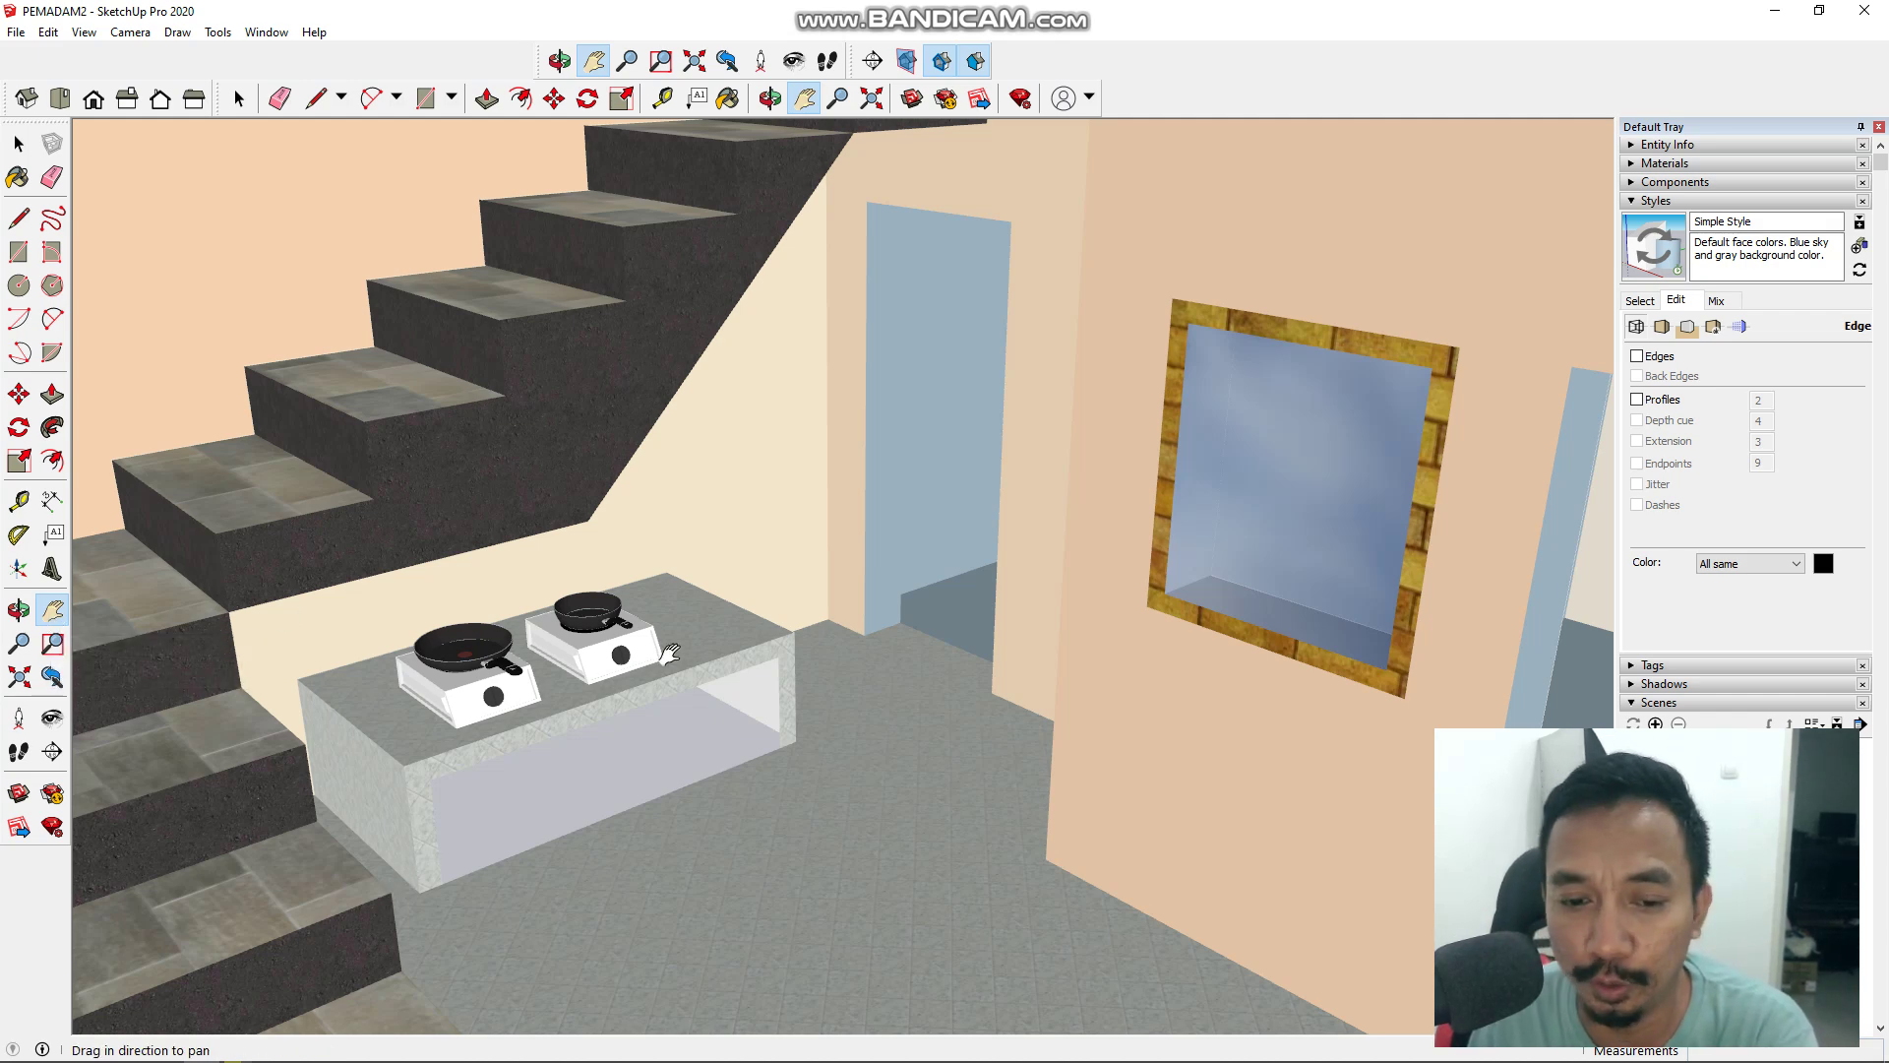
{"action": "left_click_drag", "start_coordinate": [789, 803], "coordinate": [869, 788]}
{"action": "left_click", "coordinate": [53, 612]}
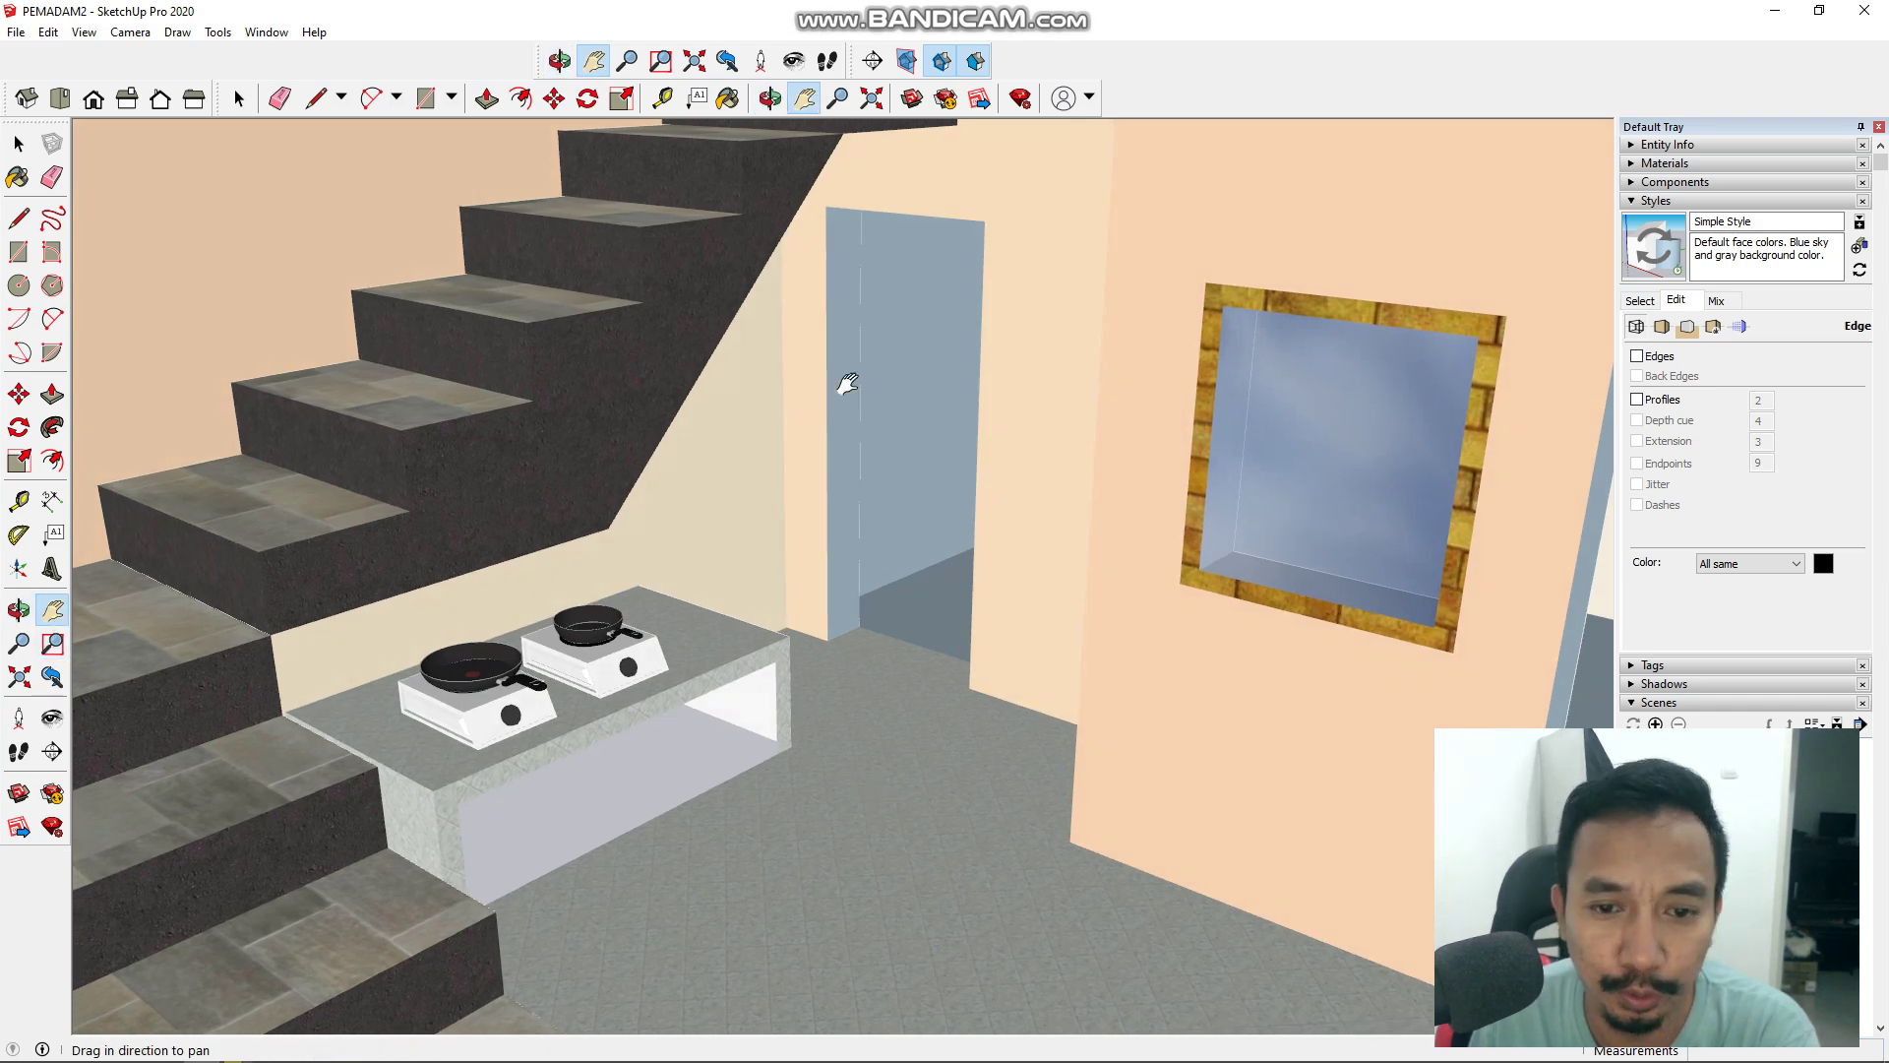
{"action": "left_click_drag", "start_coordinate": [843, 388], "coordinate": [885, 358]}
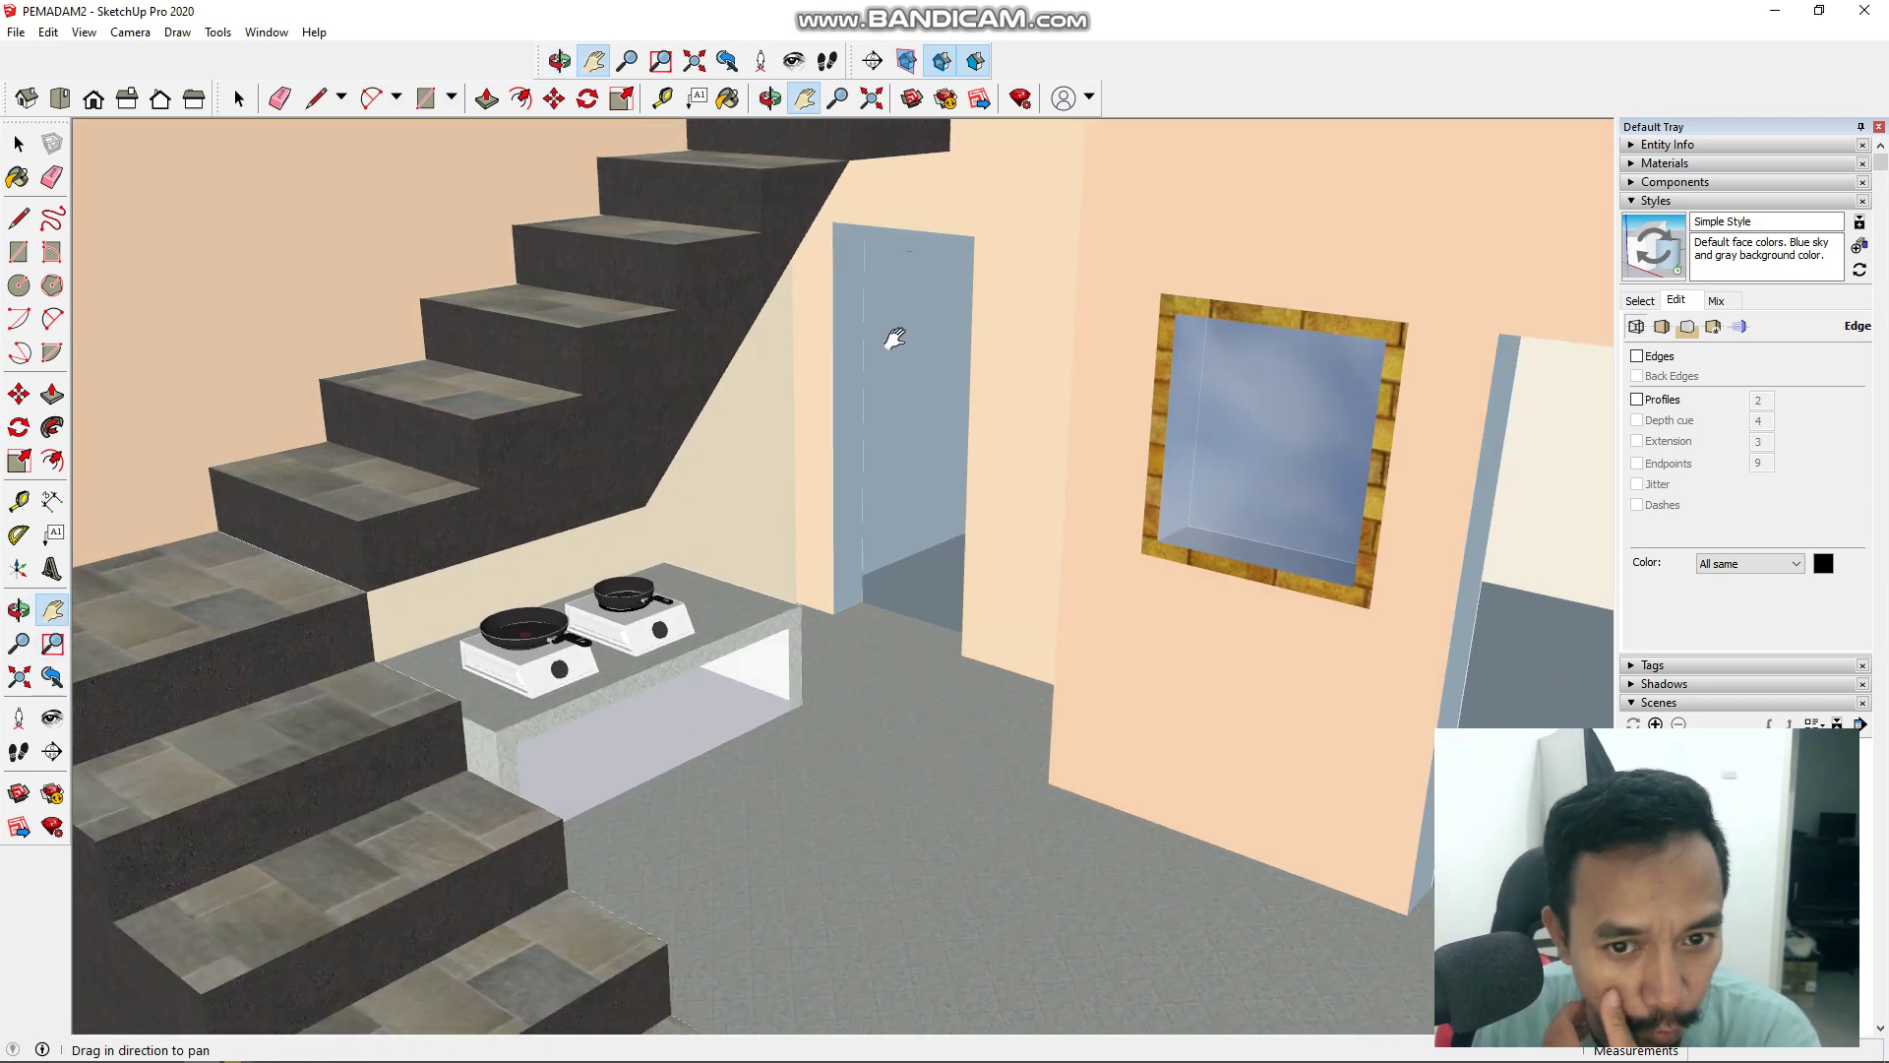
{"action": "middle_click_drag", "start_coordinate": [891, 337], "coordinate": [899, 368]}
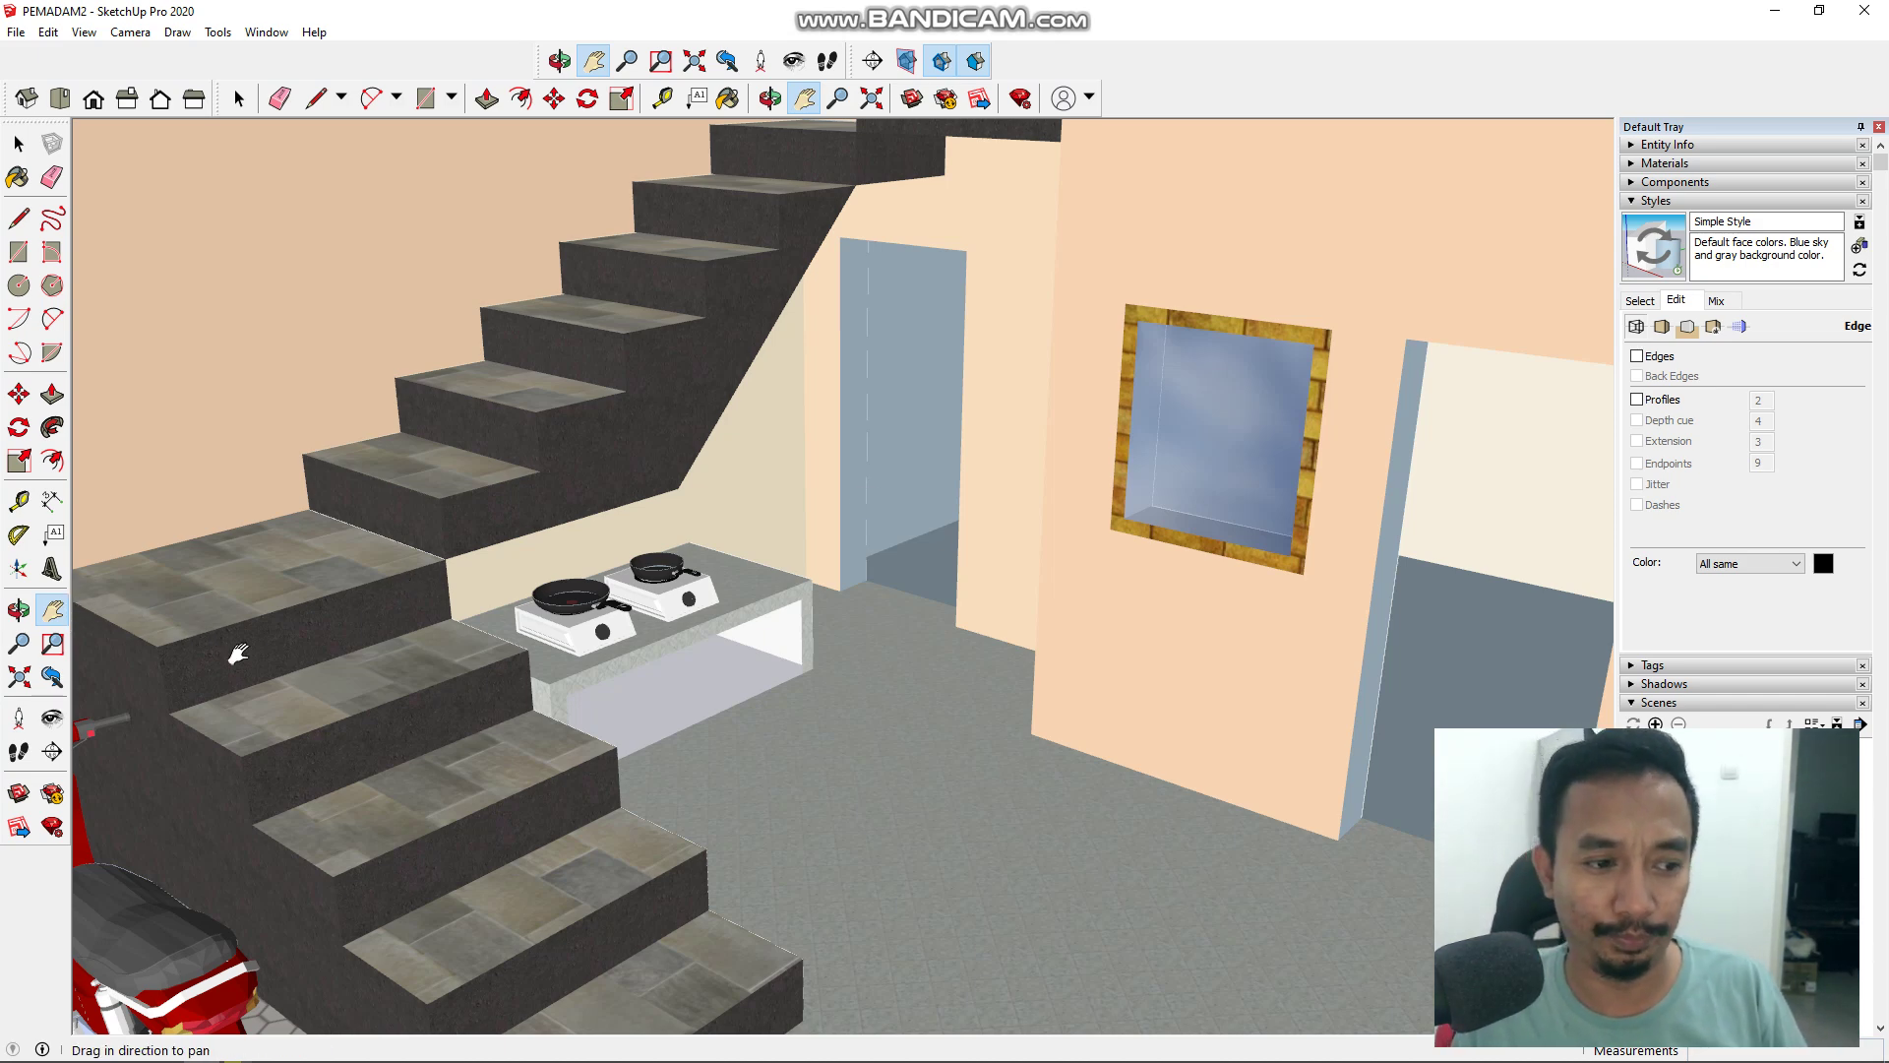
Step: Turn on edge display while viewing the small window and the doorways beside the staircase
{"action": "left_click_drag", "start_coordinate": [1088, 764], "coordinate": [866, 777]}
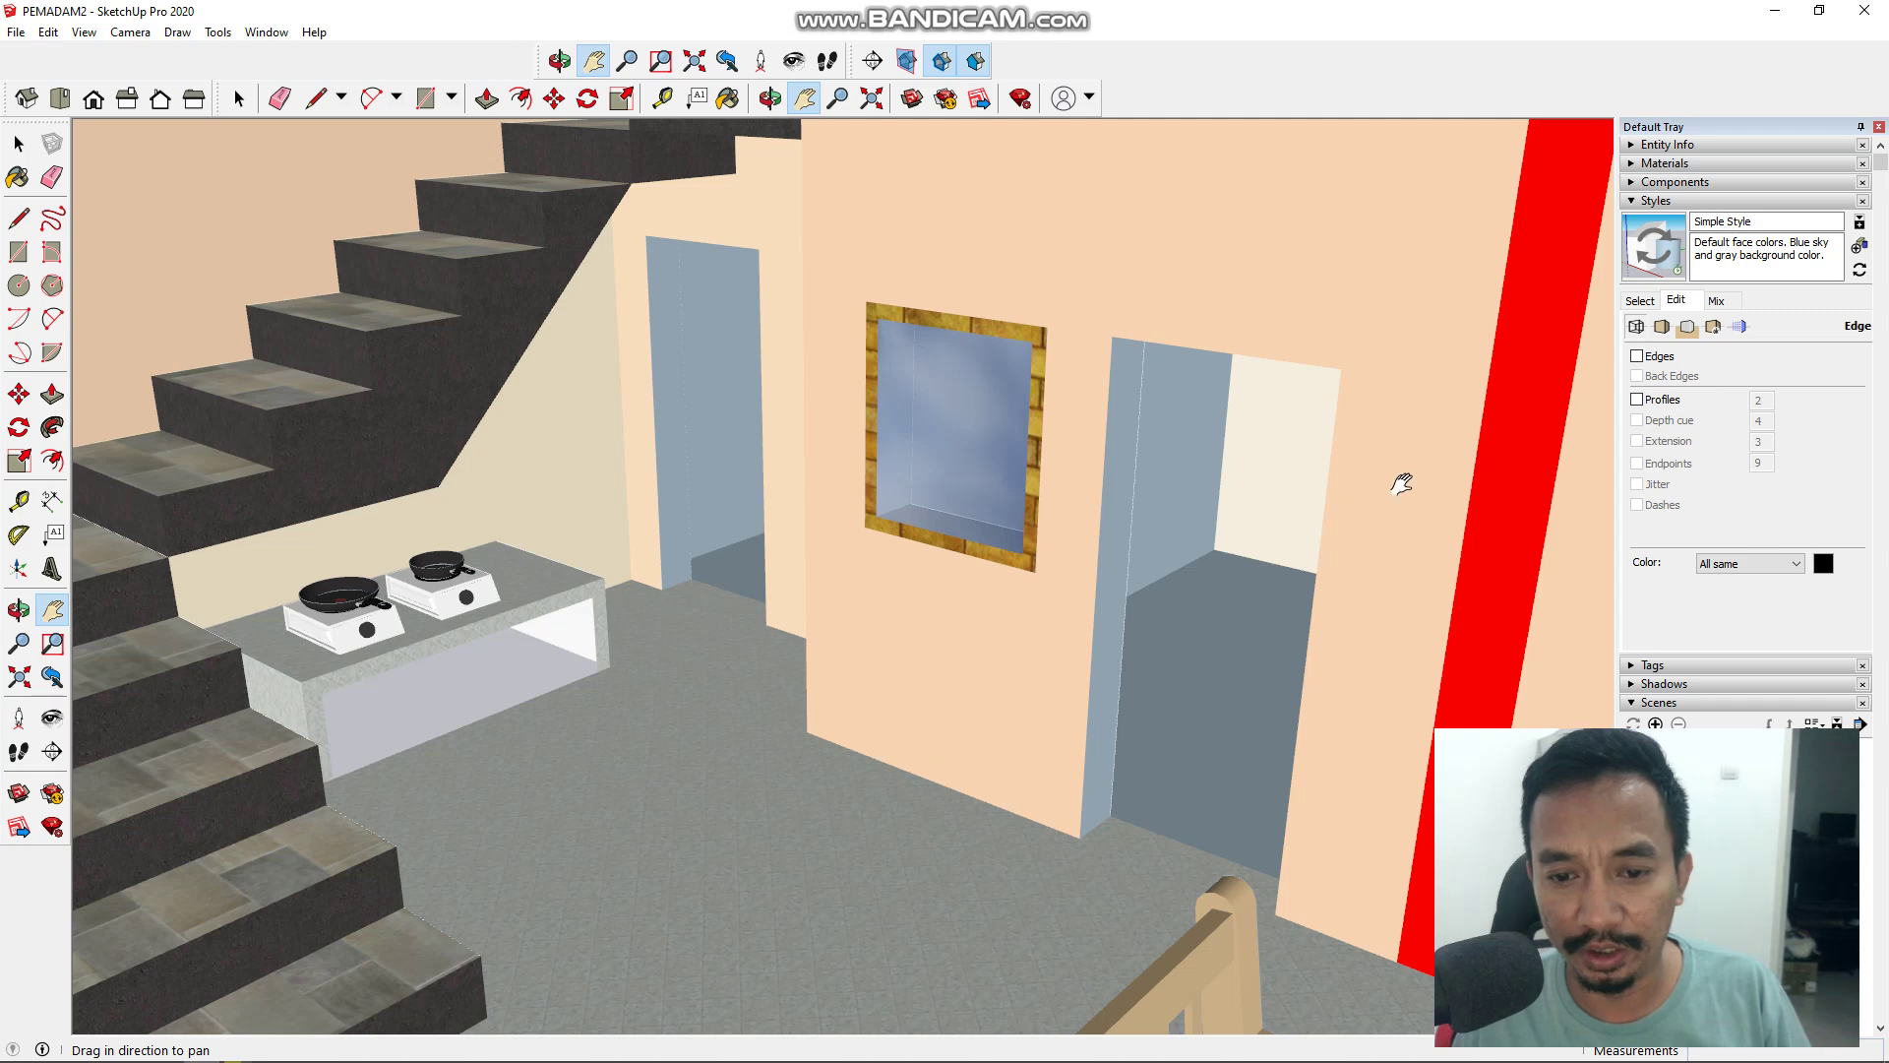
{"action": "left_click", "coordinate": [1637, 356]}
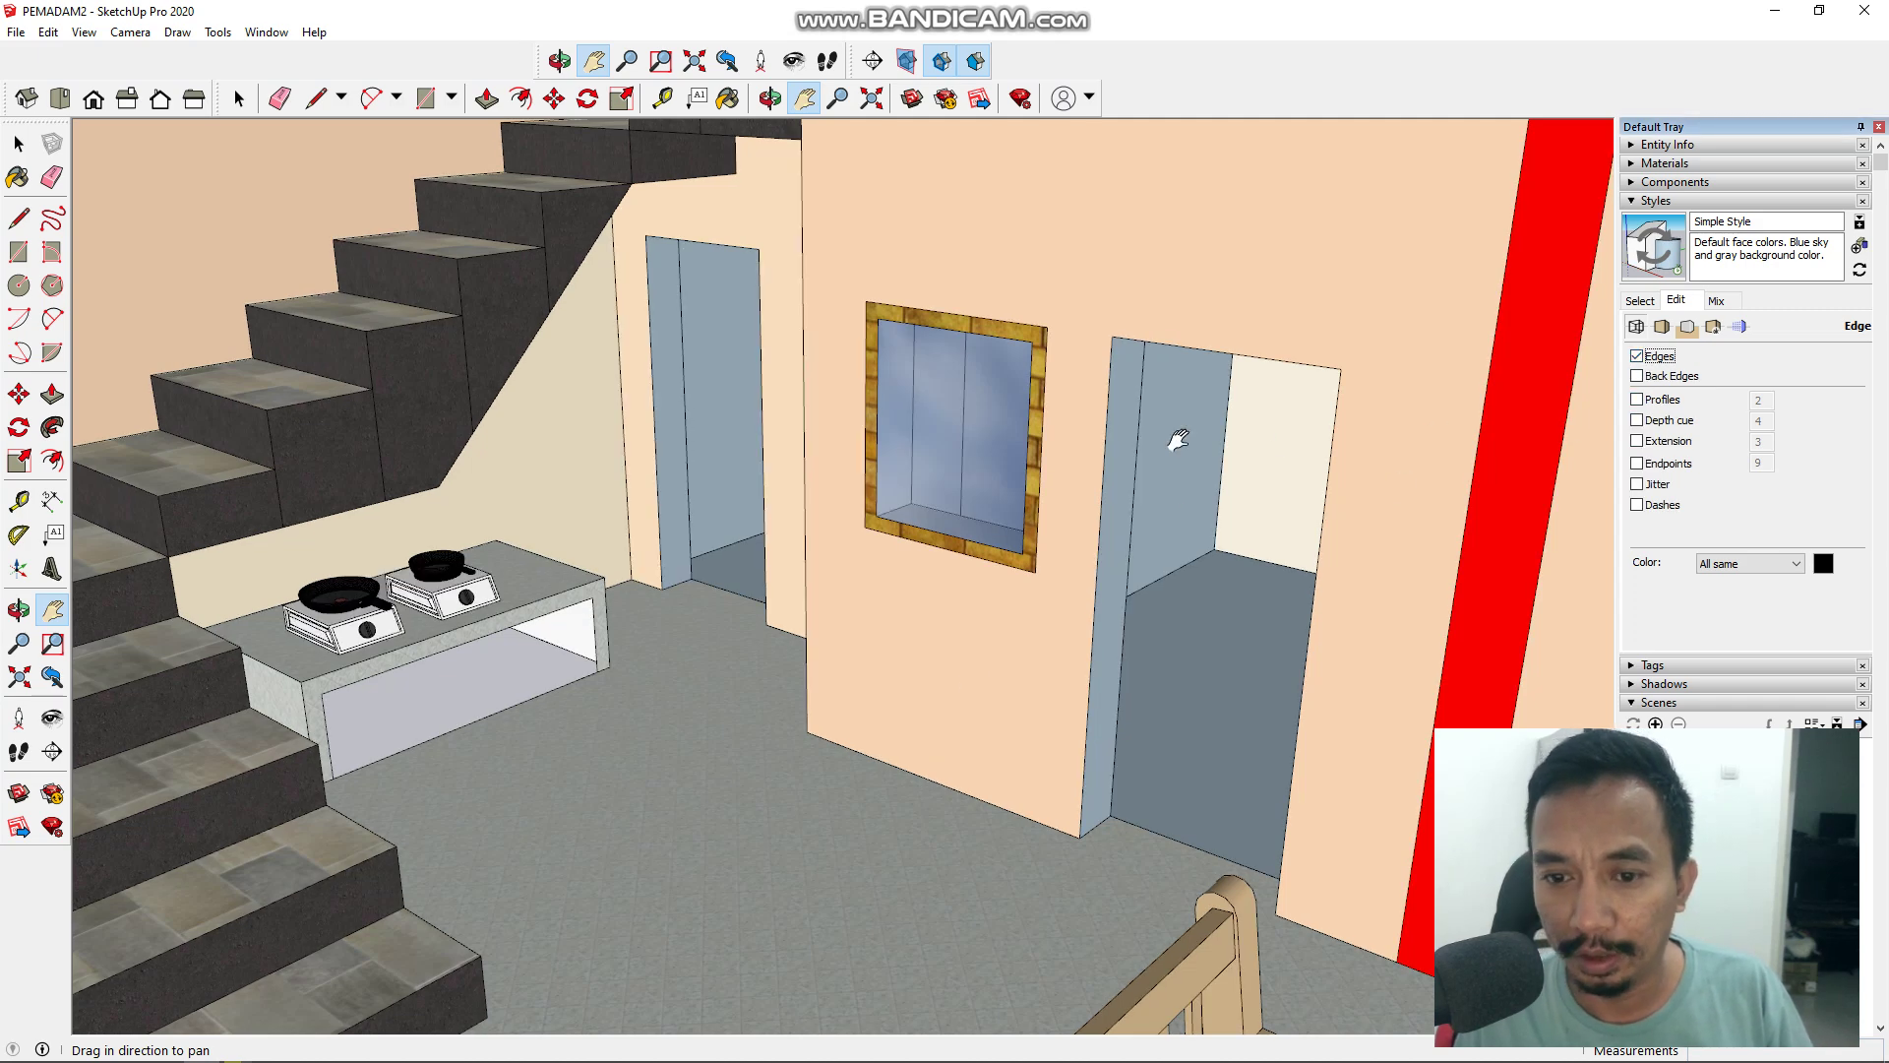
{"action": "left_click", "coordinate": [18, 610]}
{"action": "left_click_drag", "start_coordinate": [426, 801], "coordinate": [511, 802]}
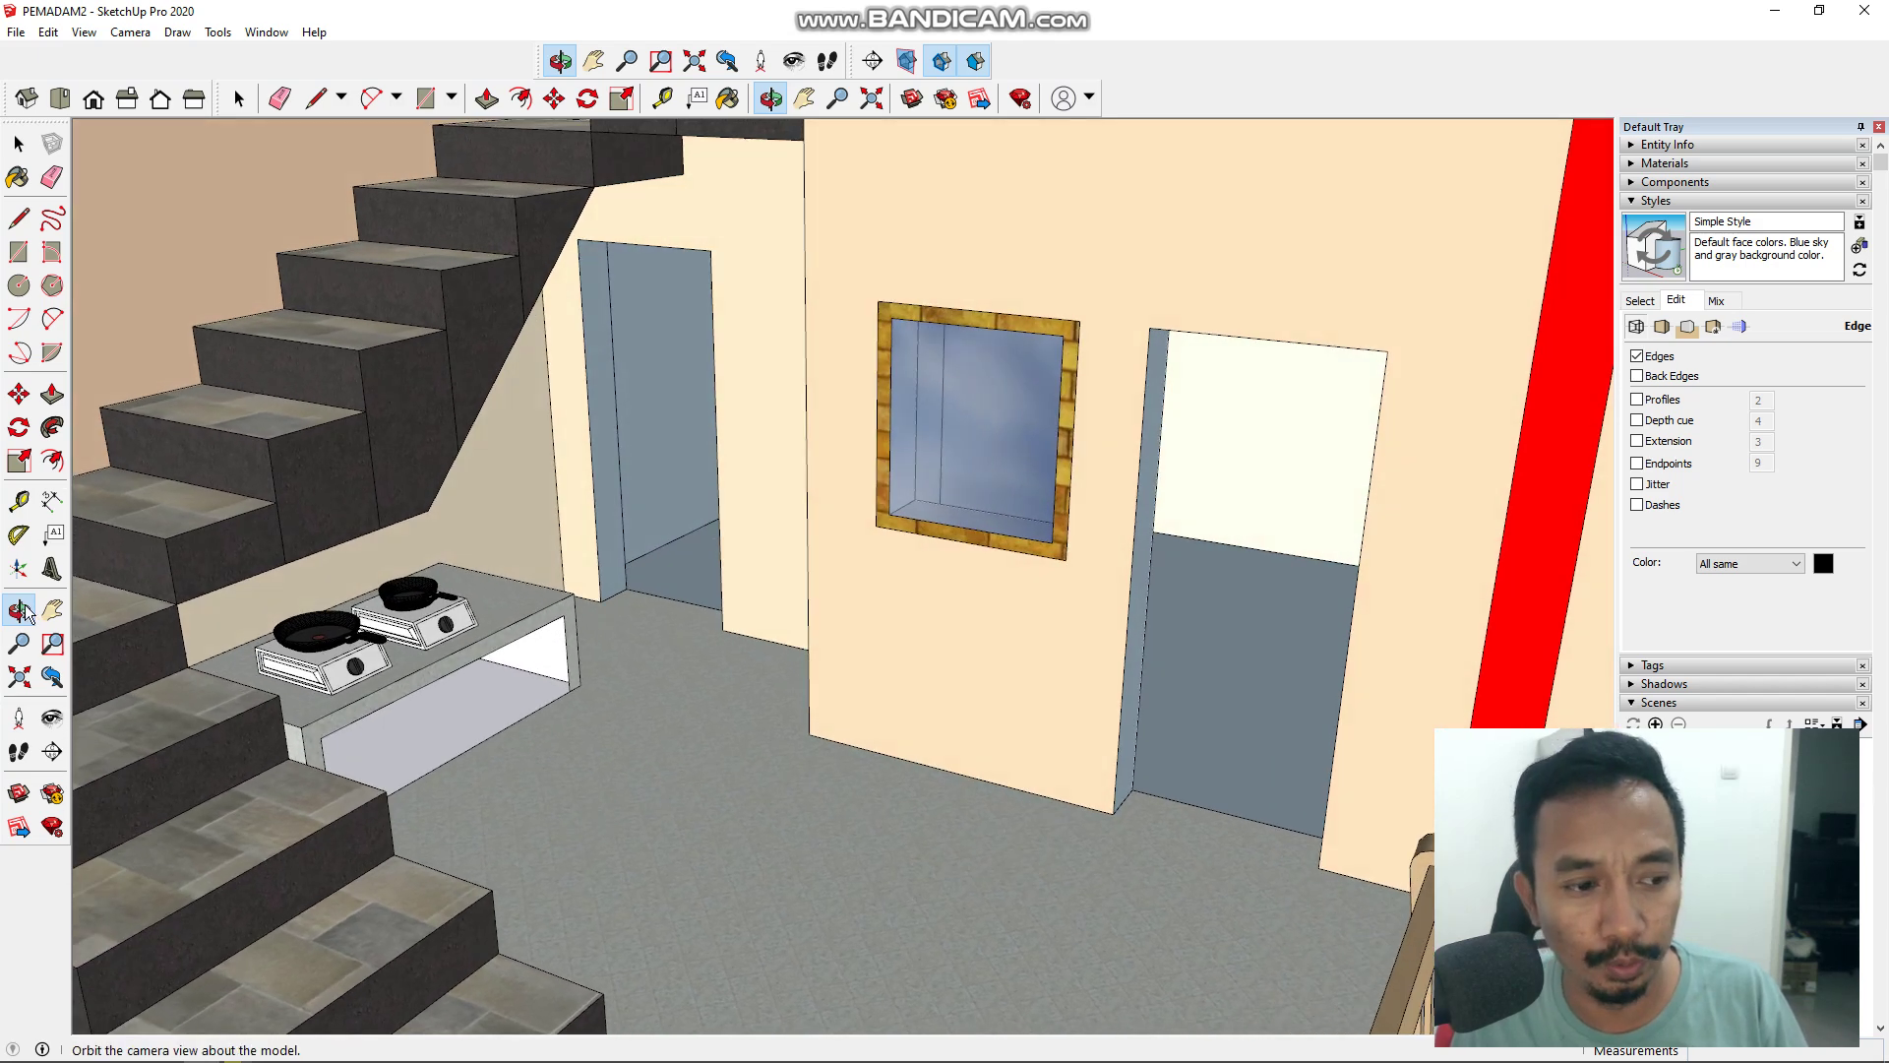
Step: Examine the hall's back wall from the small window and its doorways across to the double window behind the benches
{"action": "left_click", "coordinate": [52, 610]}
{"action": "left_click_drag", "start_coordinate": [989, 857], "coordinate": [835, 860]}
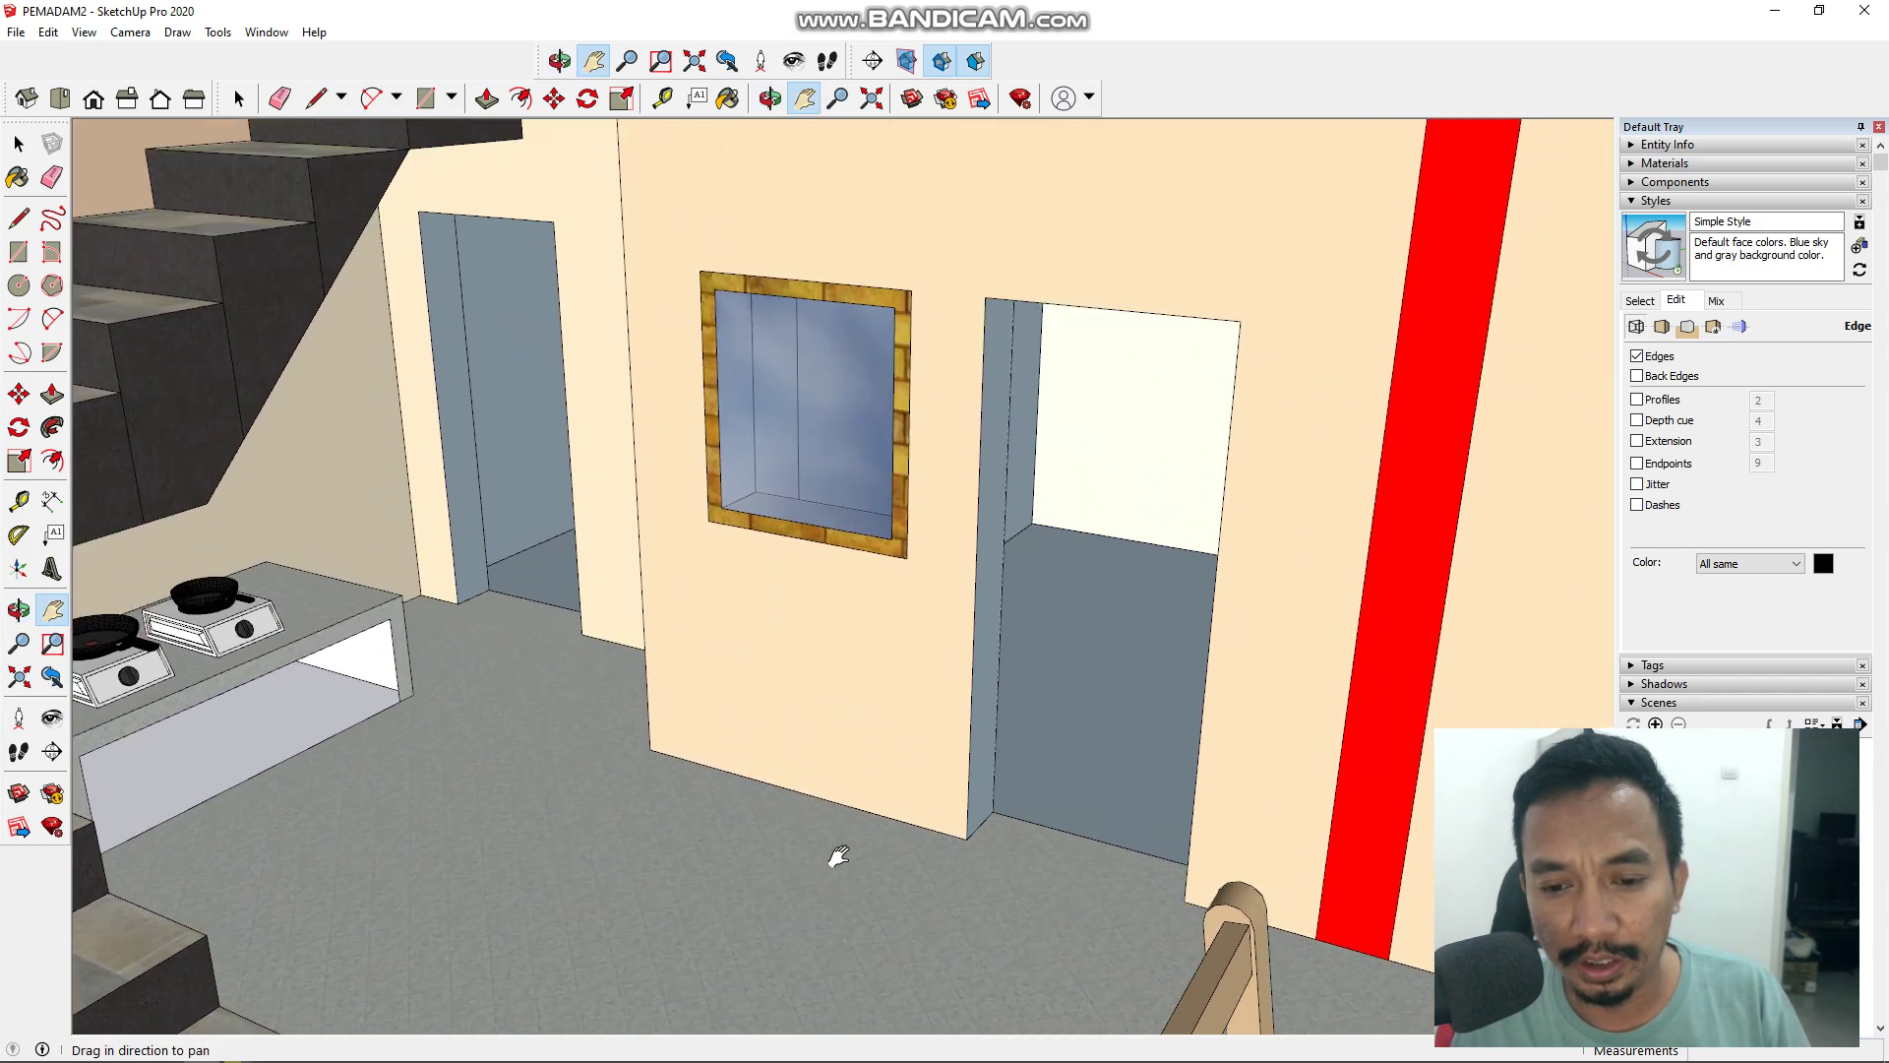
{"action": "left_click", "coordinate": [18, 610]}
{"action": "left_click_drag", "start_coordinate": [489, 784], "coordinate": [700, 746]}
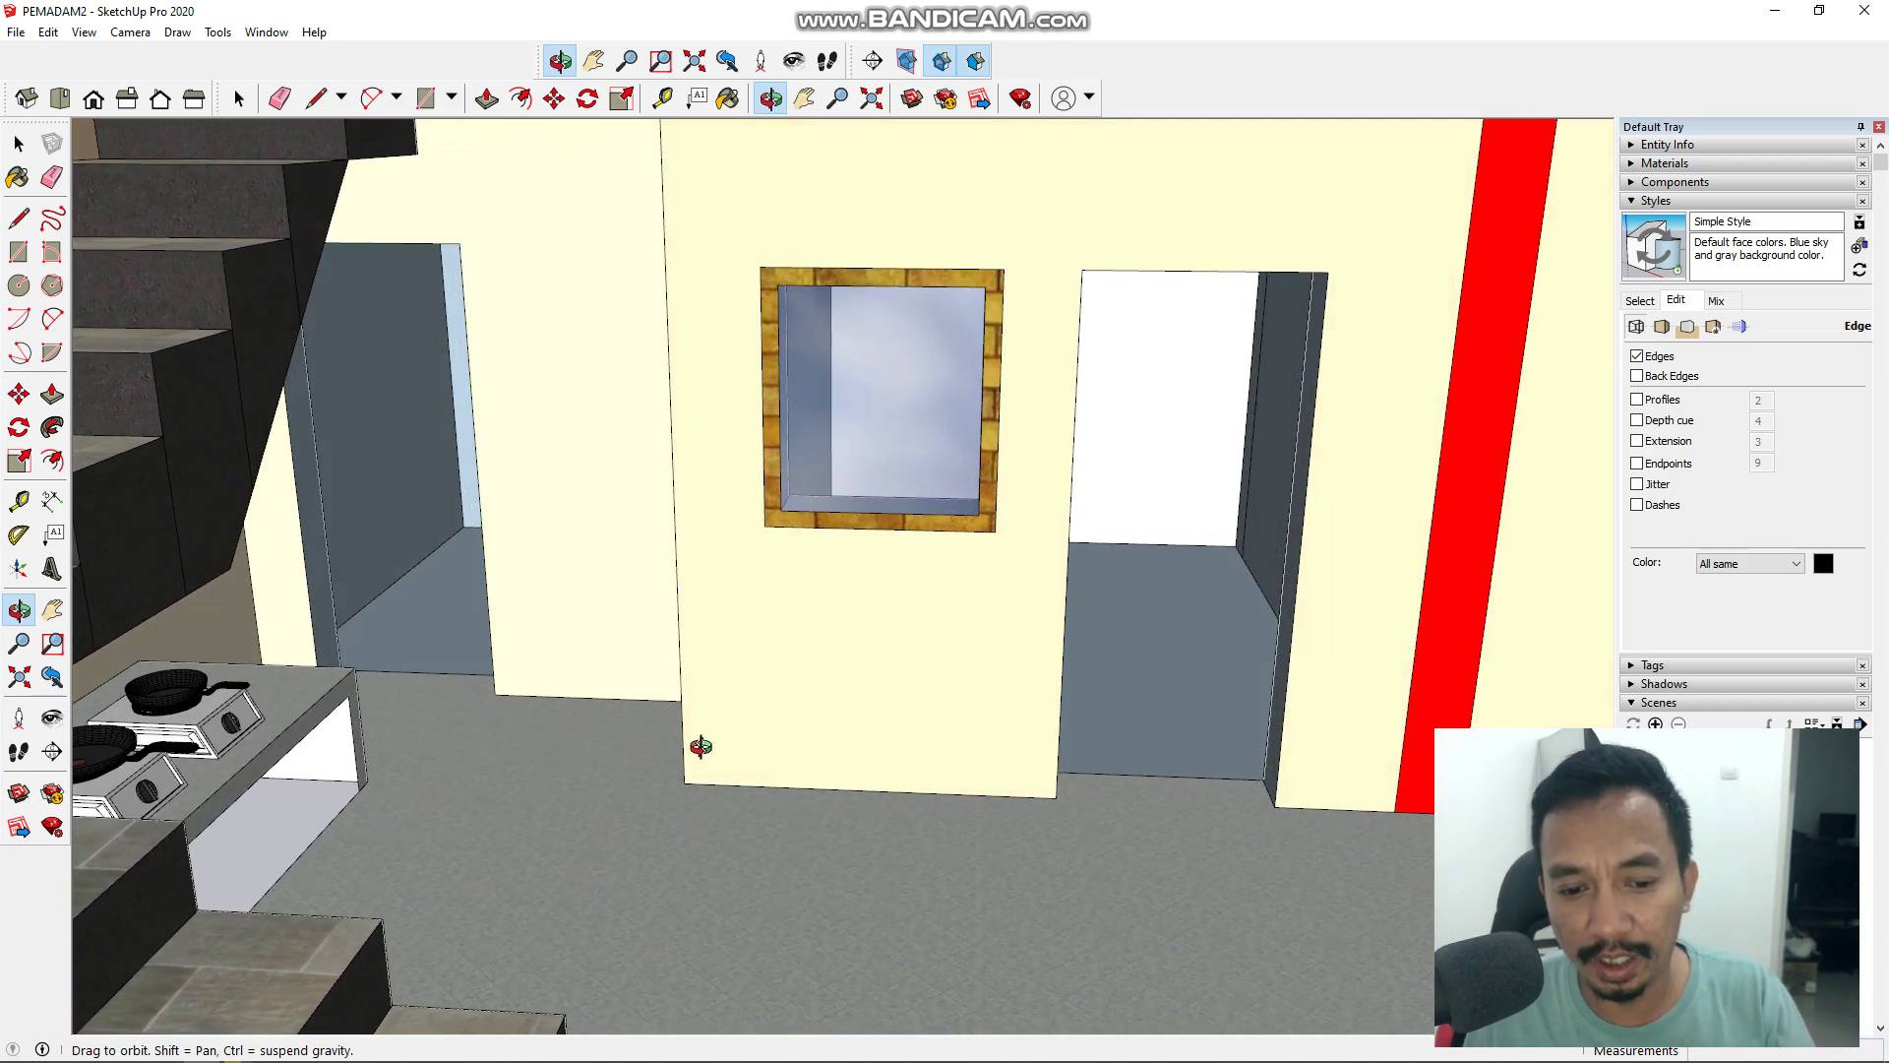
{"action": "left_click", "coordinate": [52, 610]}
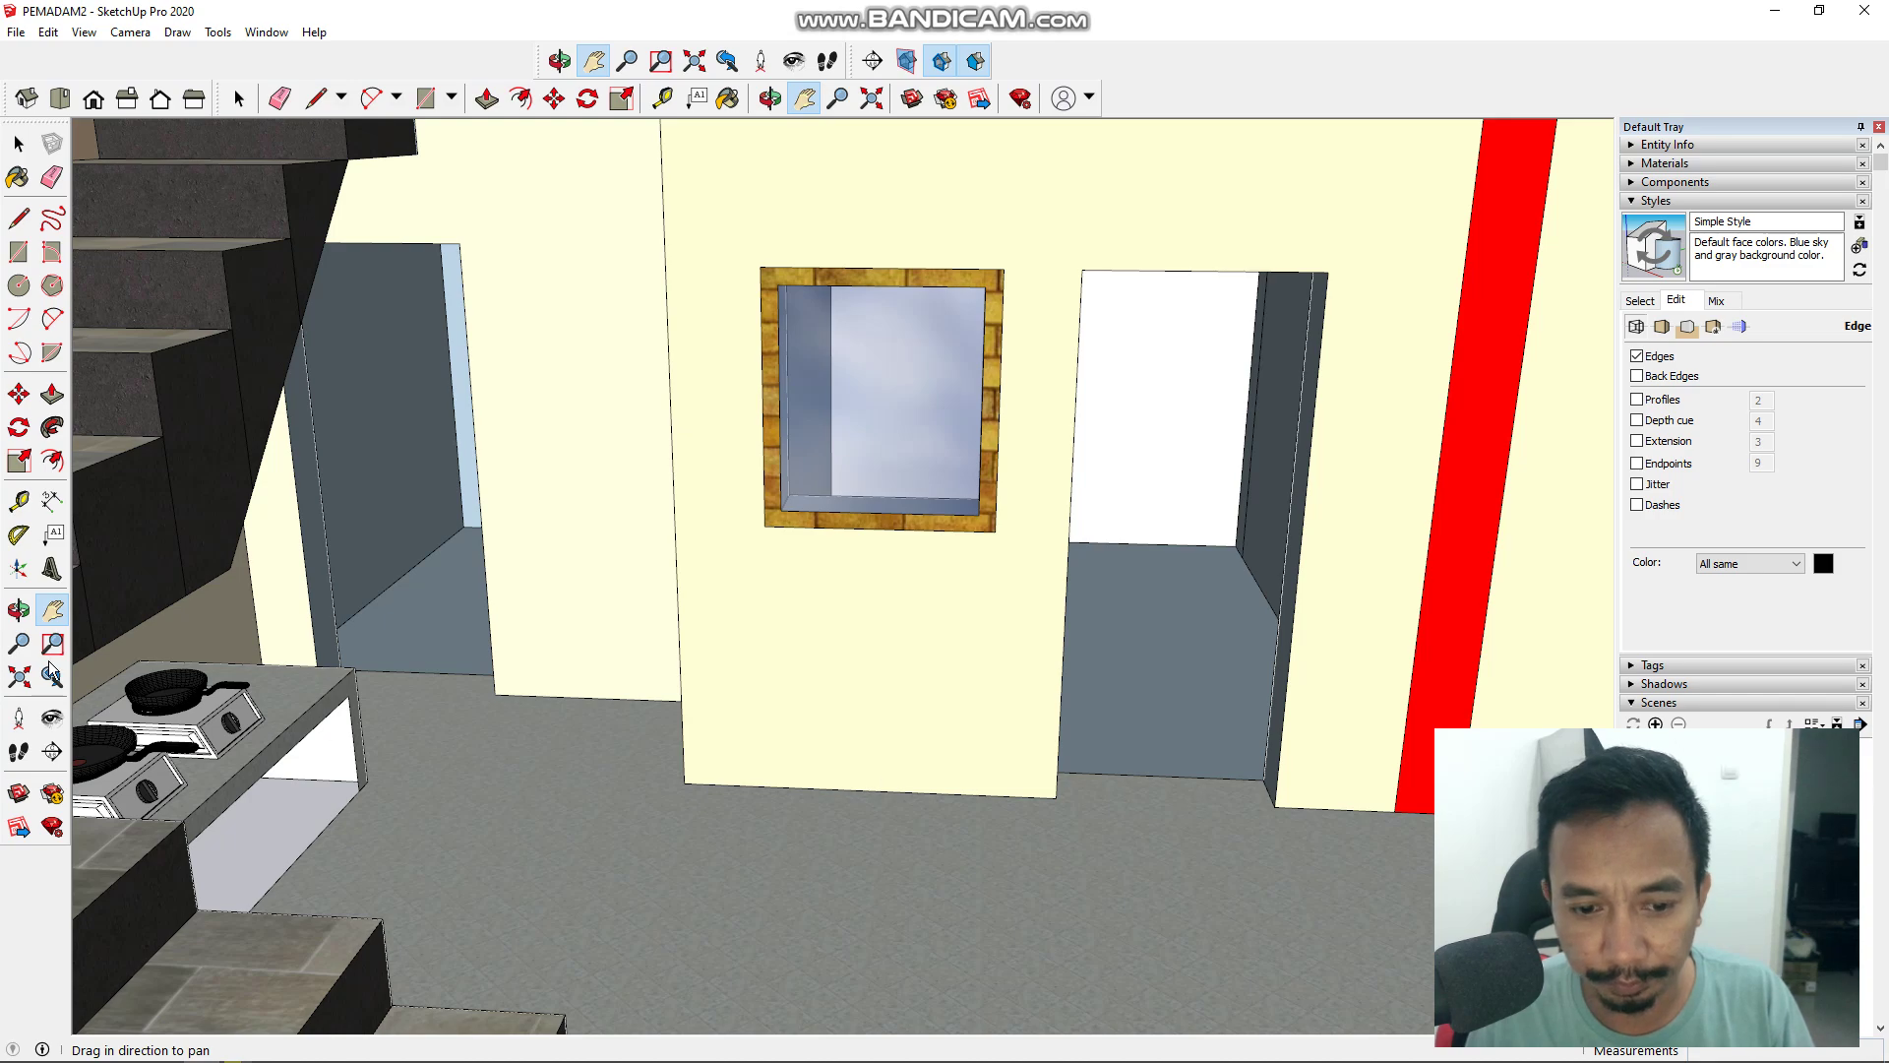
{"action": "left_click_drag", "start_coordinate": [1169, 990], "coordinate": [945, 906]}
{"action": "scroll", "coordinate": [1071, 834], "scroll_direction": "down", "scroll_amount": 2}
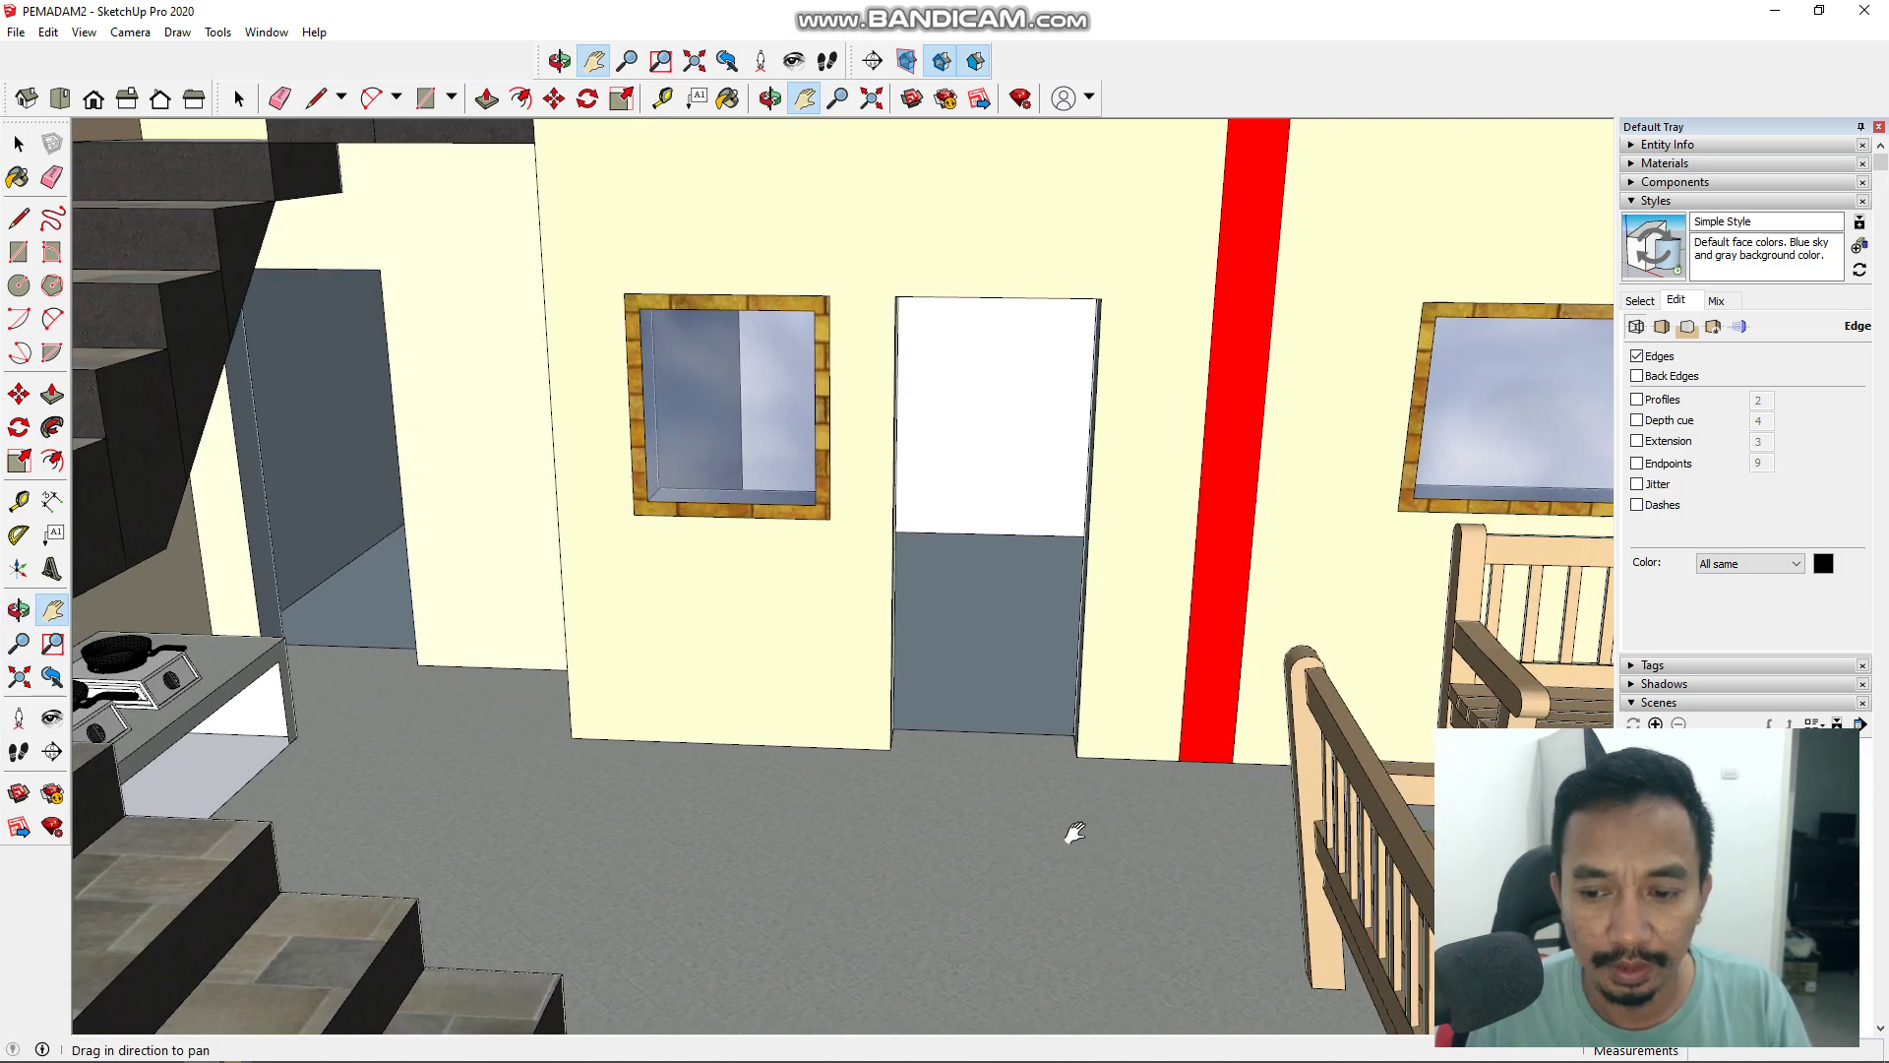
{"action": "left_click_drag", "start_coordinate": [1070, 834], "coordinate": [778, 777]}
{"action": "left_click_drag", "start_coordinate": [1575, 779], "coordinate": [728, 839]}
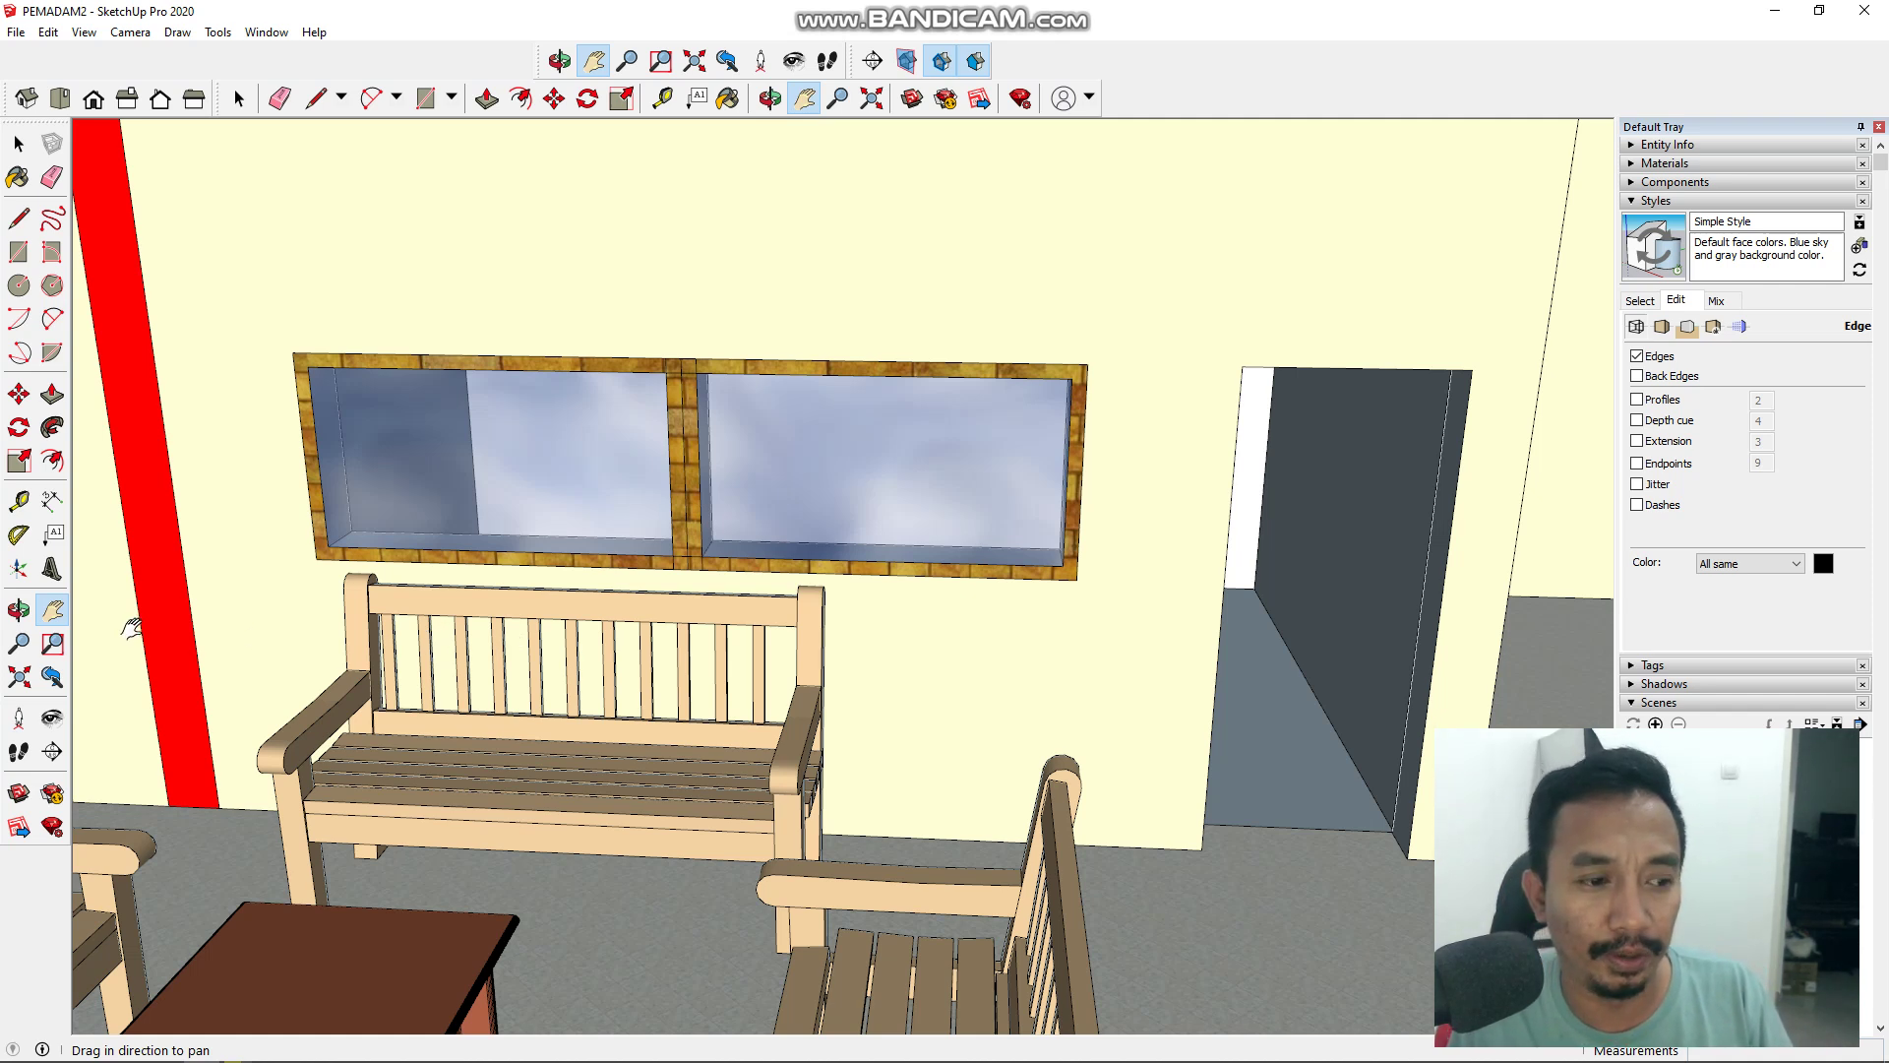
Step: Examine the double window above the bench and follow the back wall to its end doorway and corner
{"action": "left_click", "coordinate": [19, 610]}
{"action": "mouse_move", "coordinate": [1197, 697]}
{"action": "left_mouse_down"}
{"action": "mouse_move", "coordinate": [978, 688]}
{"action": "mouse_move", "coordinate": [1046, 725]}
{"action": "mouse_move", "coordinate": [1165, 709]}
{"action": "left_mouse_up"}
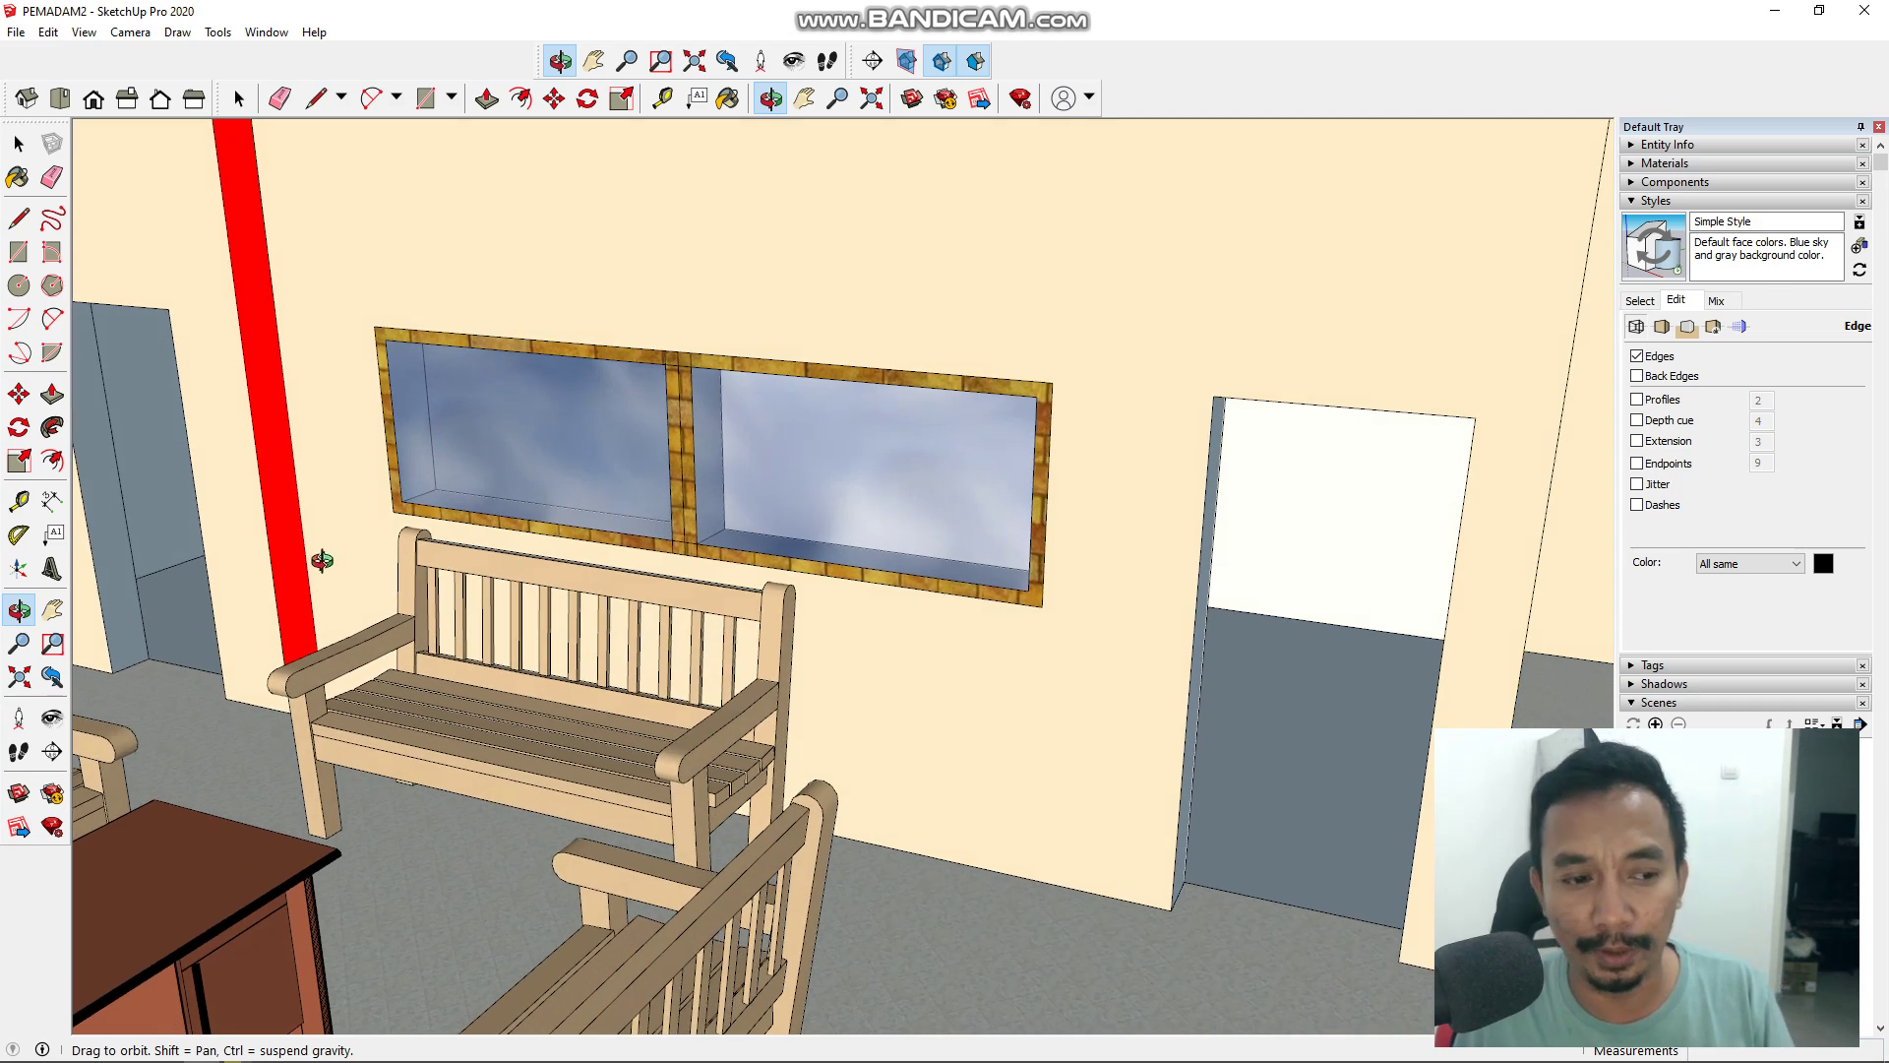
{"action": "left_click", "coordinate": [55, 611]}
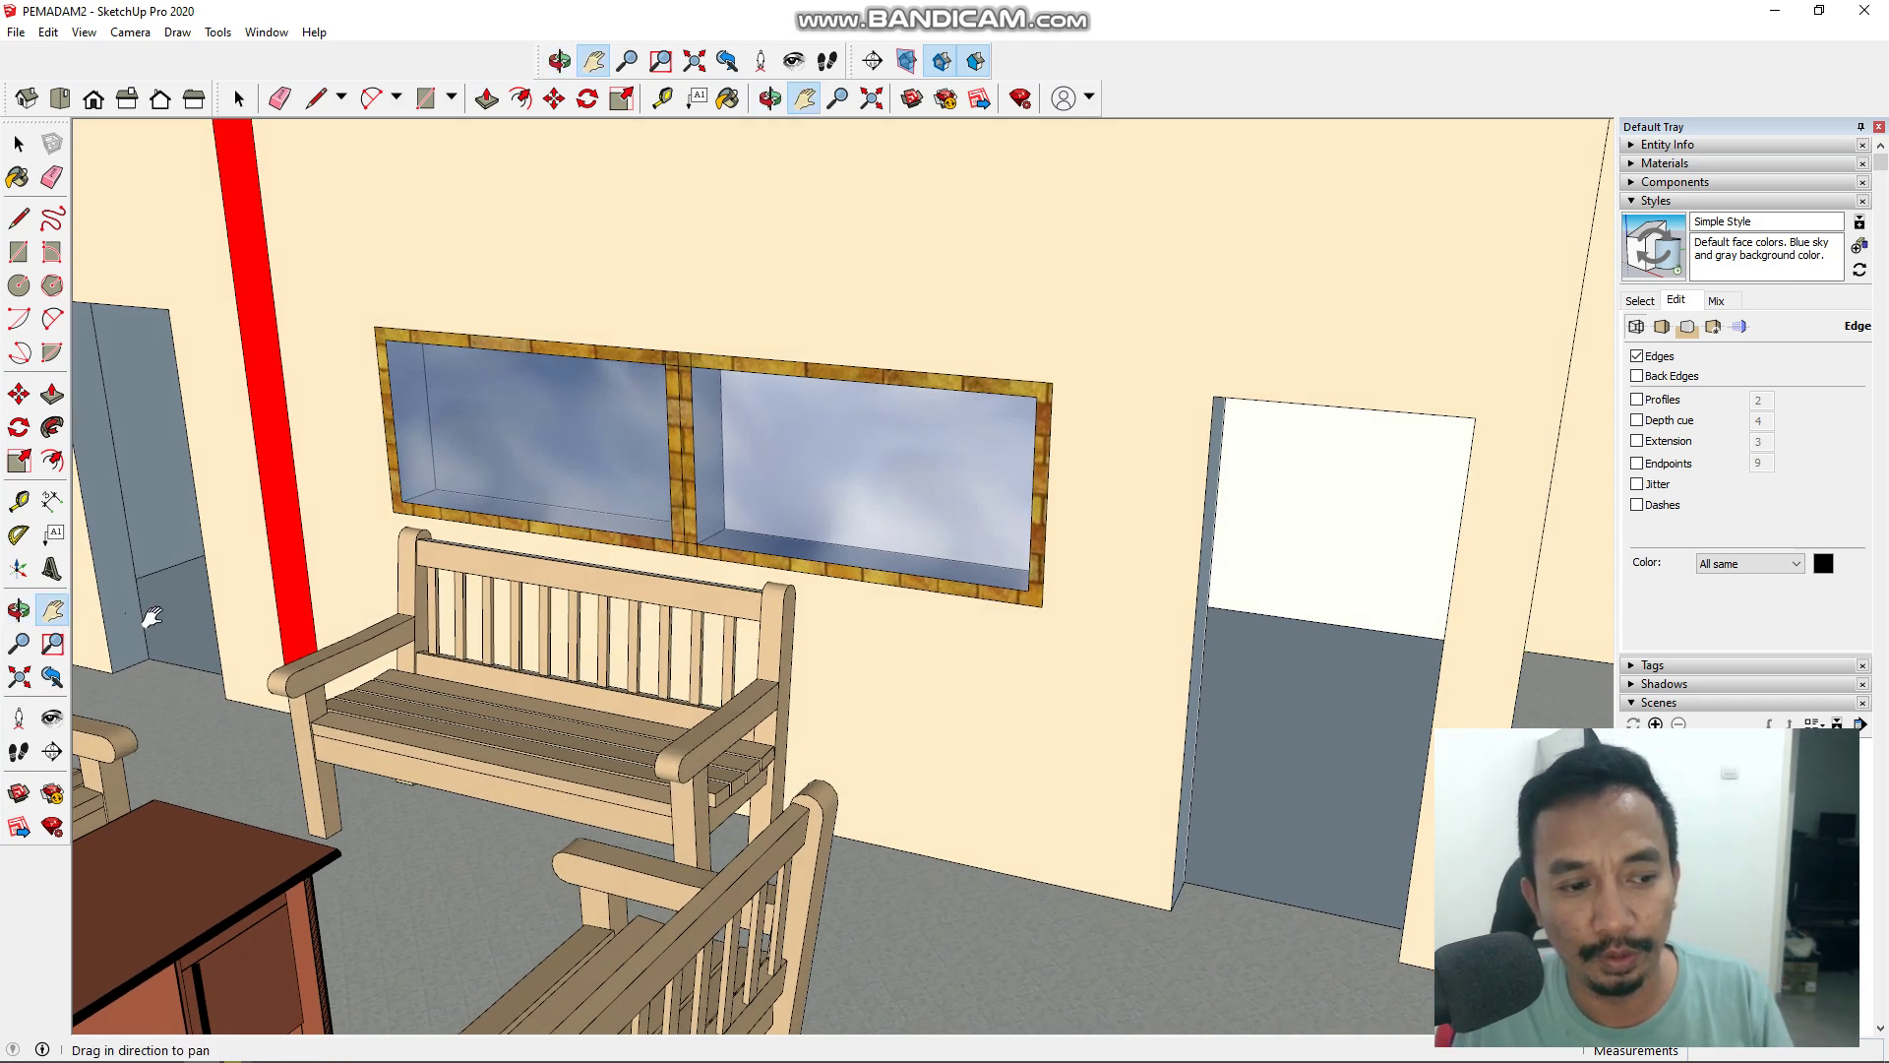
{"action": "left_click_drag", "start_coordinate": [143, 615], "coordinate": [443, 682]}
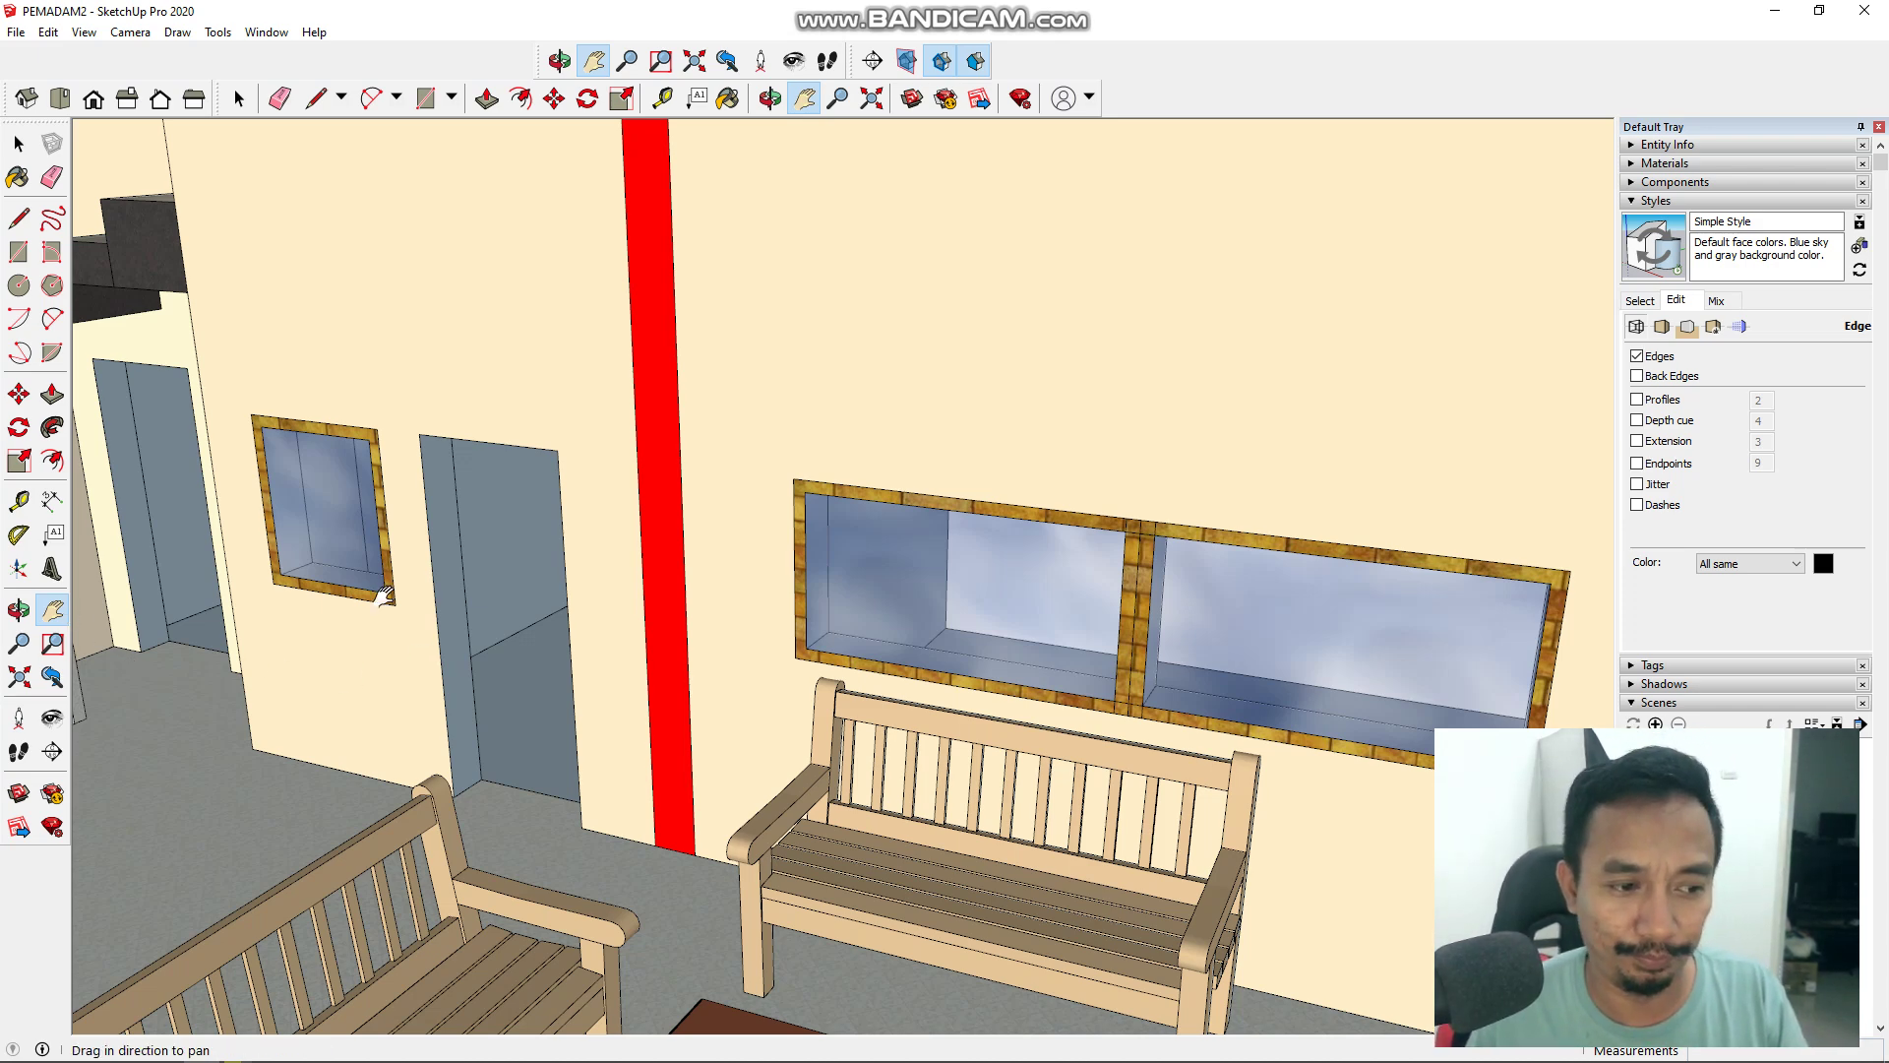
{"action": "left_click_drag", "start_coordinate": [1039, 598], "coordinate": [743, 532]}
{"action": "left_click_drag", "start_coordinate": [1203, 598], "coordinate": [1086, 593]}
{"action": "left_click_drag", "start_coordinate": [1341, 725], "coordinate": [1045, 640]}
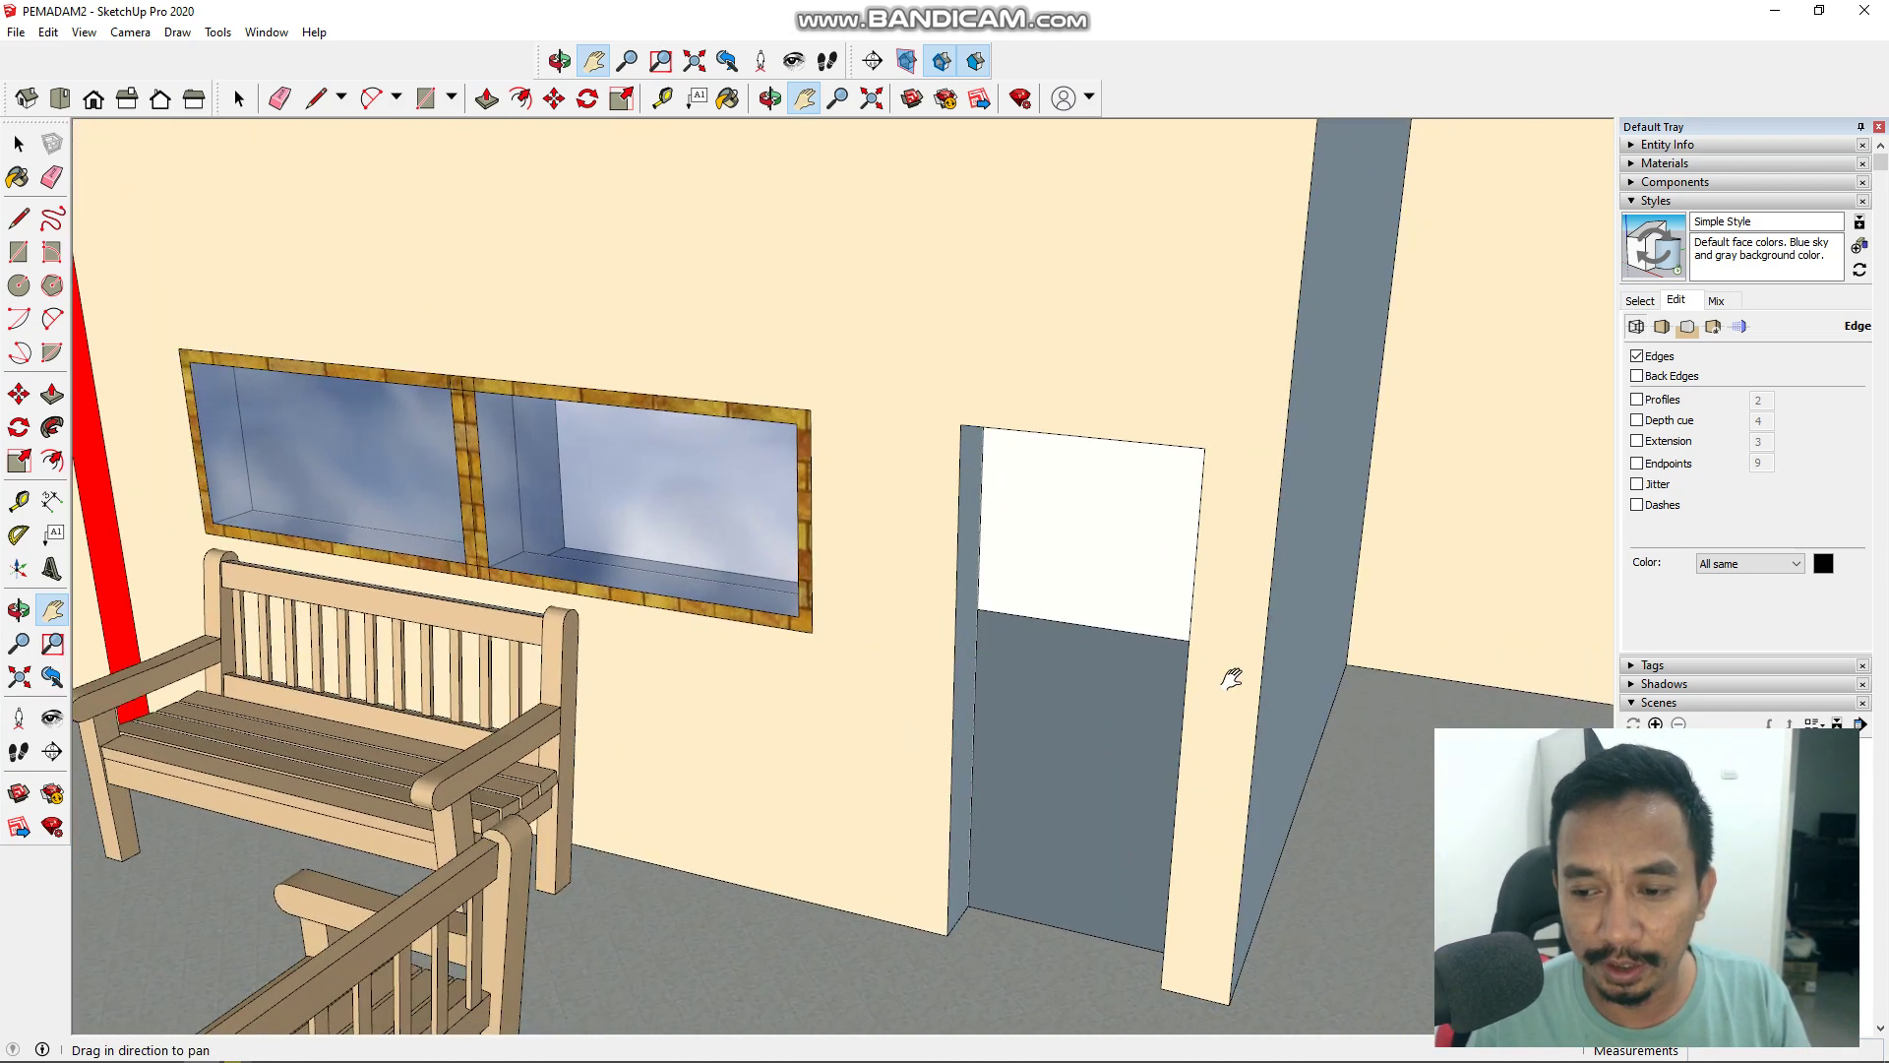
{"action": "left_click_drag", "start_coordinate": [1230, 678], "coordinate": [1131, 649]}
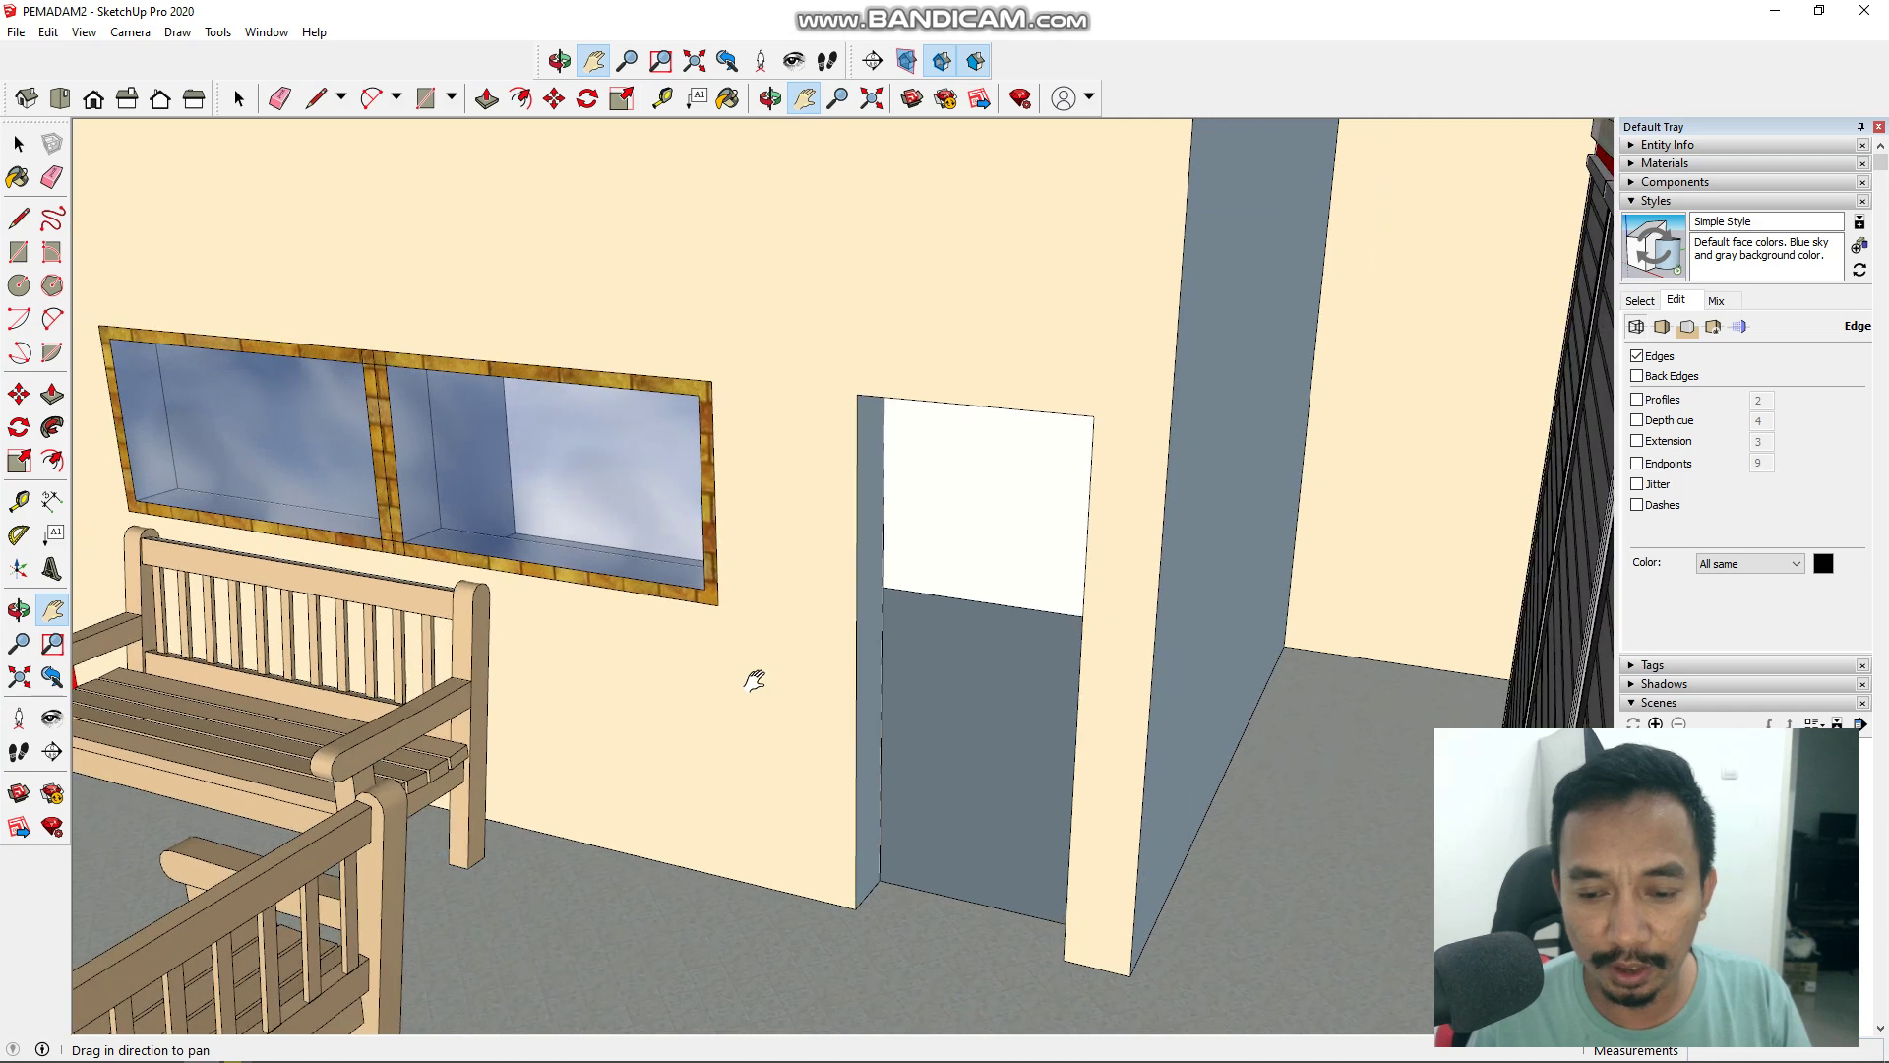
Step: Examine the doorway nearest the fire truck and the passage beside it from several angles
{"action": "left_click", "coordinate": [28, 618]}
{"action": "left_click_drag", "start_coordinate": [688, 662], "coordinate": [898, 700]}
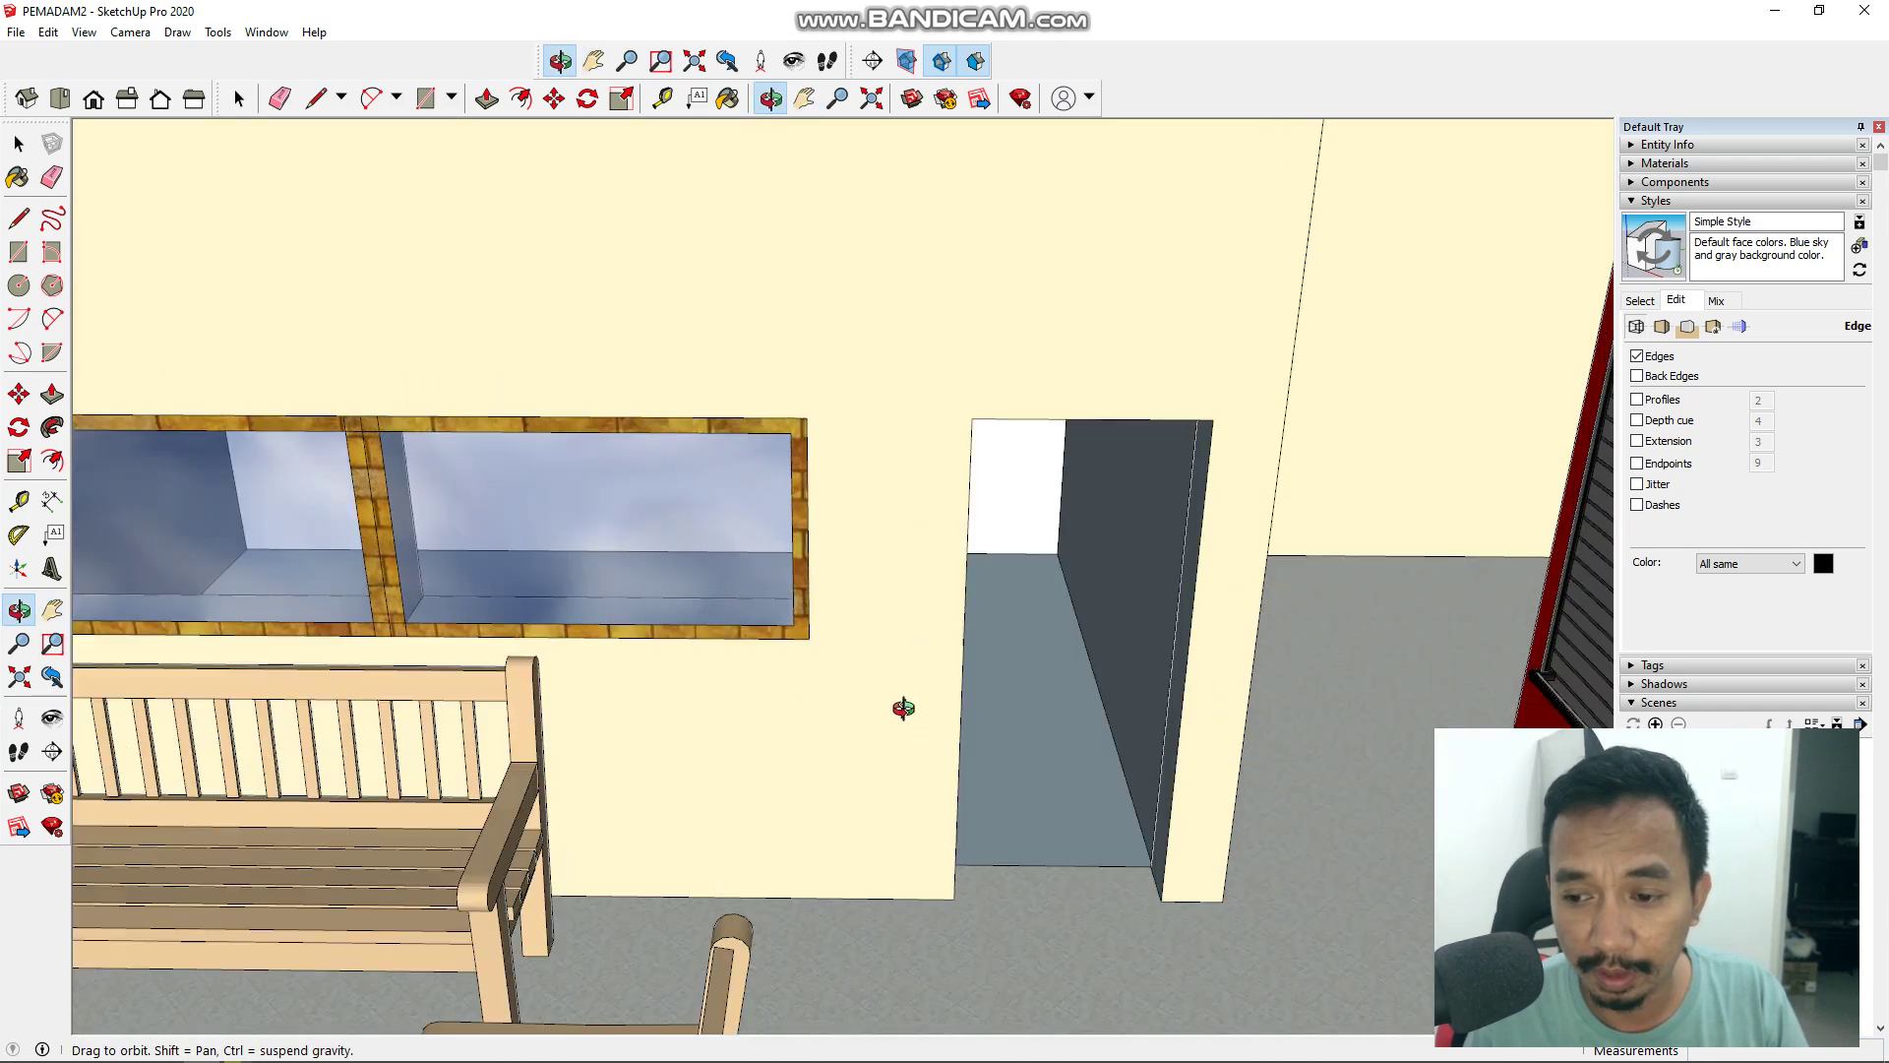
{"action": "left_click", "coordinate": [54, 611]}
{"action": "left_click_drag", "start_coordinate": [1050, 619], "coordinate": [935, 617]}
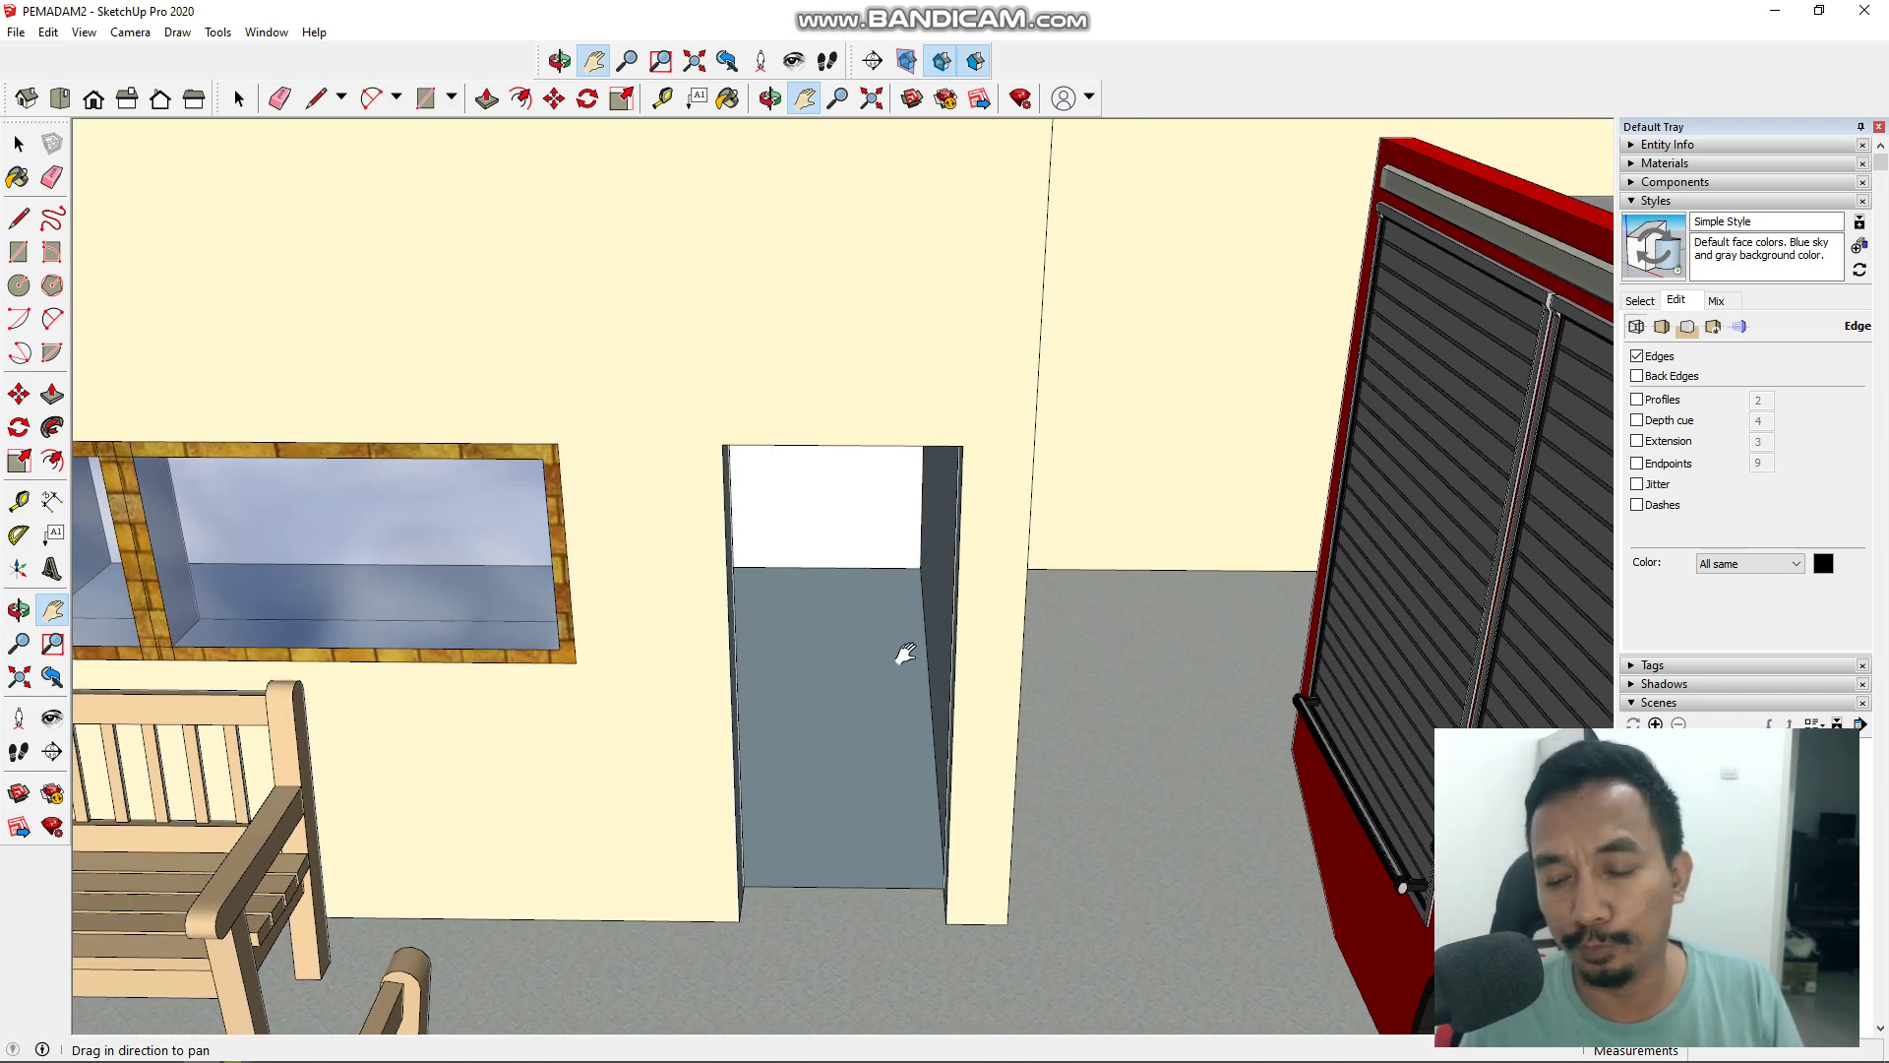
{"action": "left_click_drag", "start_coordinate": [1181, 572], "coordinate": [1136, 610]}
{"action": "left_click", "coordinate": [18, 610]}
{"action": "left_click_drag", "start_coordinate": [734, 557], "coordinate": [824, 604]}
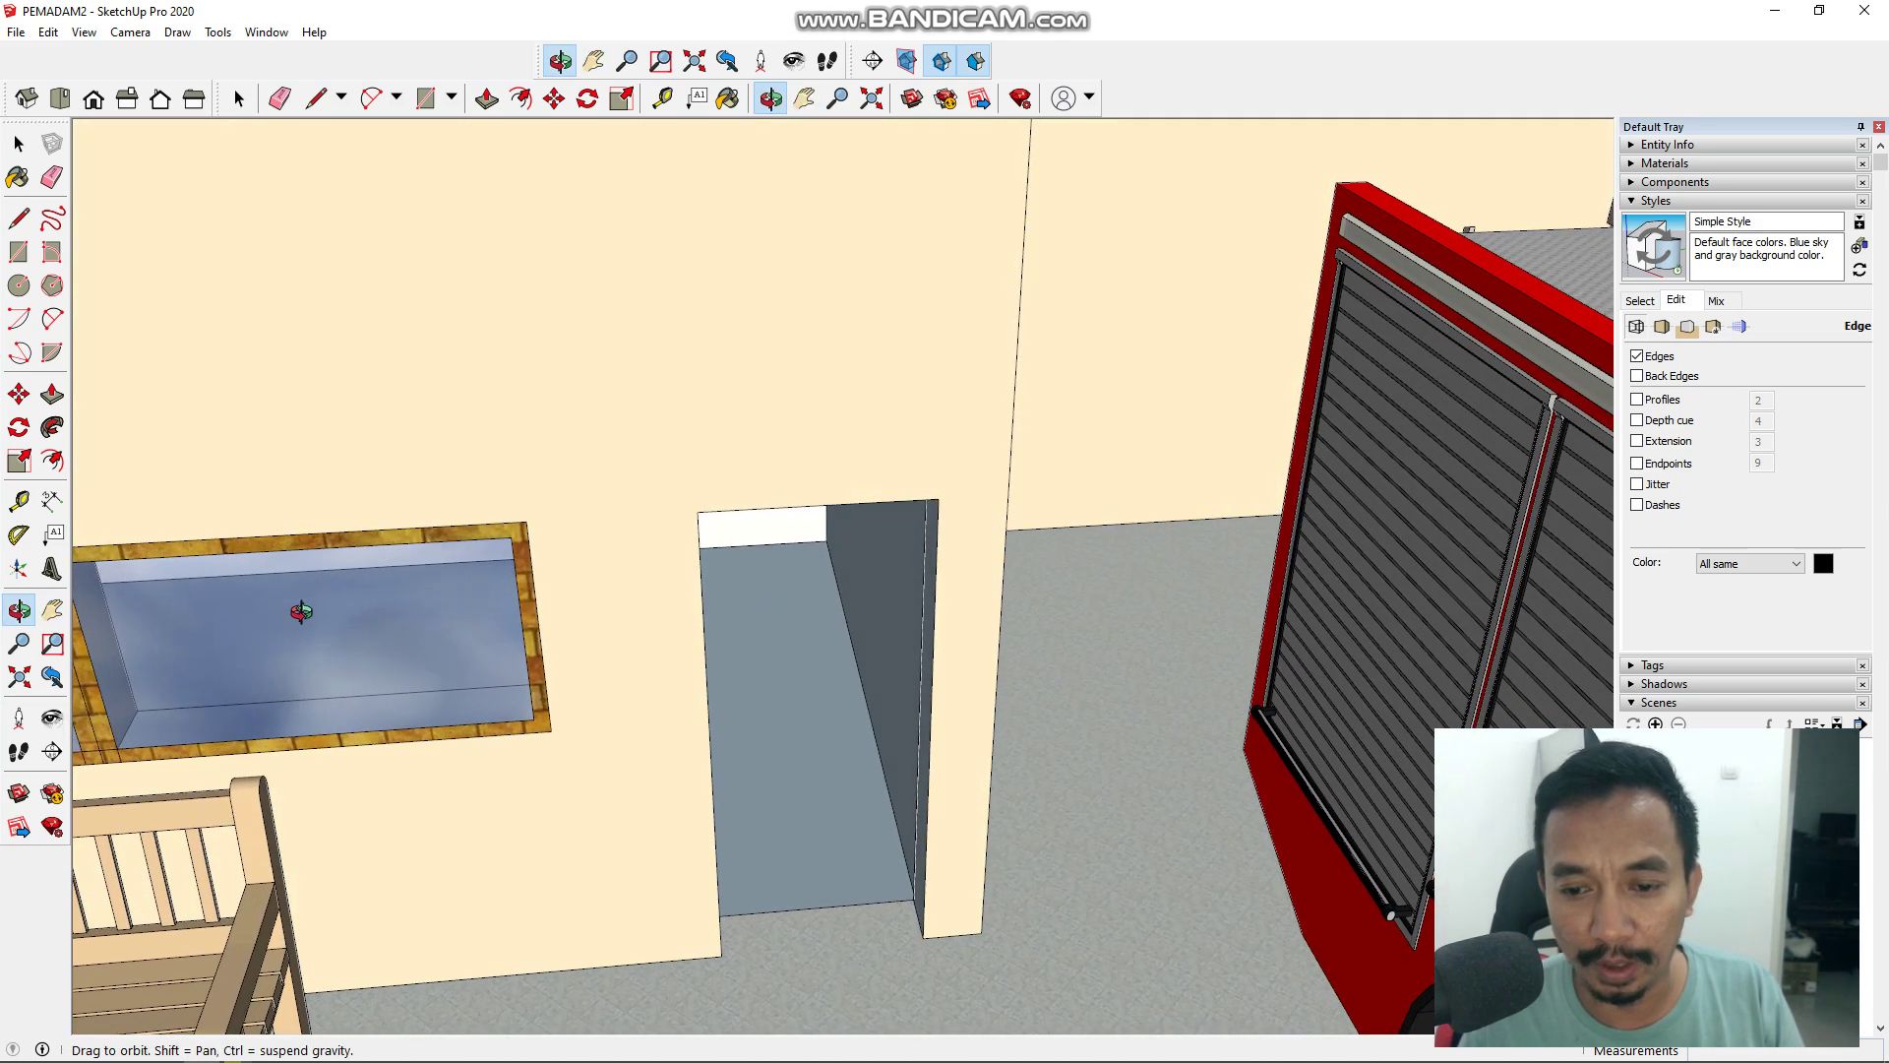
{"action": "left_click", "coordinate": [52, 610]}
{"action": "left_click_drag", "start_coordinate": [655, 752], "coordinate": [875, 704]}
Step: Back out past the bench seating area and view the fire station's ground floor in the standard front view
{"action": "scroll", "coordinate": [875, 704], "scroll_direction": "down", "scroll_amount": 6}
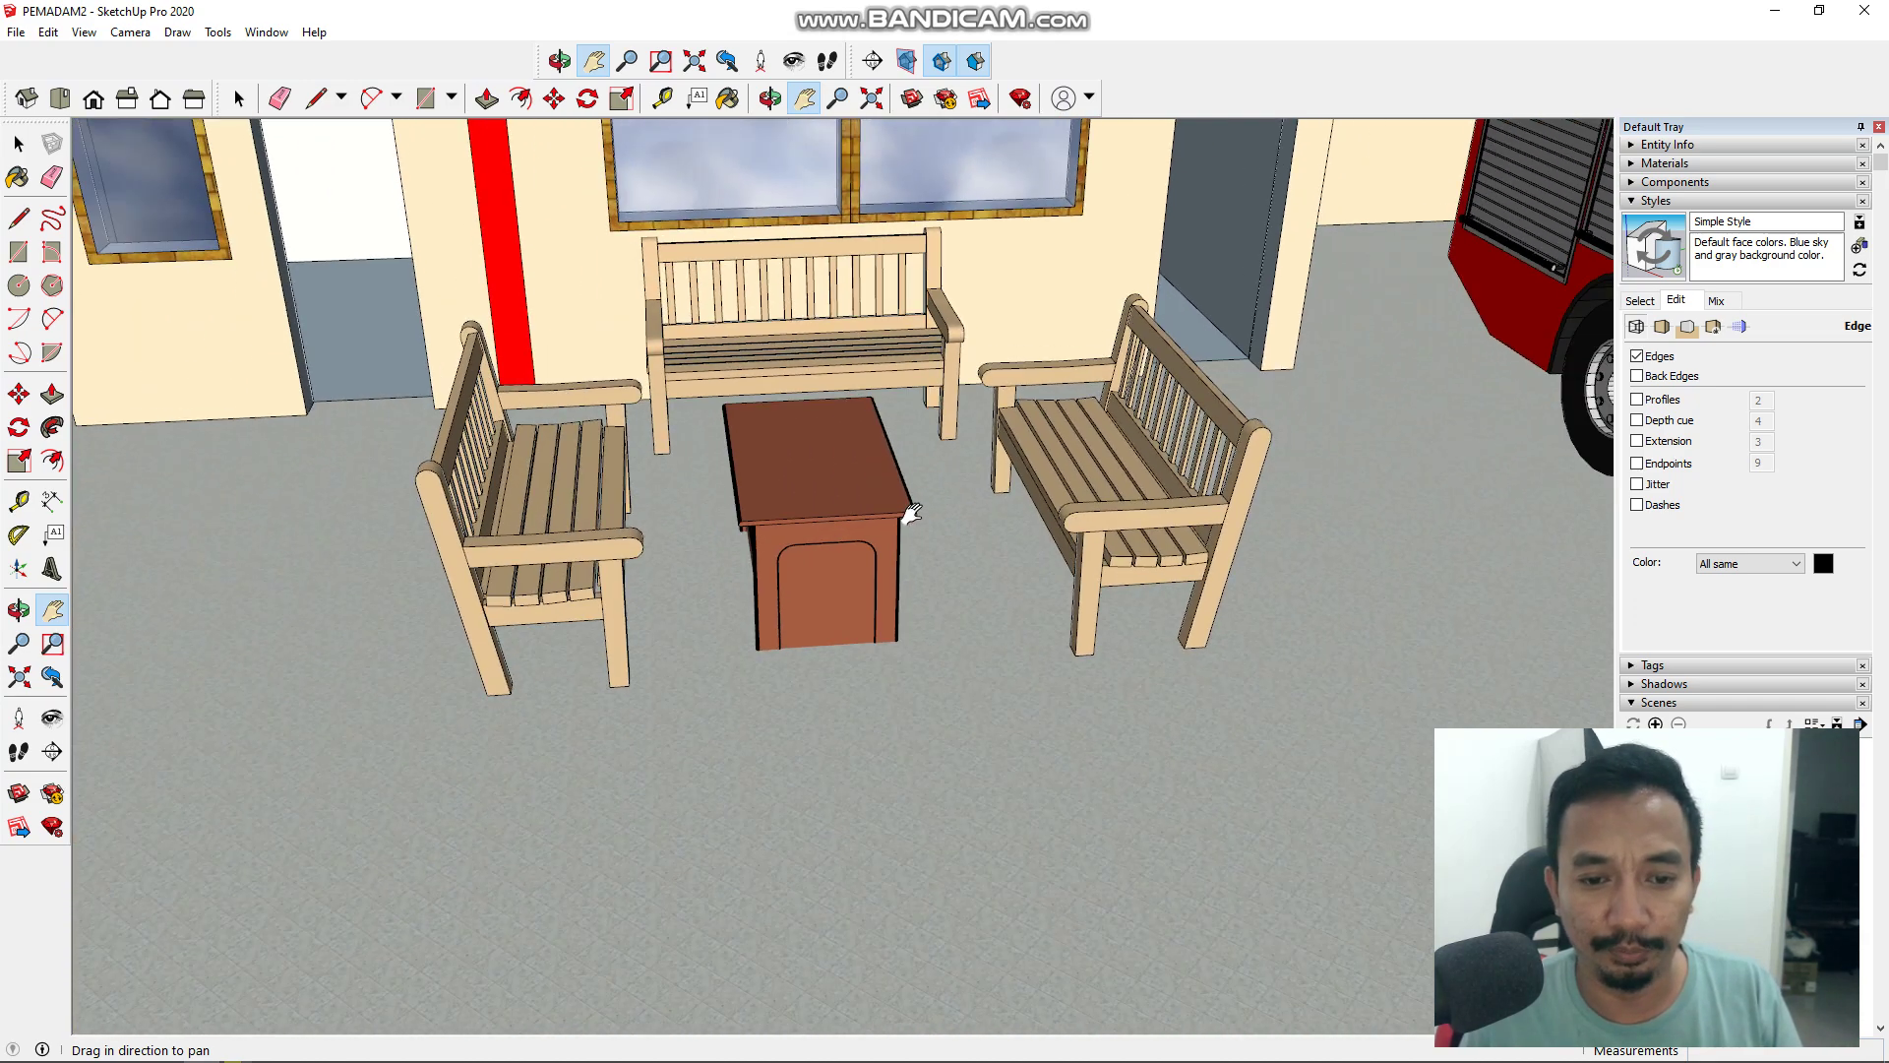
{"action": "scroll", "coordinate": [904, 531], "scroll_direction": "down", "scroll_amount": 8}
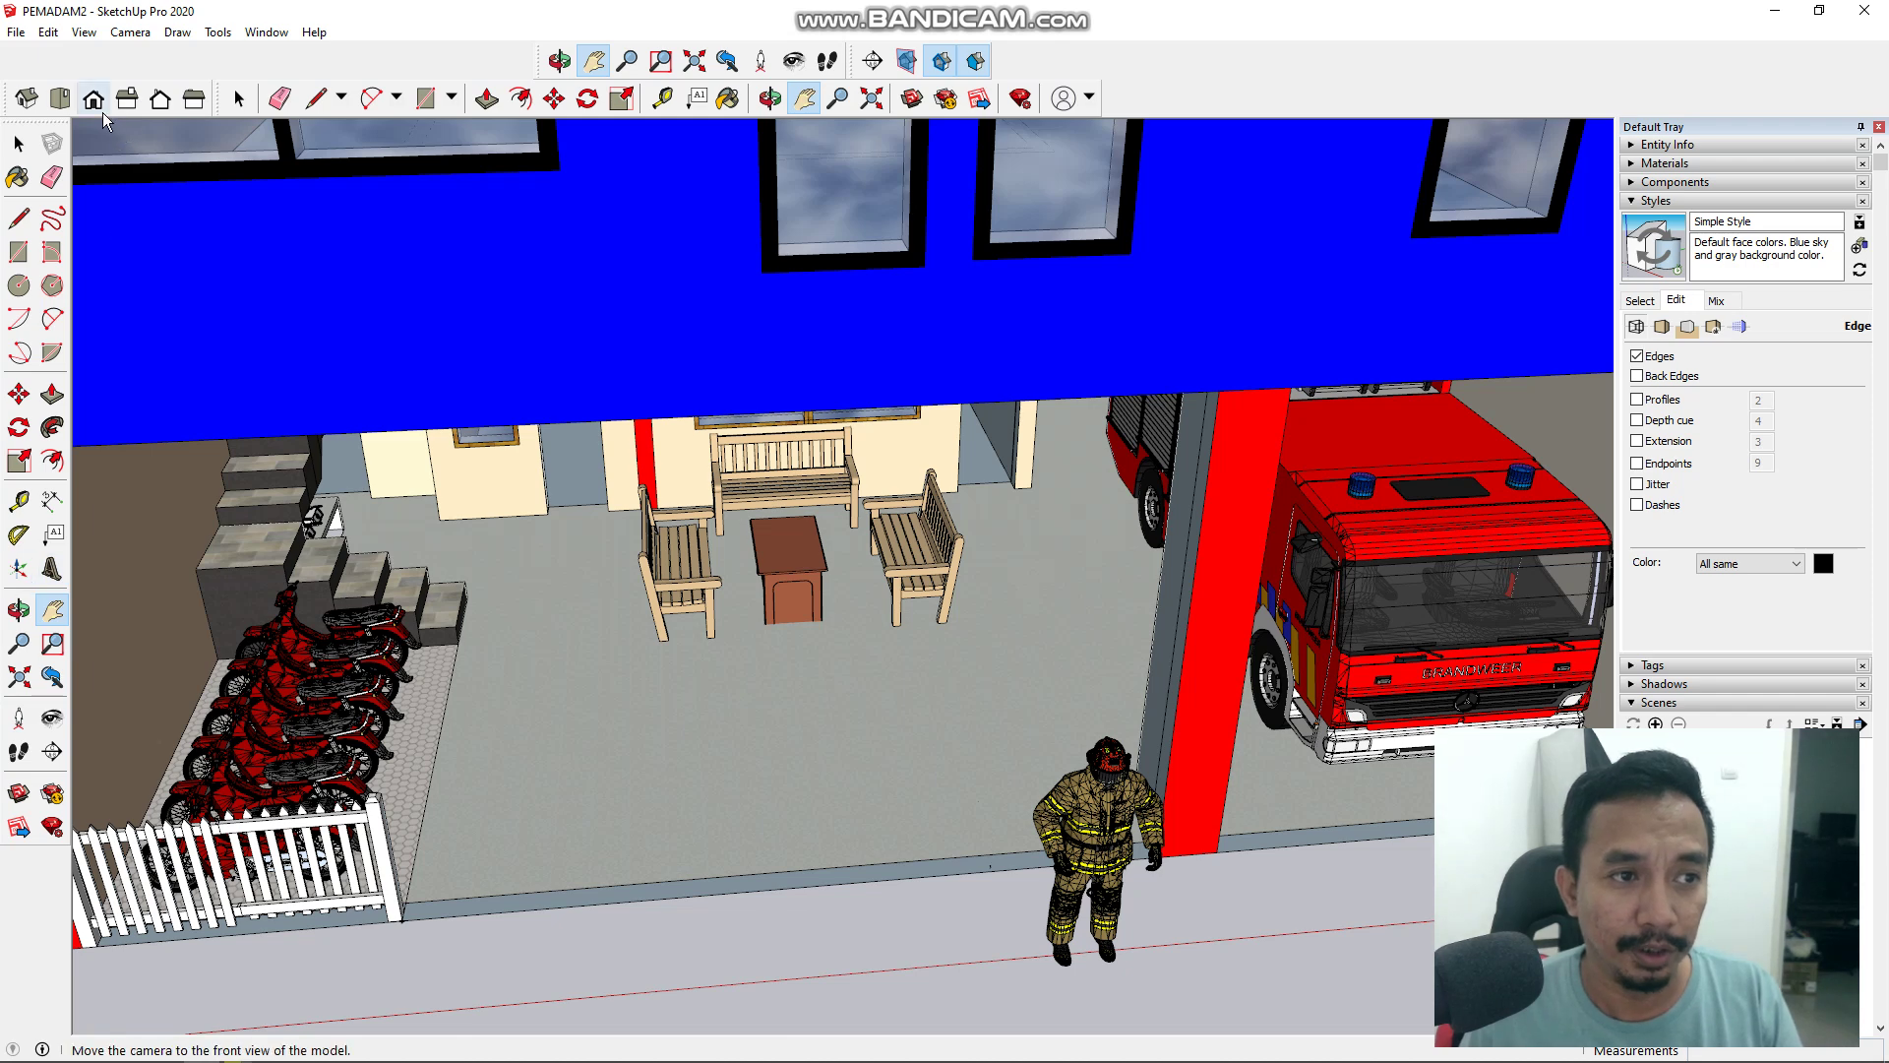
{"action": "left_click", "coordinate": [96, 101]}
{"action": "scroll", "coordinate": [381, 416], "scroll_direction": "down", "scroll_amount": 5}
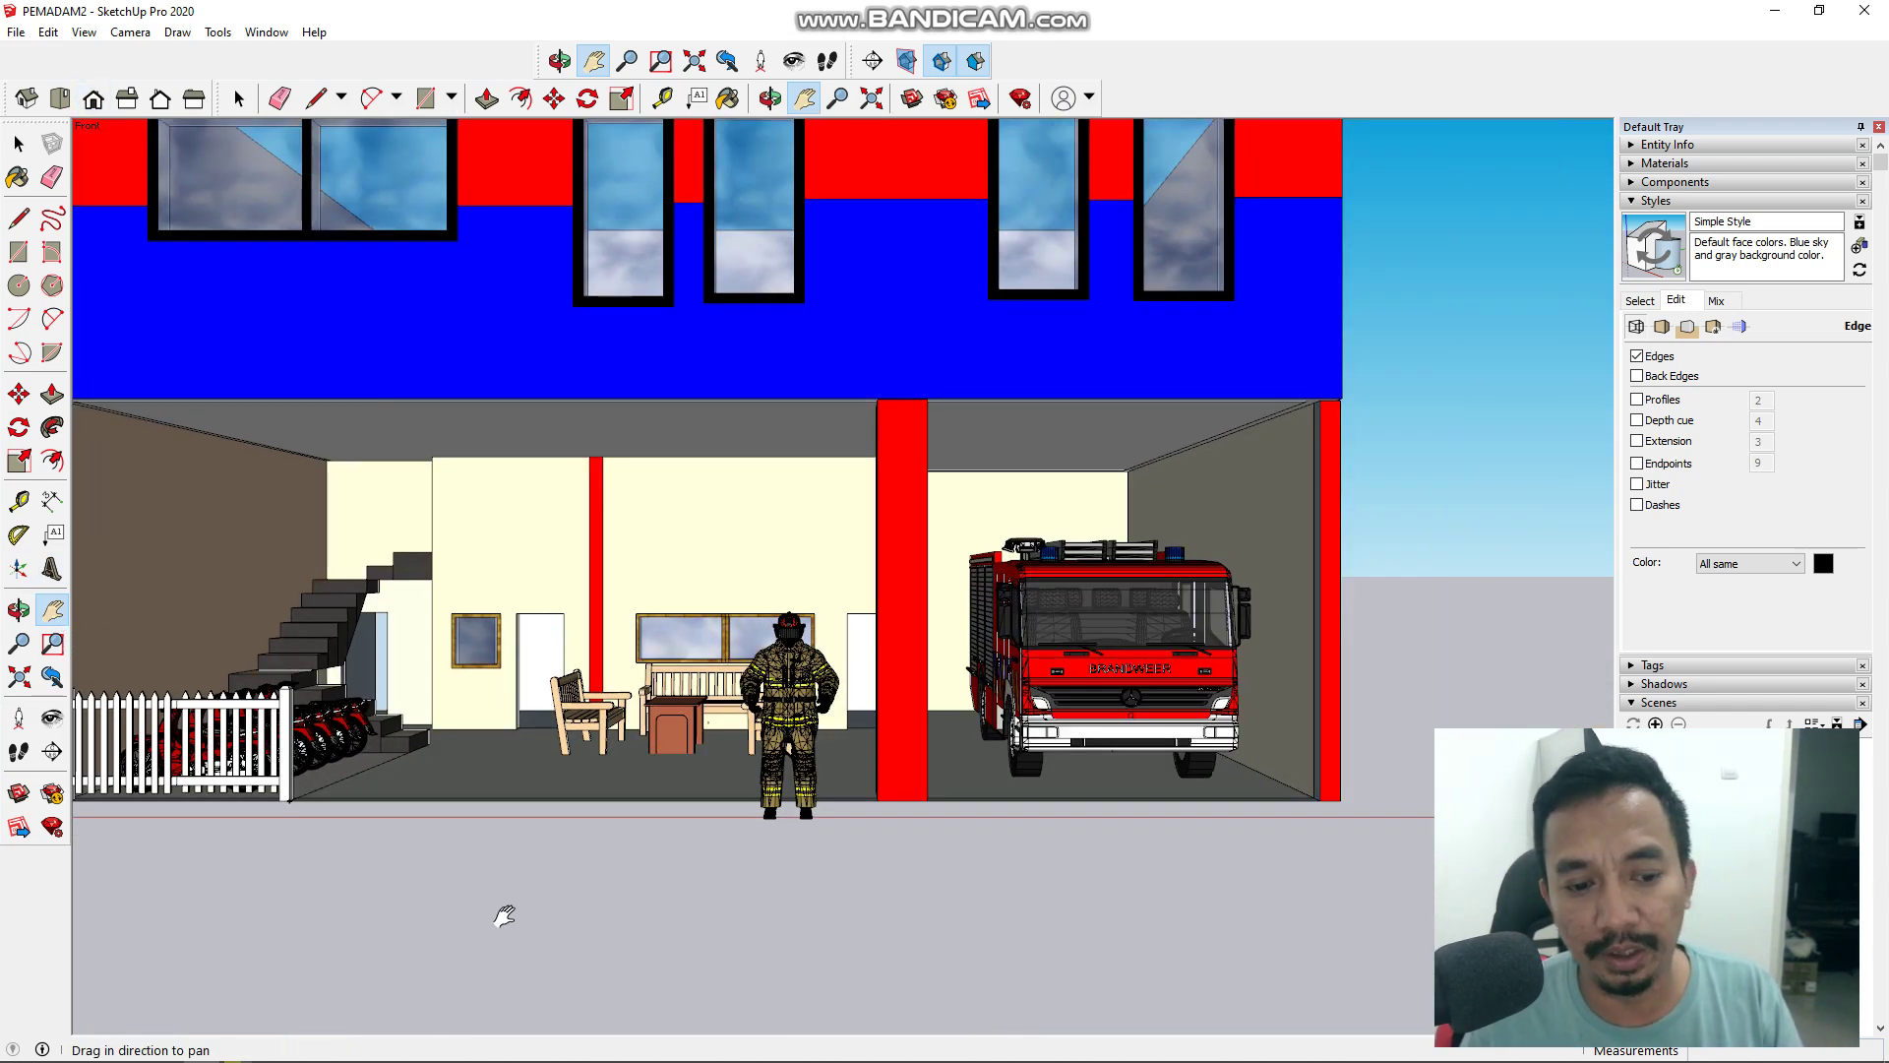
{"action": "left_click_drag", "start_coordinate": [534, 942], "coordinate": [609, 991]}
{"action": "left_click_drag", "start_coordinate": [511, 827], "coordinate": [564, 879]}
Step: Check the building in the standard top view and return to the front view of the whole facade
{"action": "left_click", "coordinate": [59, 98]}
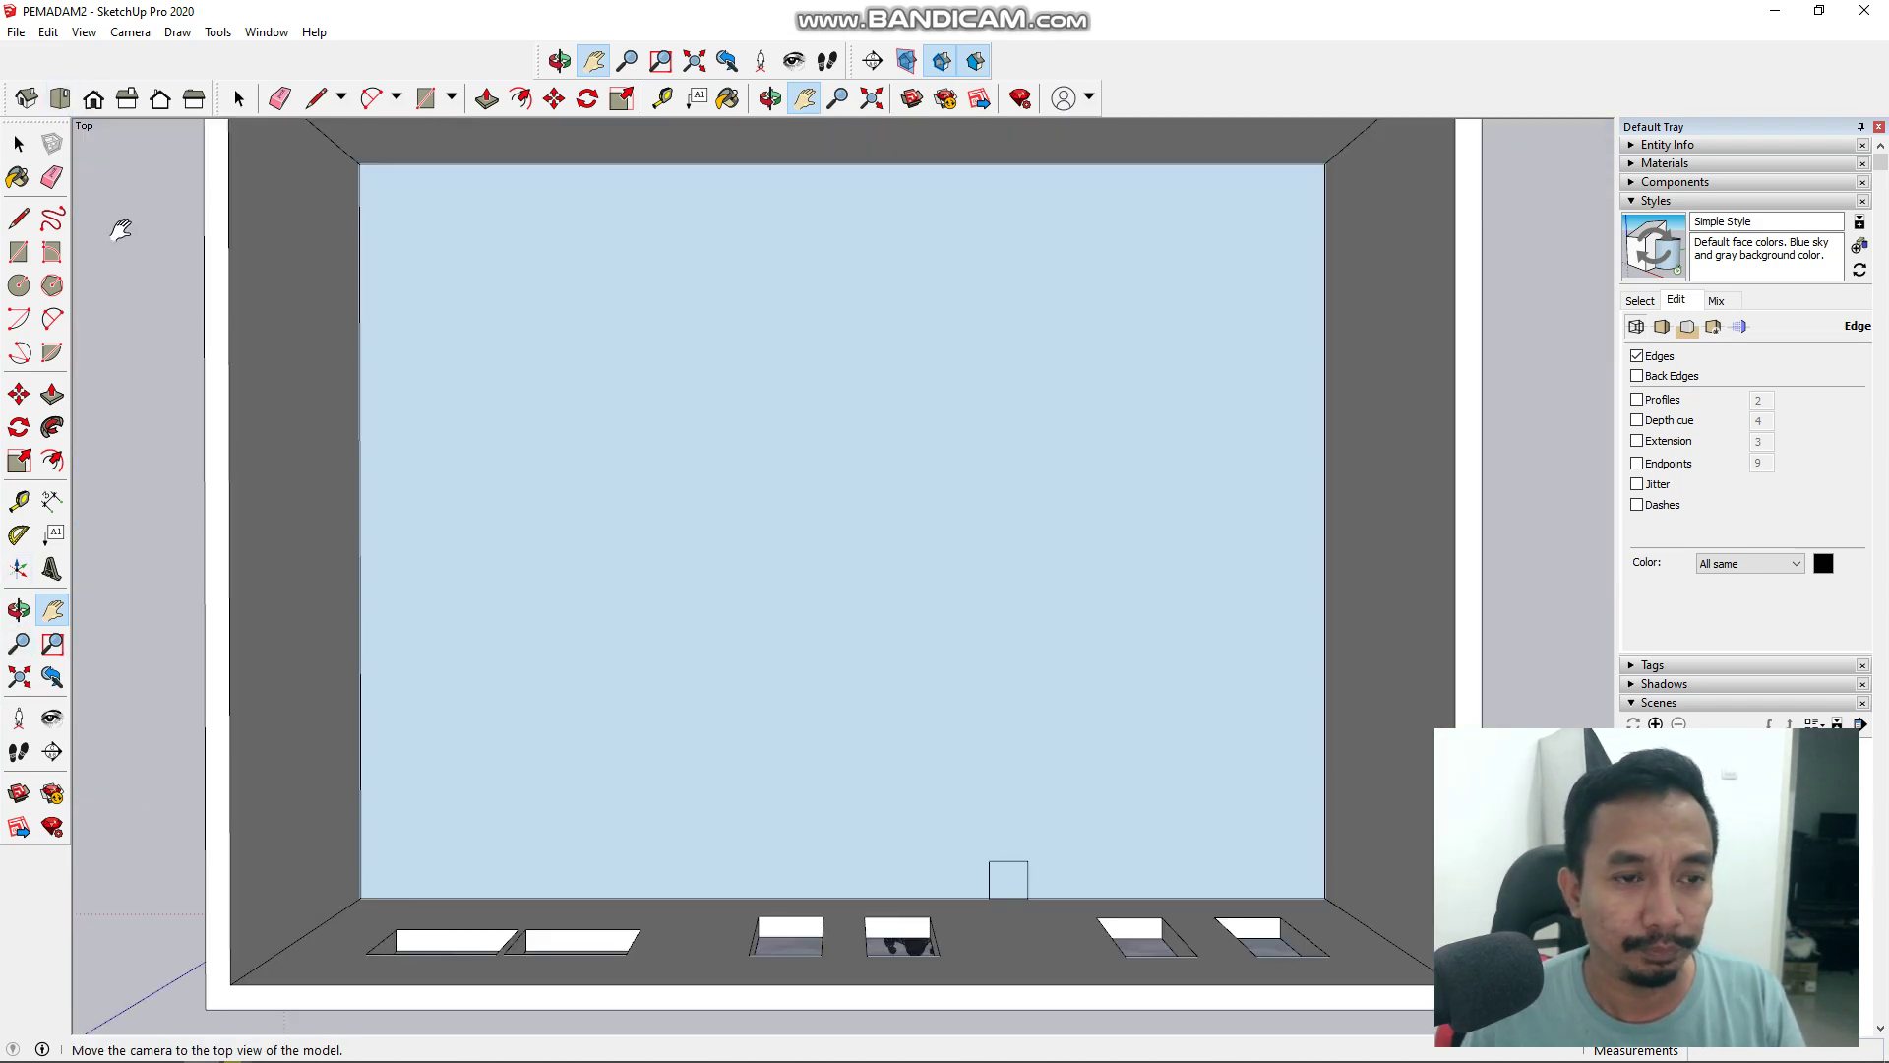
{"action": "scroll", "coordinate": [227, 475], "scroll_direction": "down", "scroll_amount": 1}
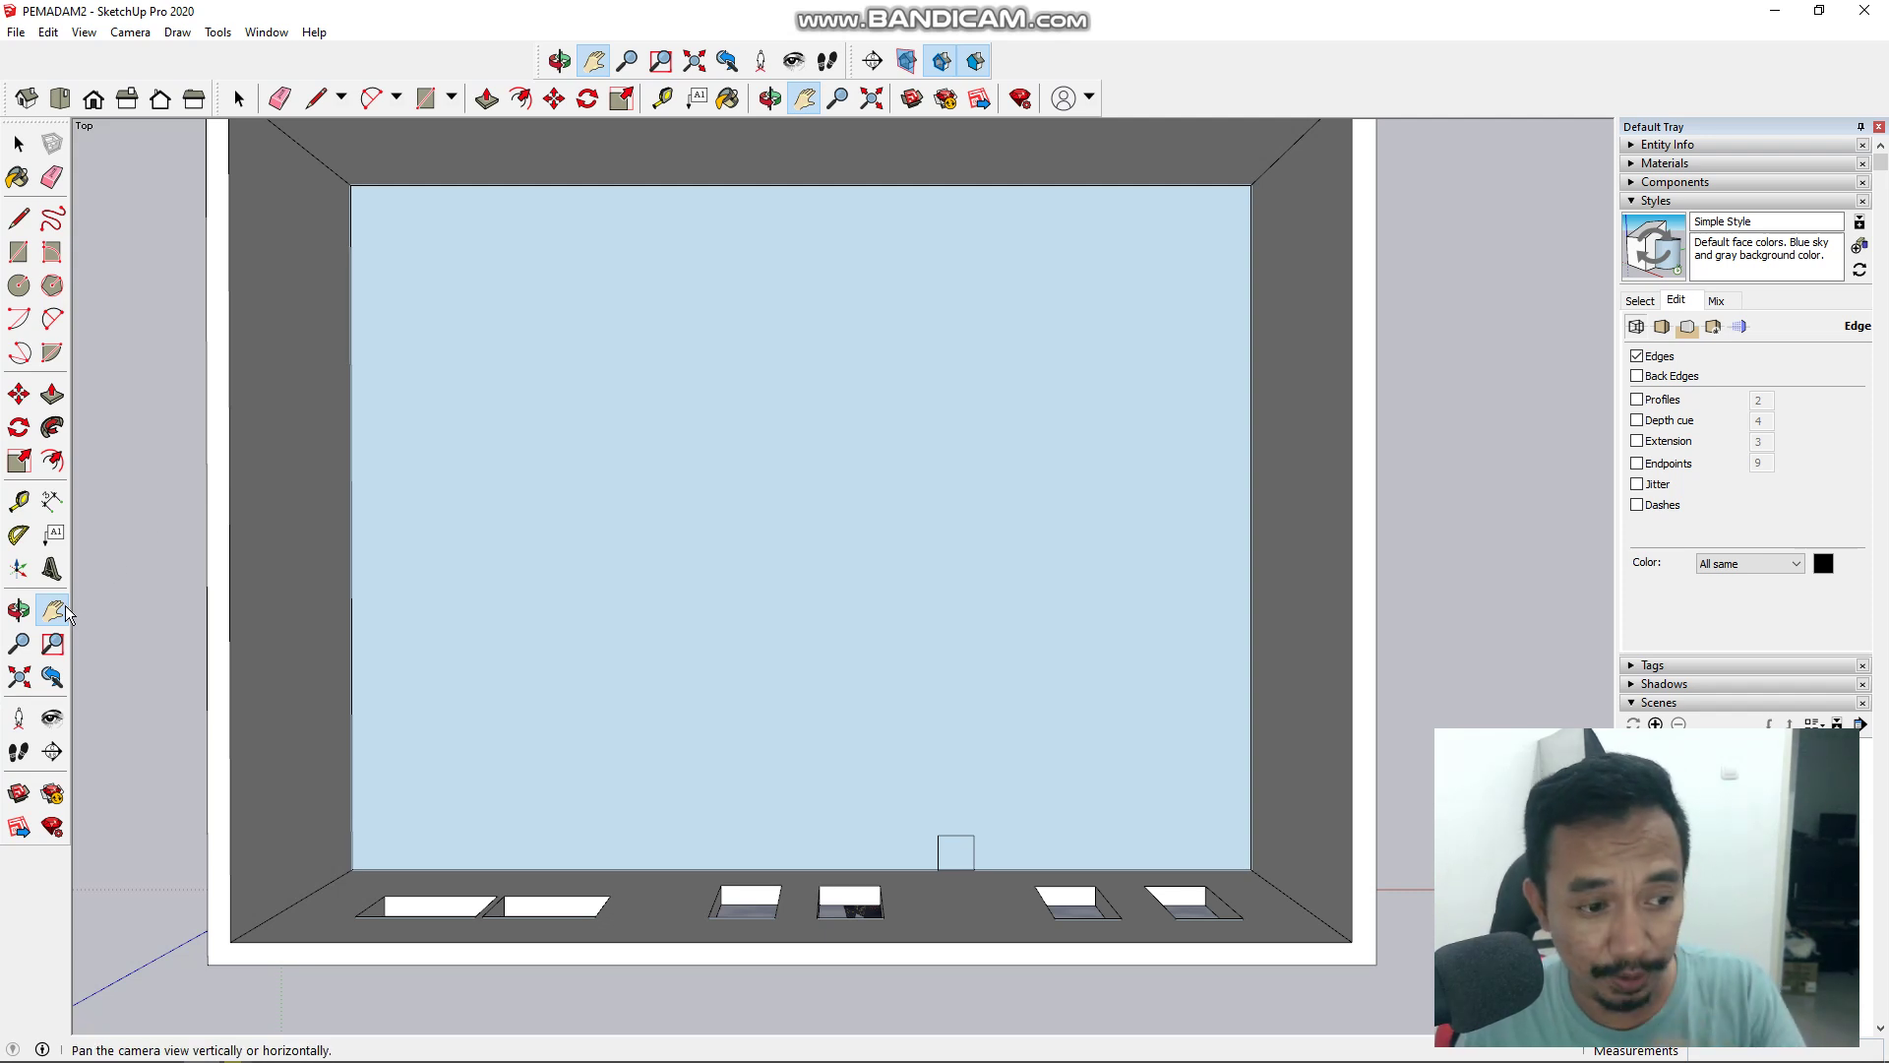
{"action": "left_click", "coordinate": [19, 610]}
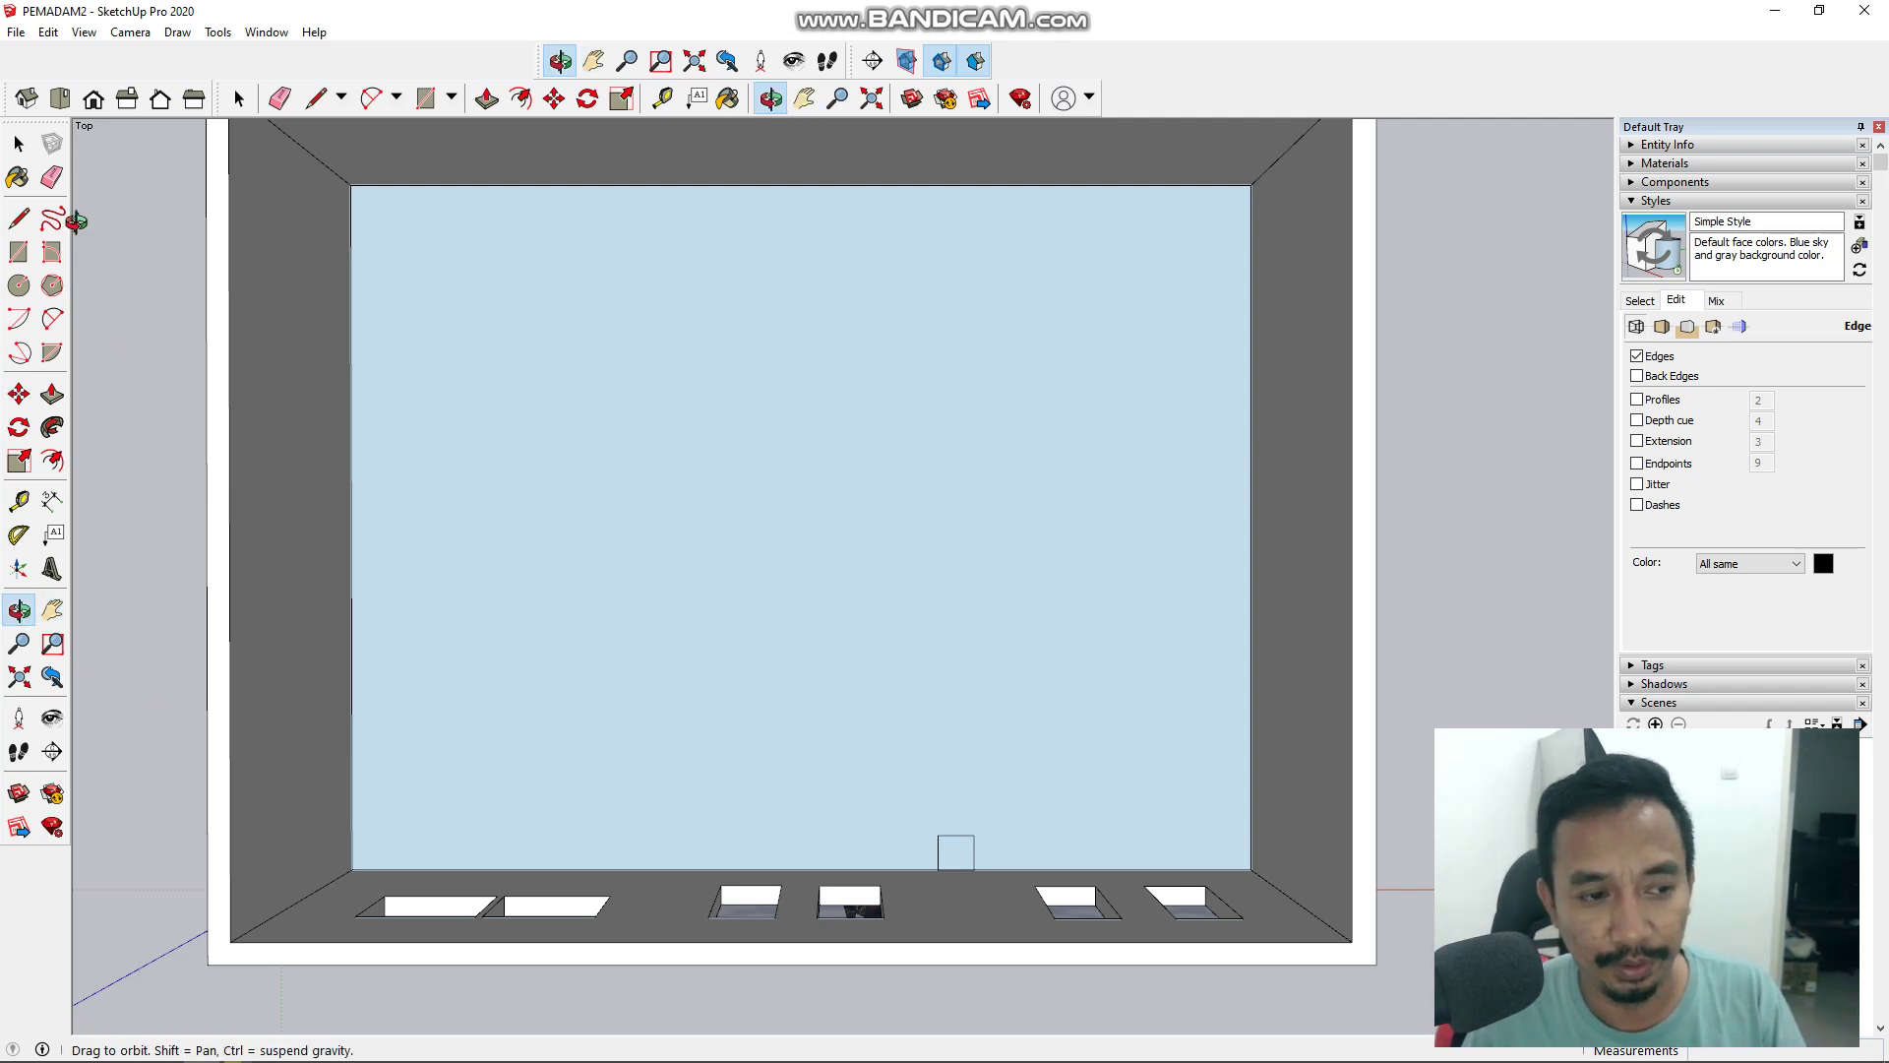
{"action": "left_click", "coordinate": [92, 102]}
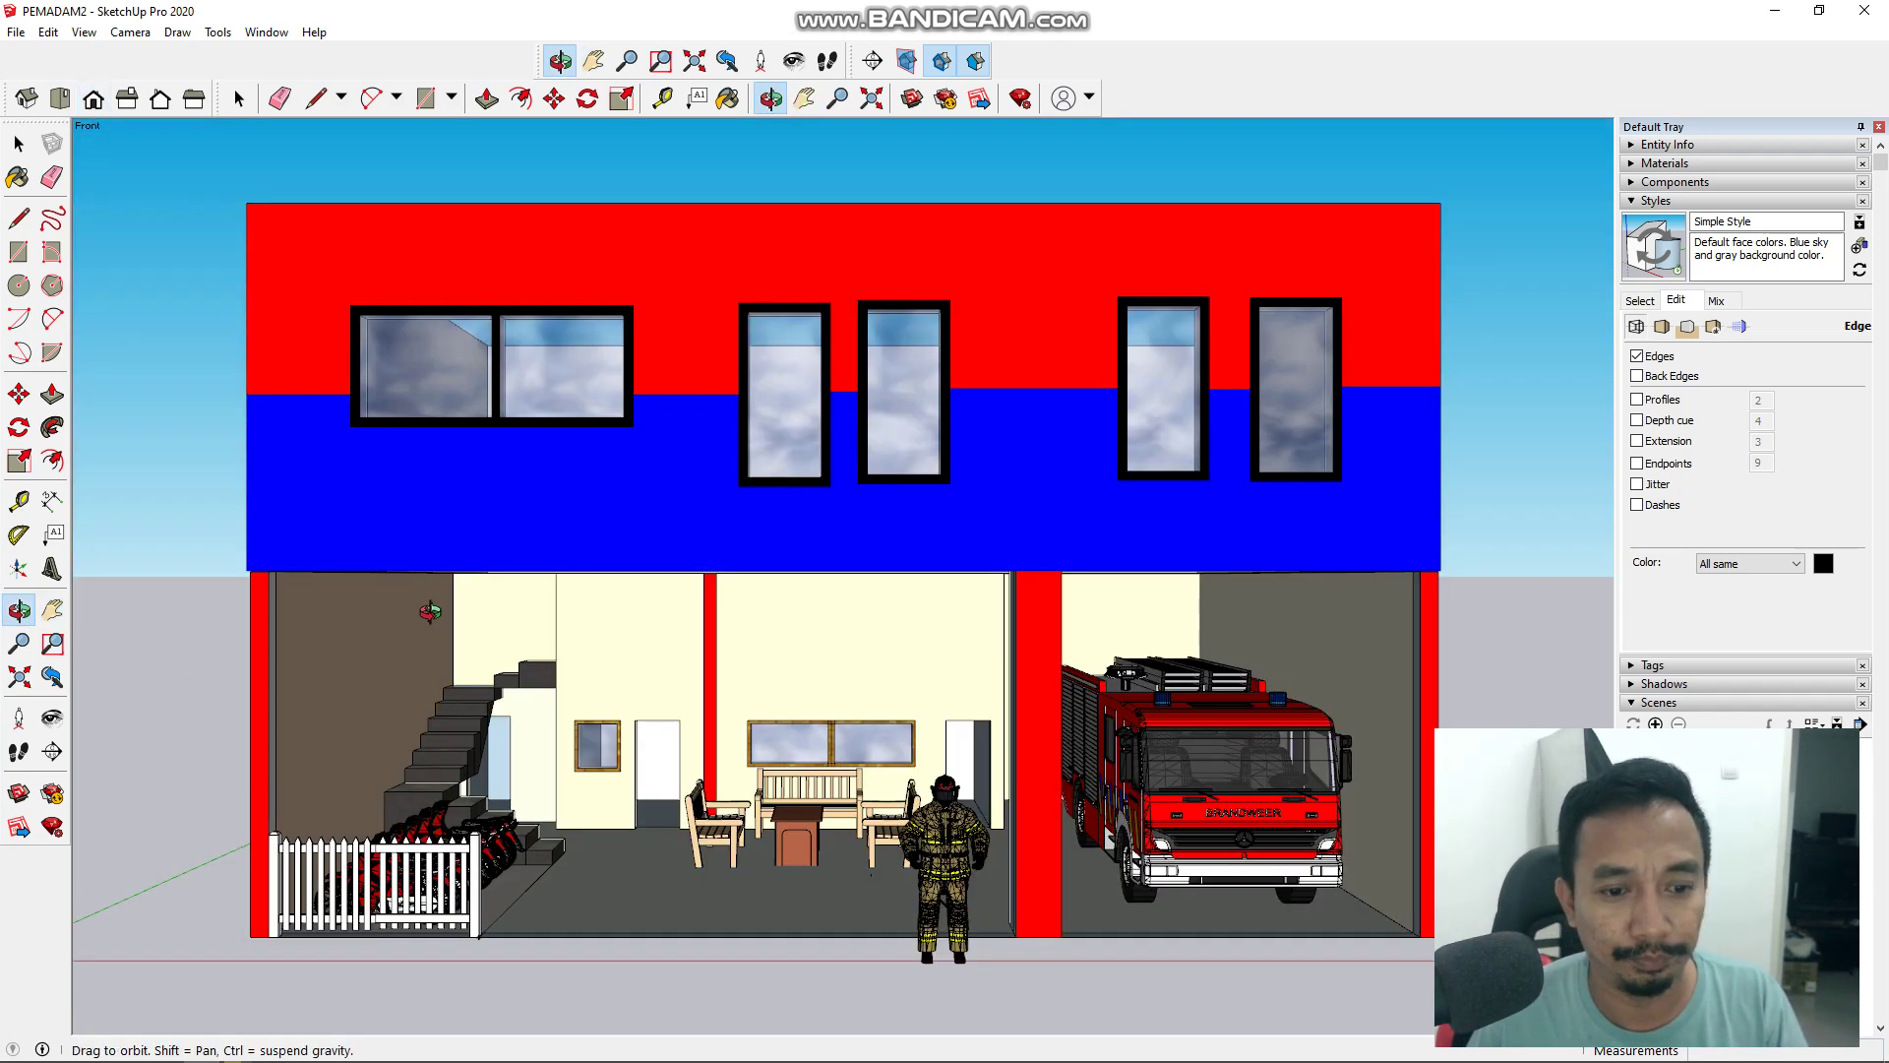
Step: Turn off edge display for the front view and frame the fire station's facade slightly closer
{"action": "left_click", "coordinate": [1637, 356]}
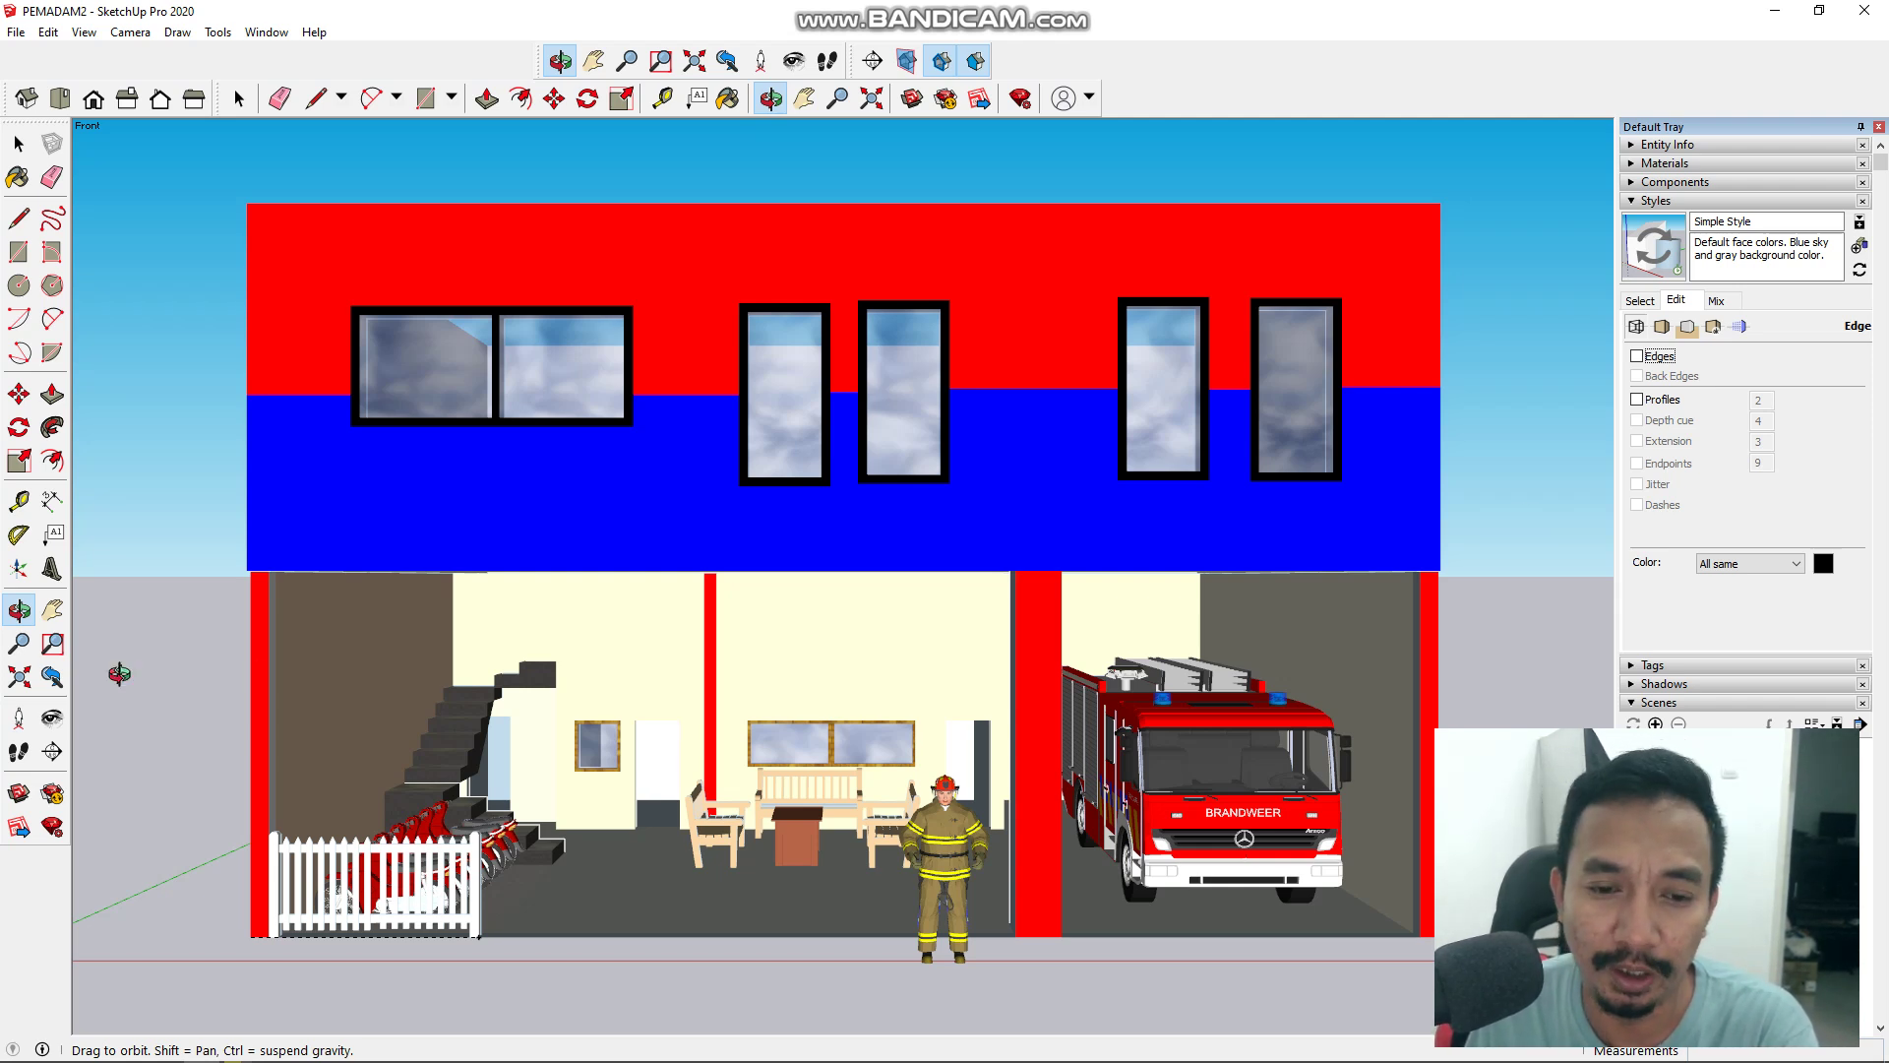
{"action": "left_click", "coordinate": [52, 610]}
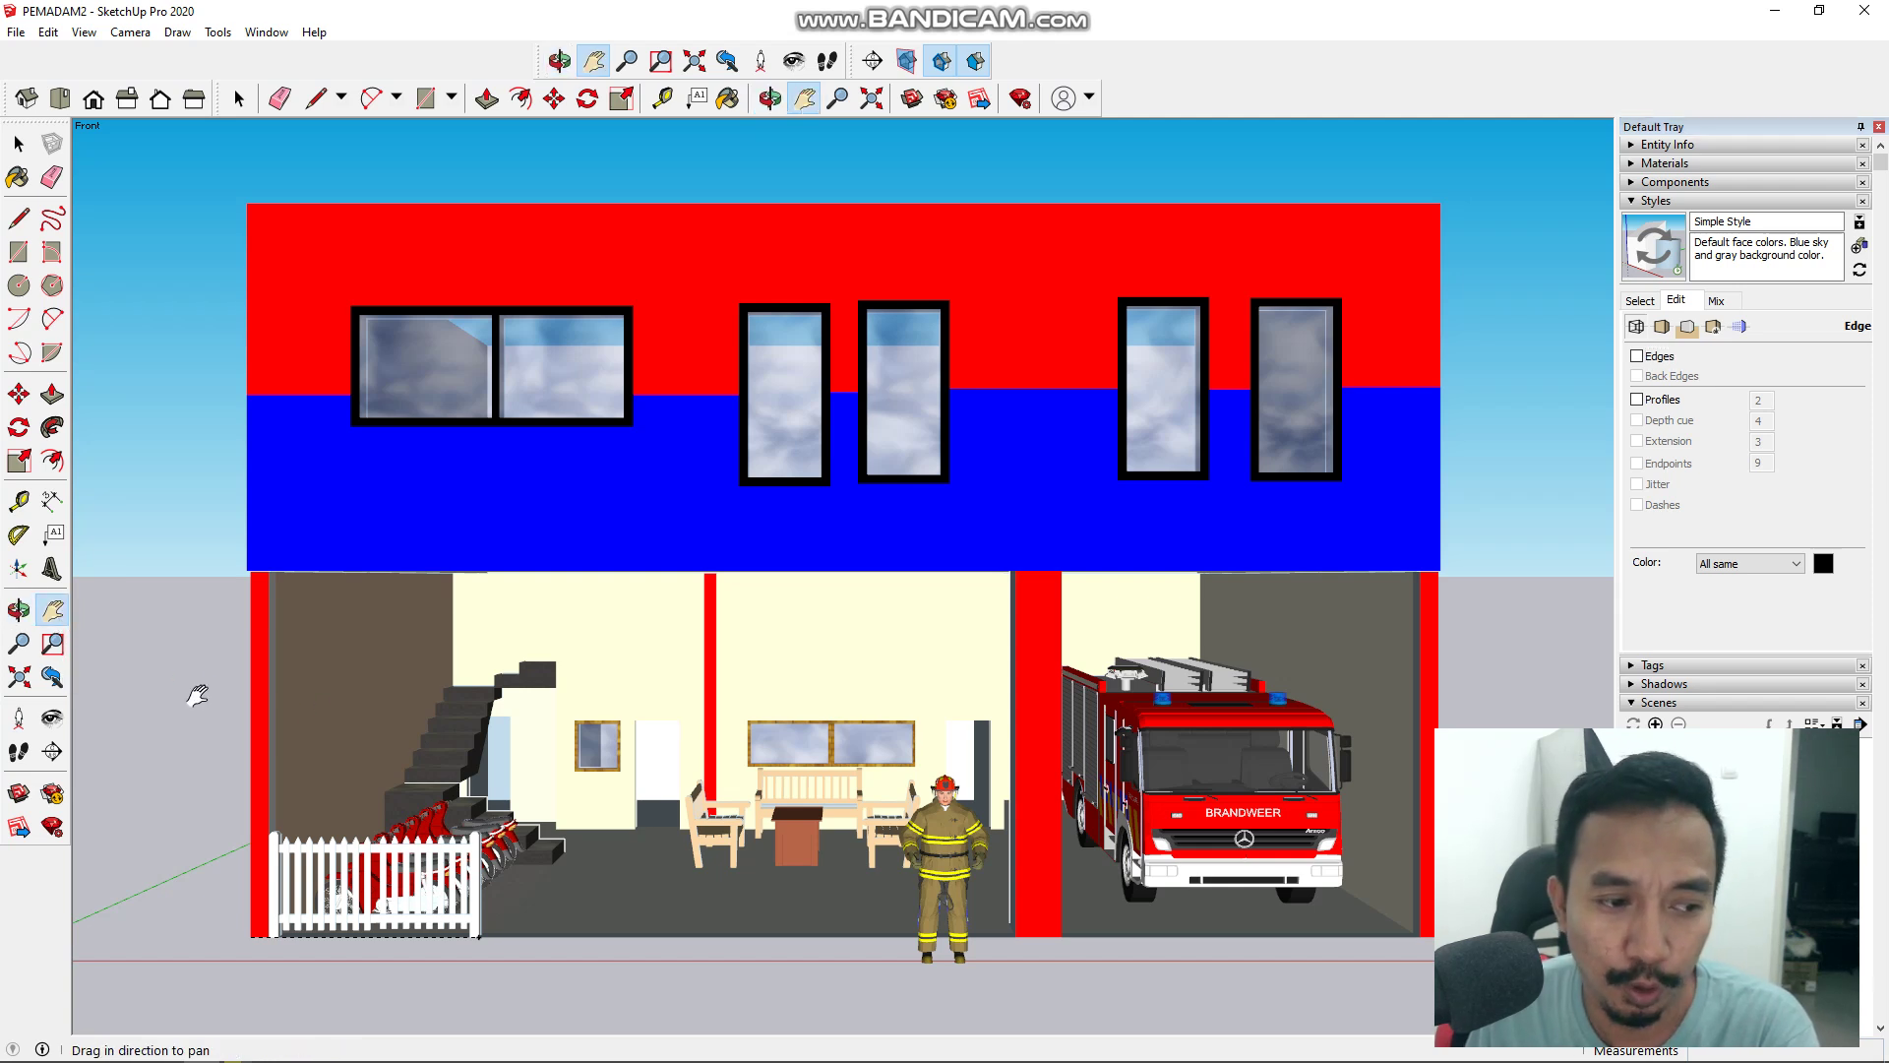
{"action": "left_click_drag", "start_coordinate": [192, 687], "coordinate": [213, 693]}
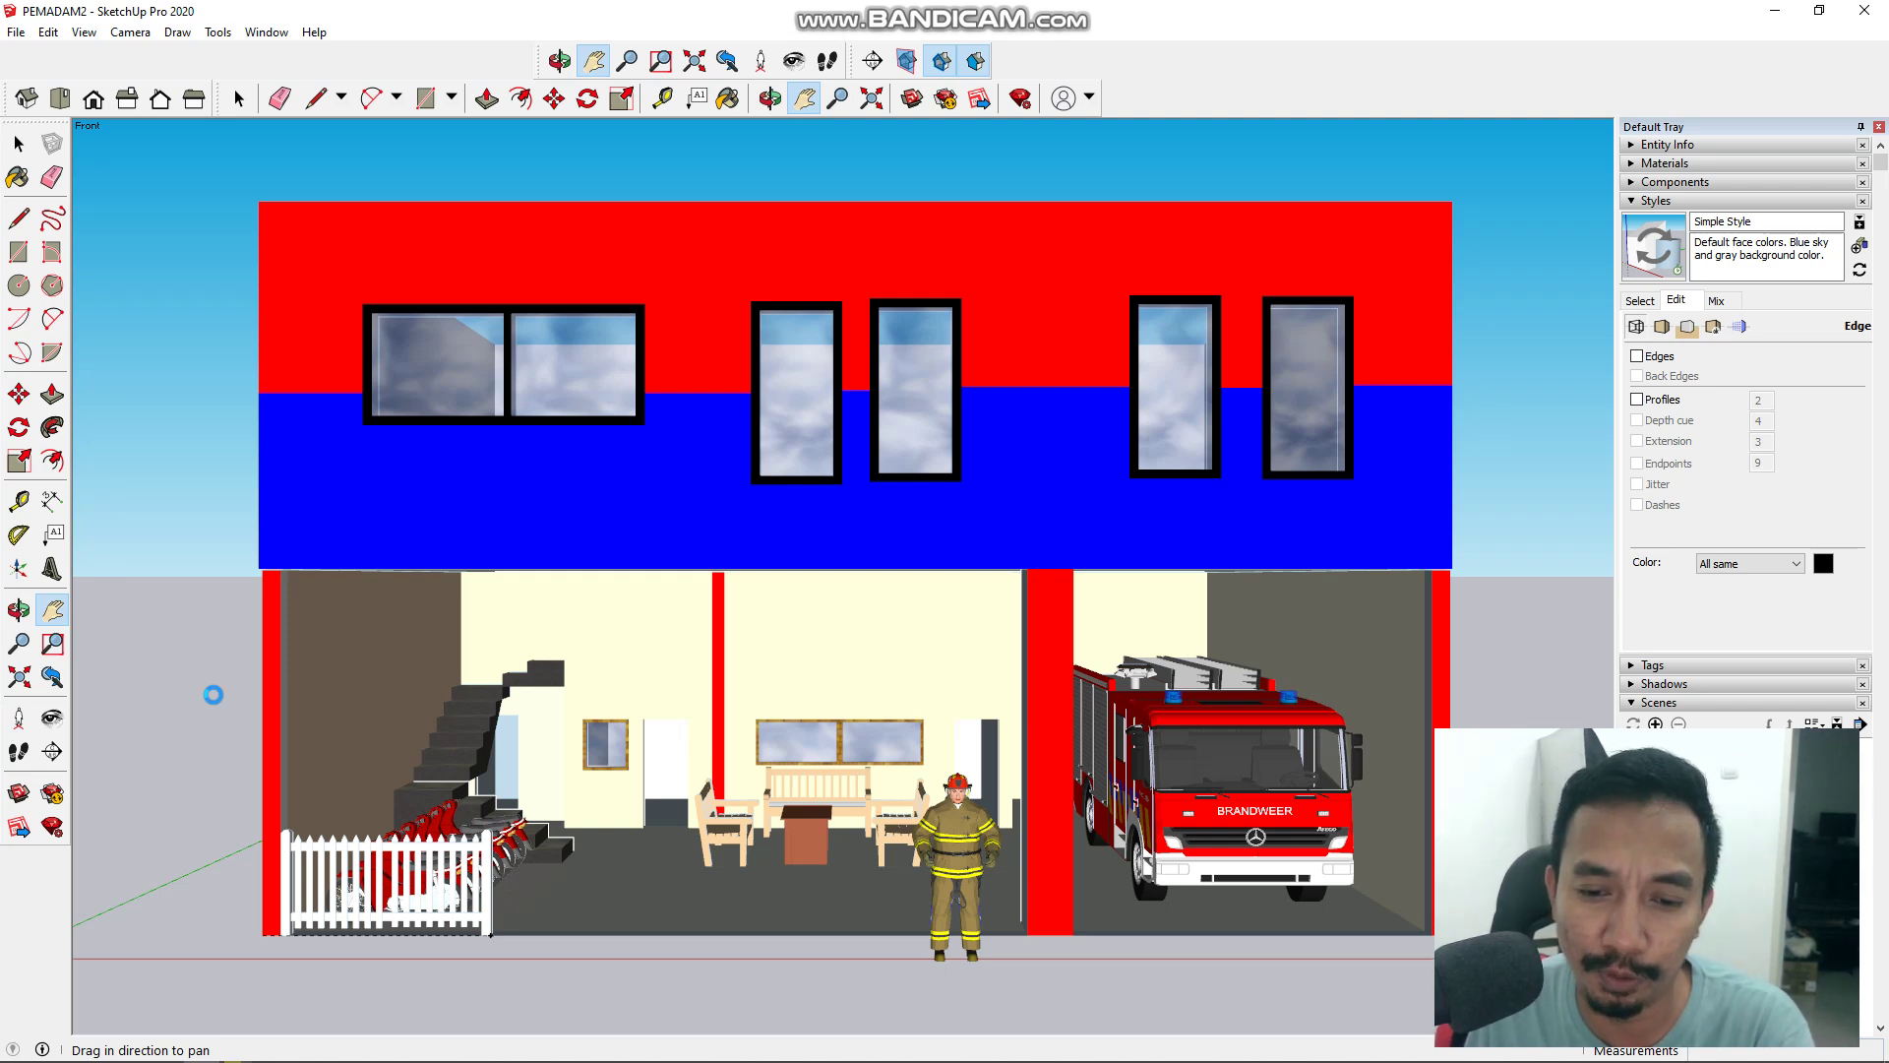
{"action": "scroll", "coordinate": [213, 693], "scroll_direction": "up", "scroll_amount": 1}
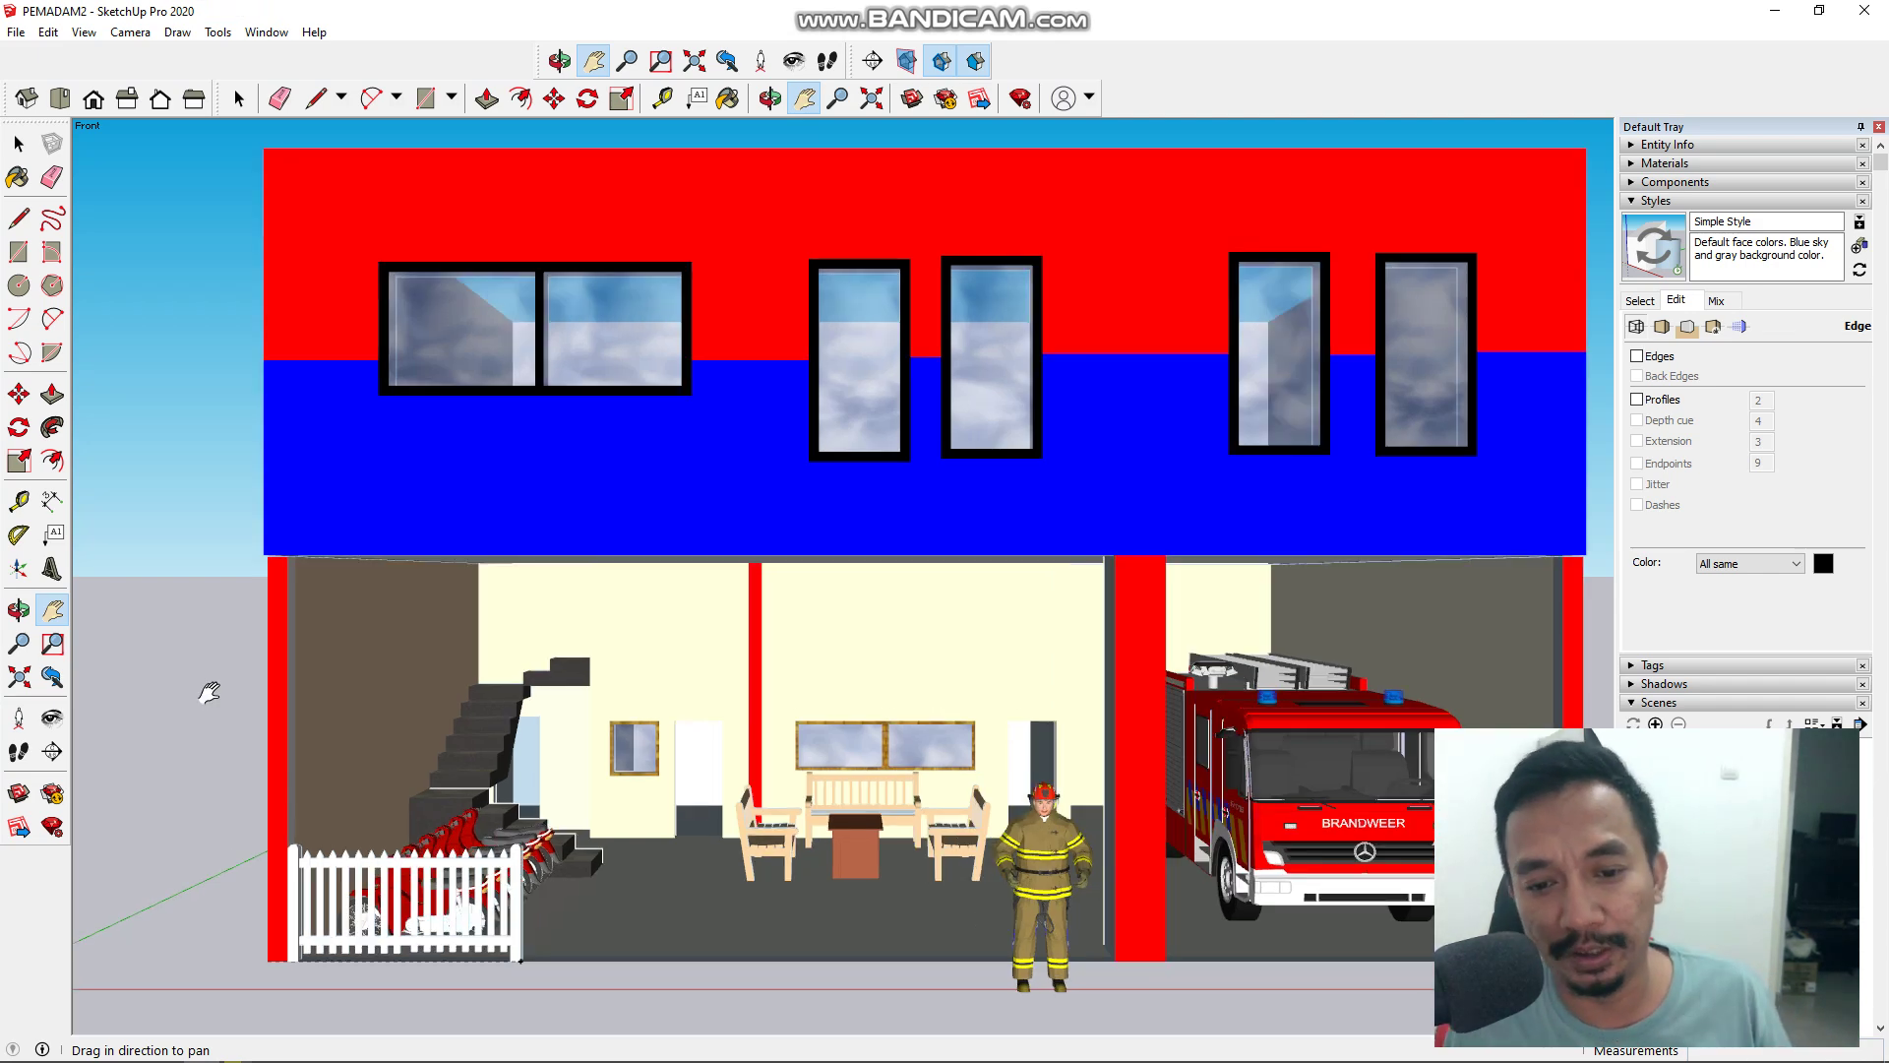
Step: Examine the fire station's edge-free front facade at slightly different distances, keeping the whole building framed and roughly centred
{"action": "scroll", "coordinate": [208, 692], "scroll_direction": "down", "scroll_amount": 2}
{"action": "scroll", "coordinate": [208, 692], "scroll_direction": "up", "scroll_amount": 1}
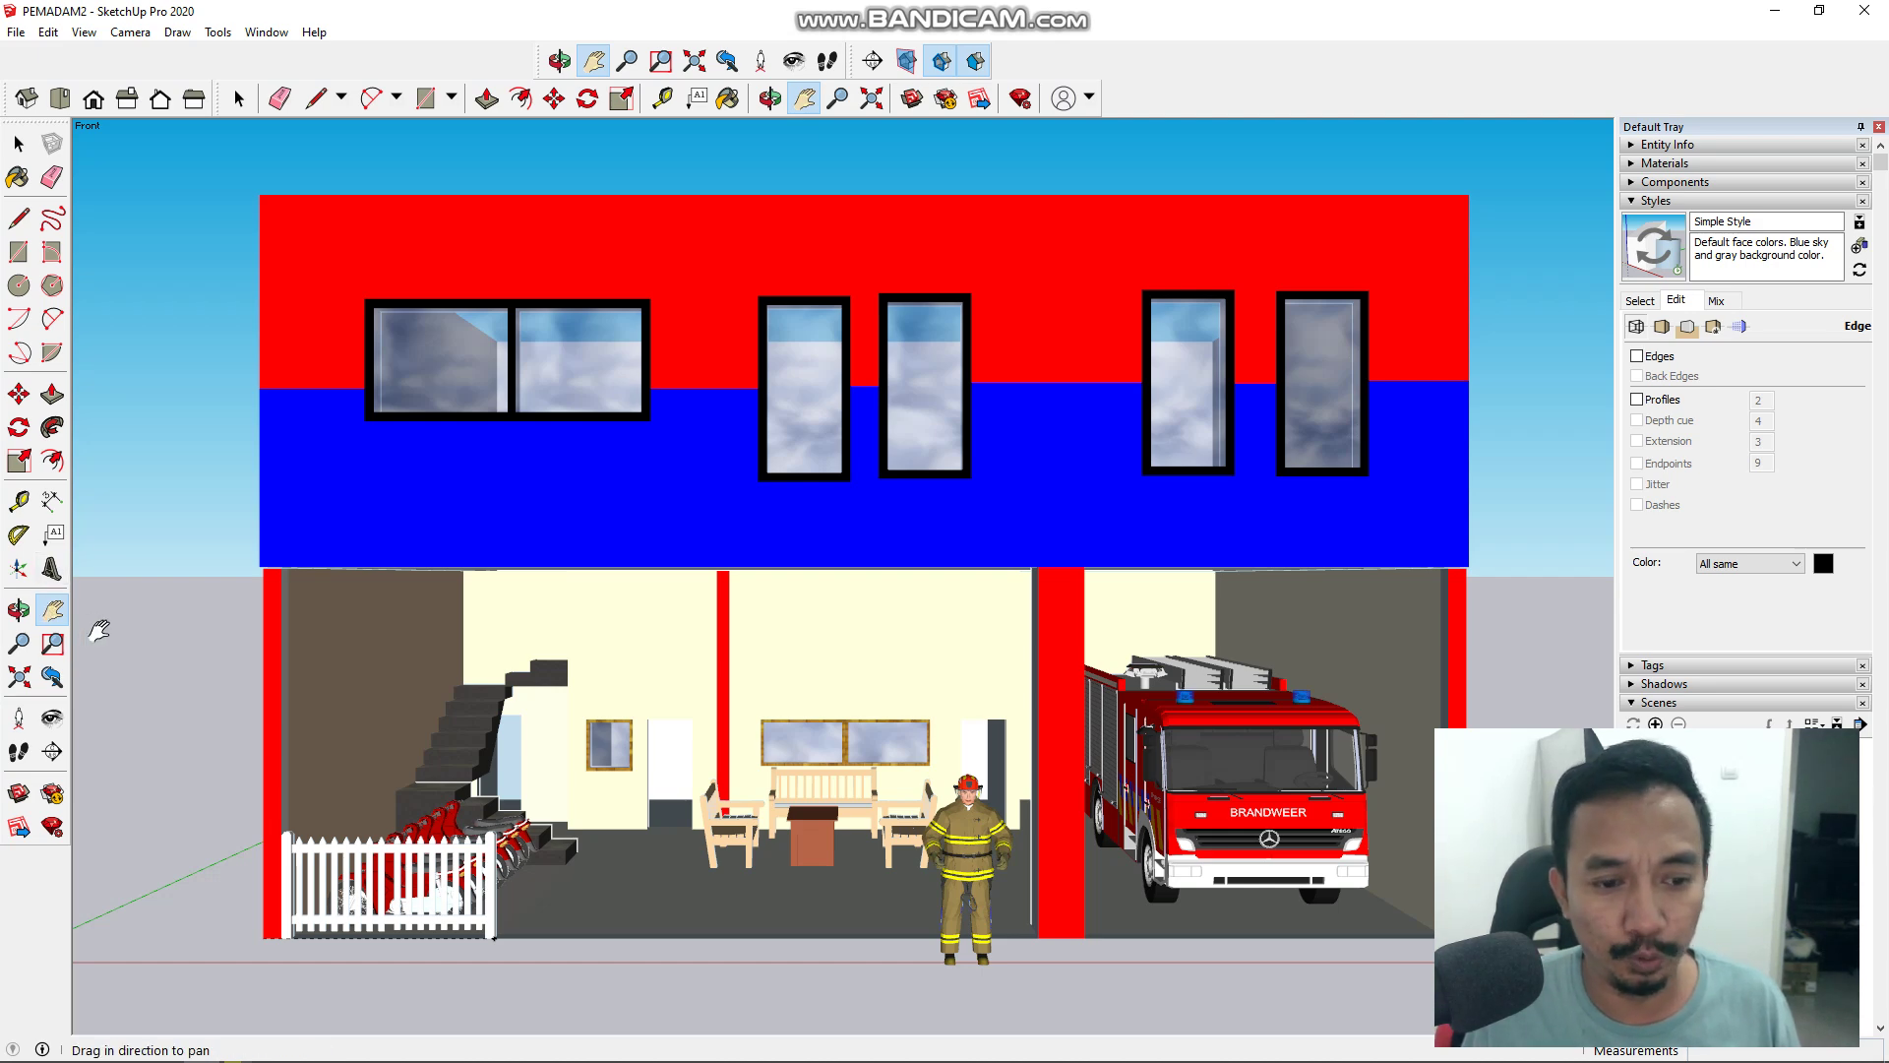
{"action": "left_click_drag", "start_coordinate": [150, 649], "coordinate": [149, 650]}
{"action": "scroll", "coordinate": [148, 650], "scroll_direction": "down", "scroll_amount": 1}
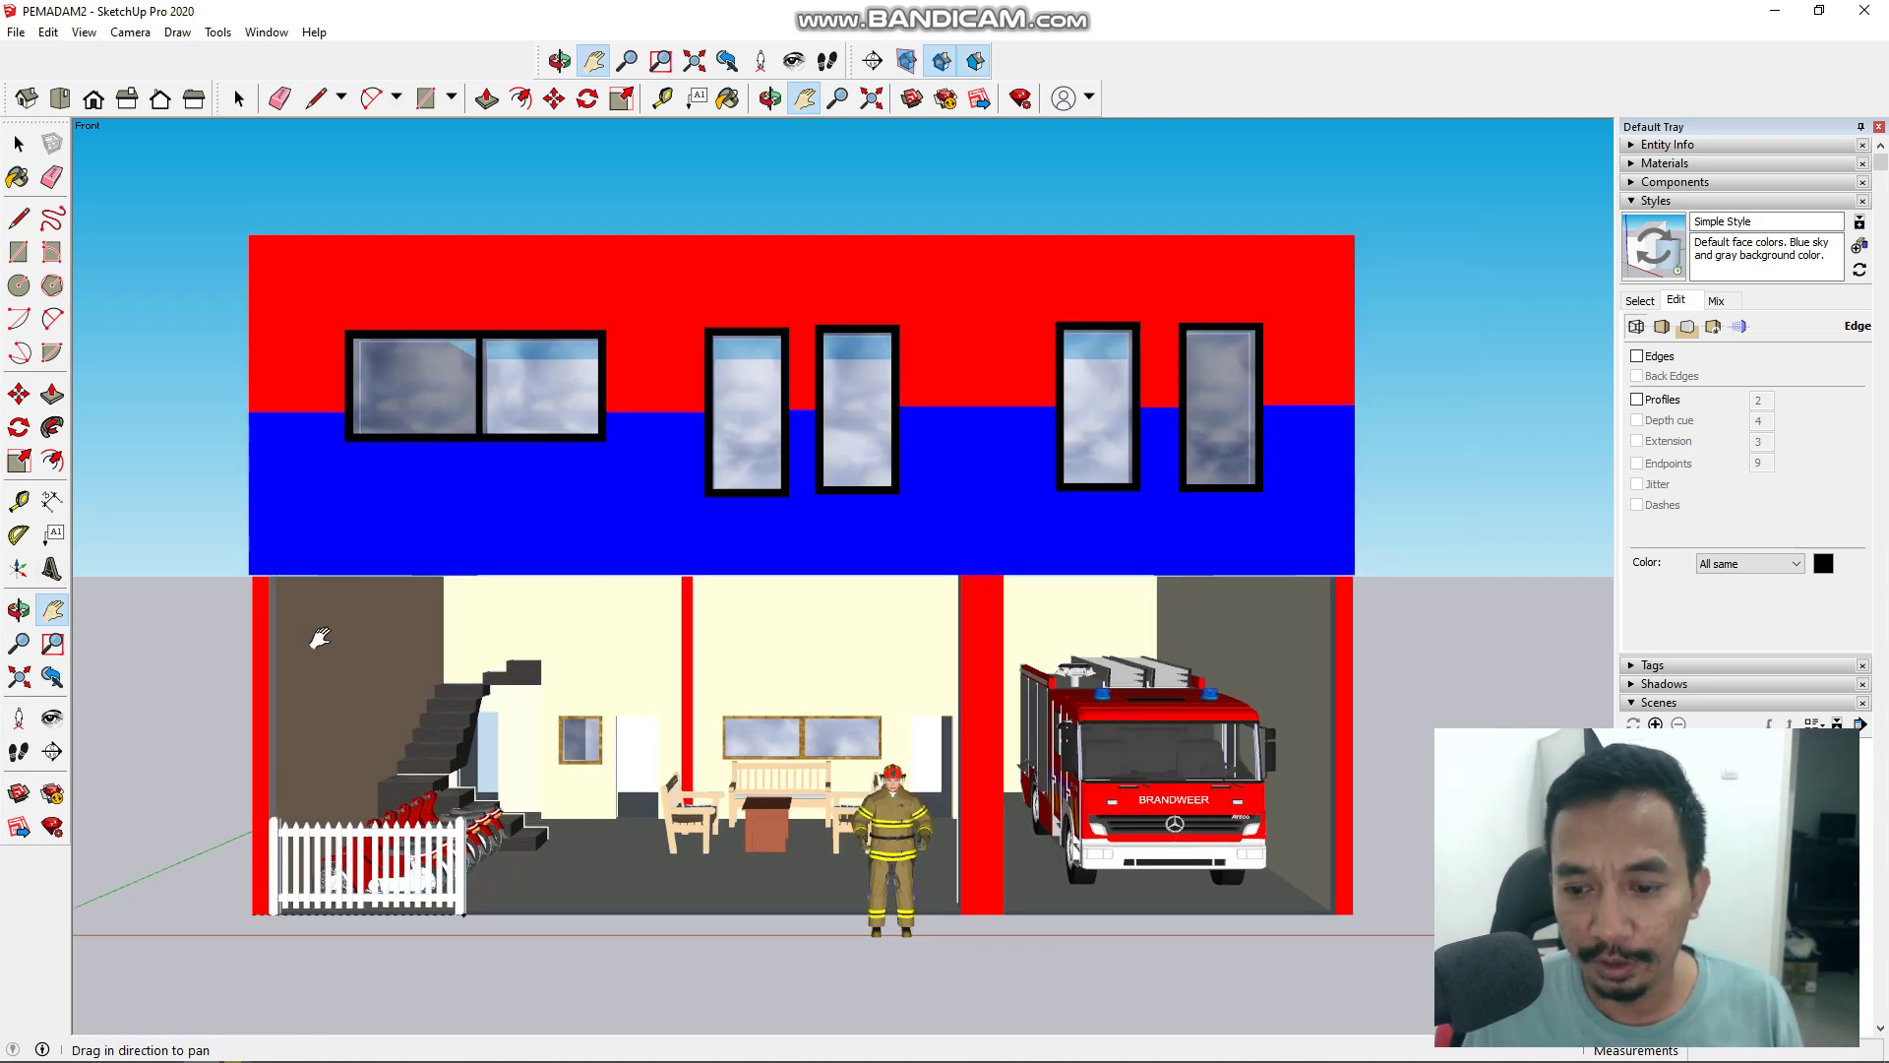
{"action": "scroll", "coordinate": [1192, 640], "scroll_direction": "up", "scroll_amount": 1}
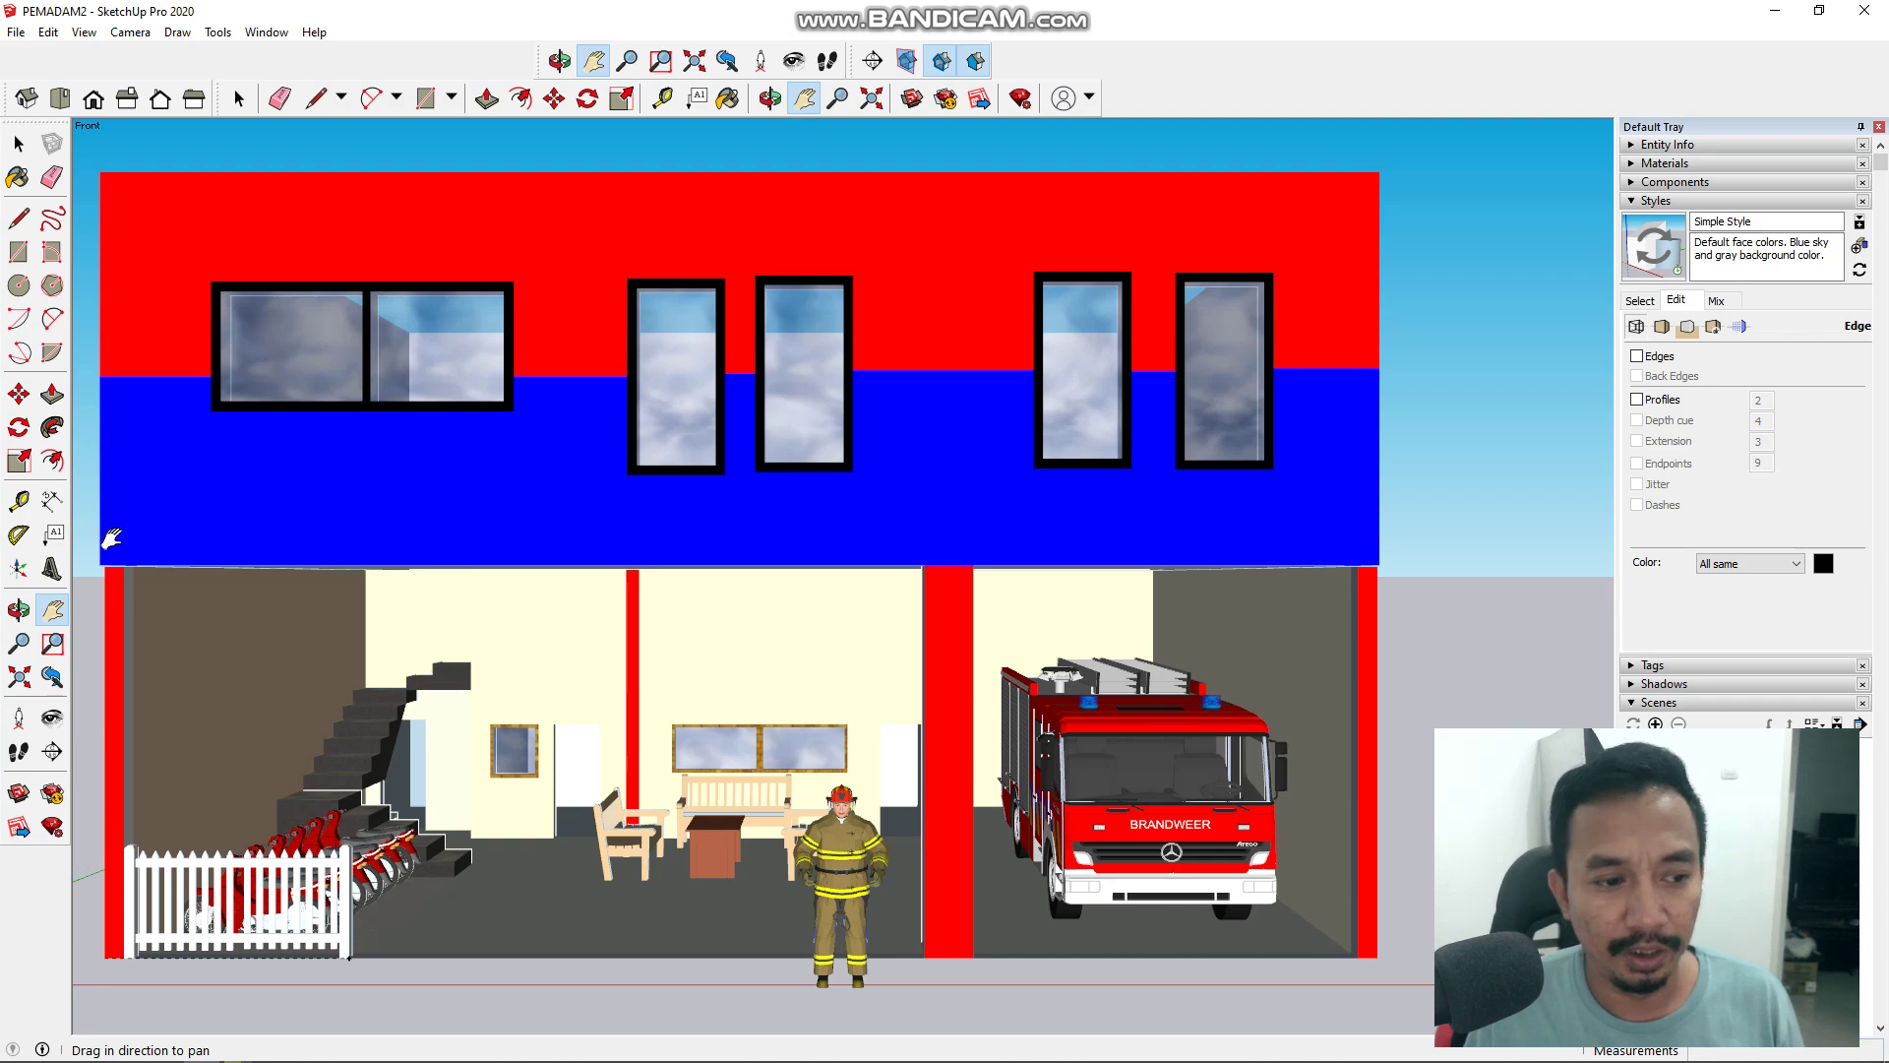
{"action": "left_click_drag", "start_coordinate": [91, 507], "coordinate": [154, 518]}
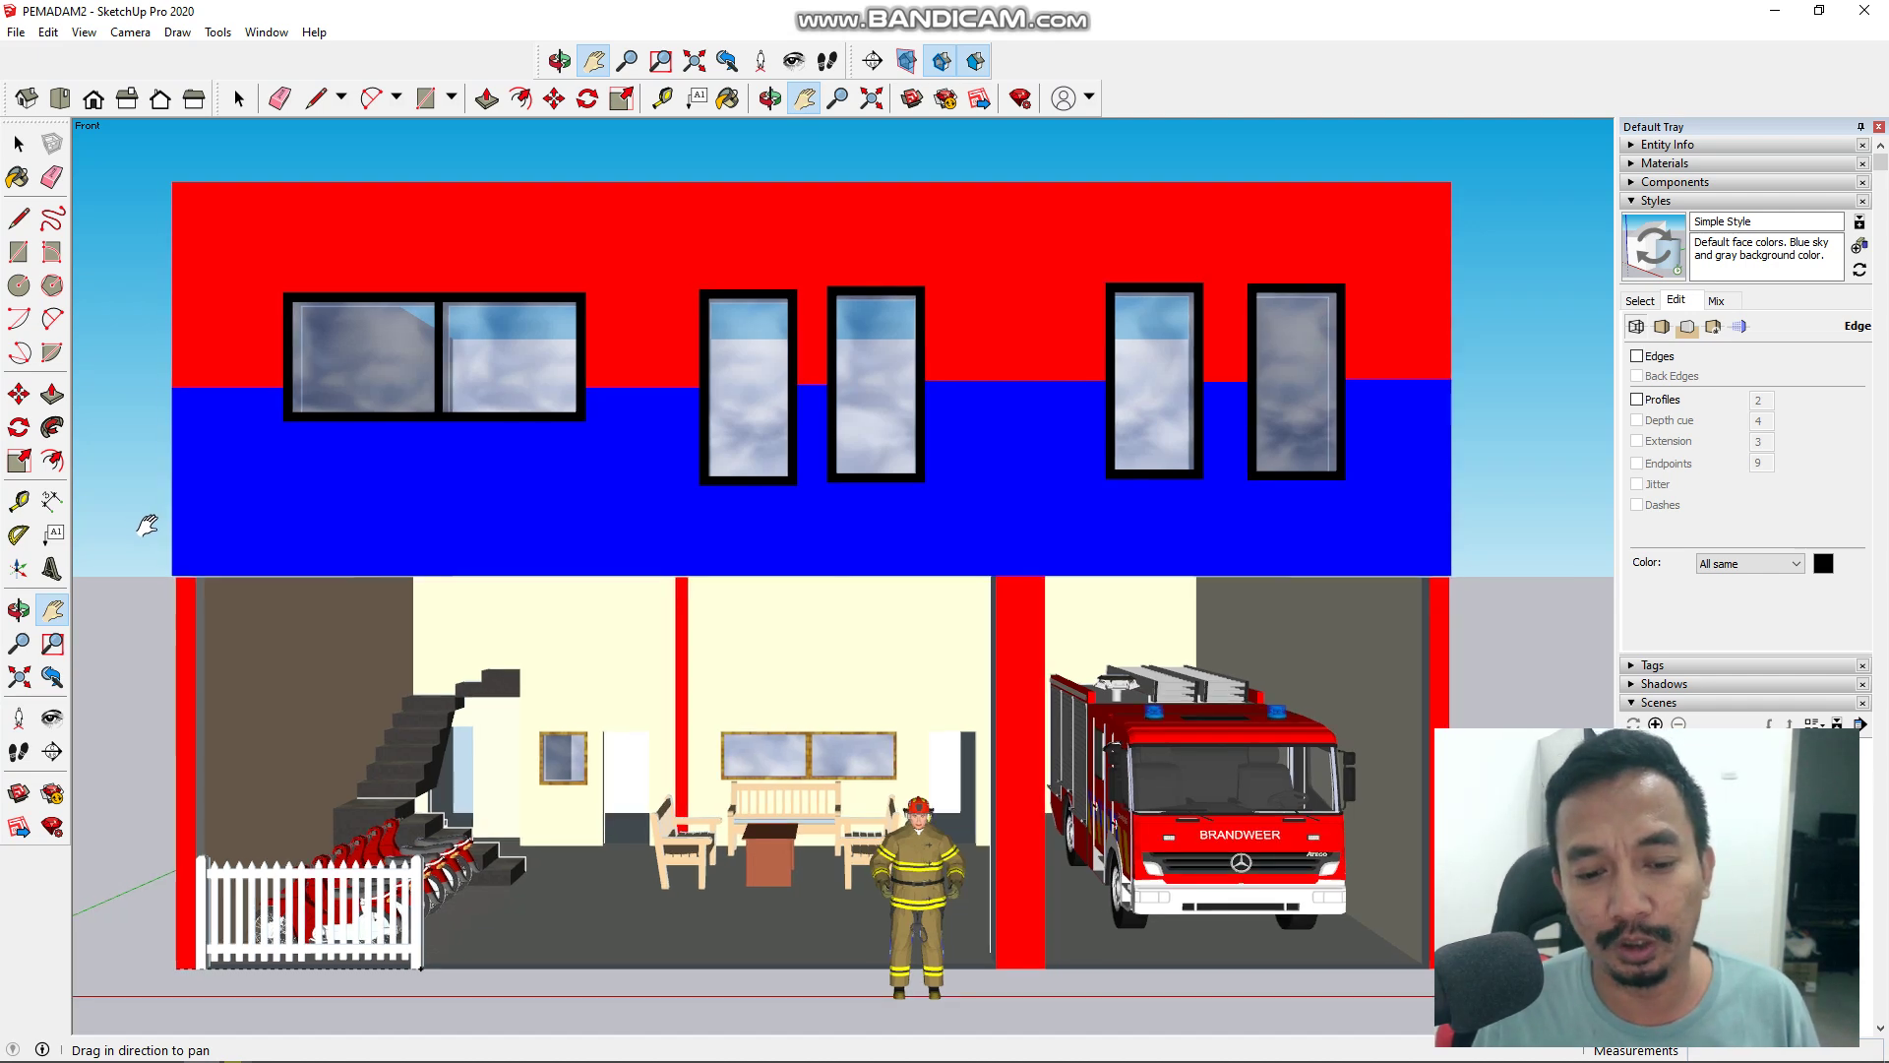
{"action": "scroll", "coordinate": [148, 525], "scroll_direction": "down", "scroll_amount": 1}
{"action": "mouse_move", "coordinate": [141, 526]}
{"action": "left_mouse_down"}
{"action": "mouse_move", "coordinate": [202, 568]}
{"action": "mouse_move", "coordinate": [173, 509]}
{"action": "left_mouse_up"}
{"action": "scroll", "coordinate": [196, 563], "scroll_direction": "up", "scroll_amount": 1}
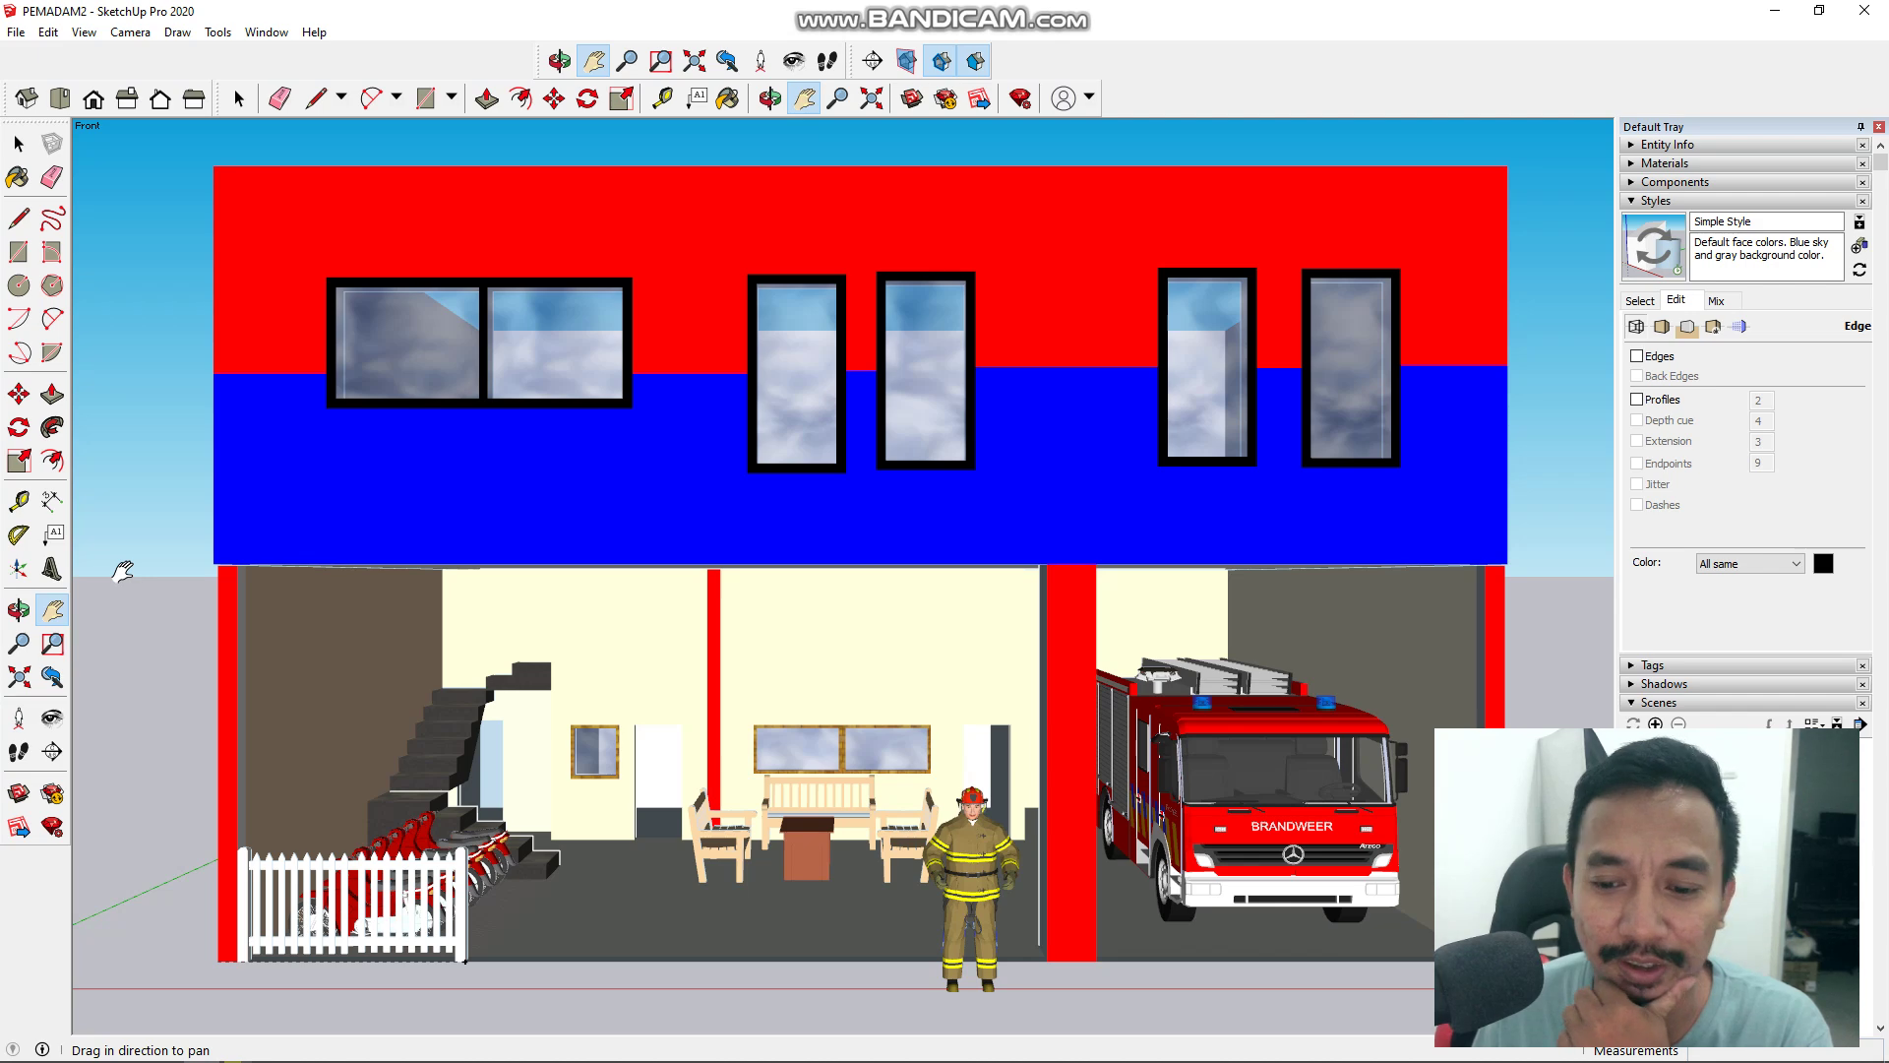
{"action": "scroll", "coordinate": [122, 571], "scroll_direction": "down", "scroll_amount": 1}
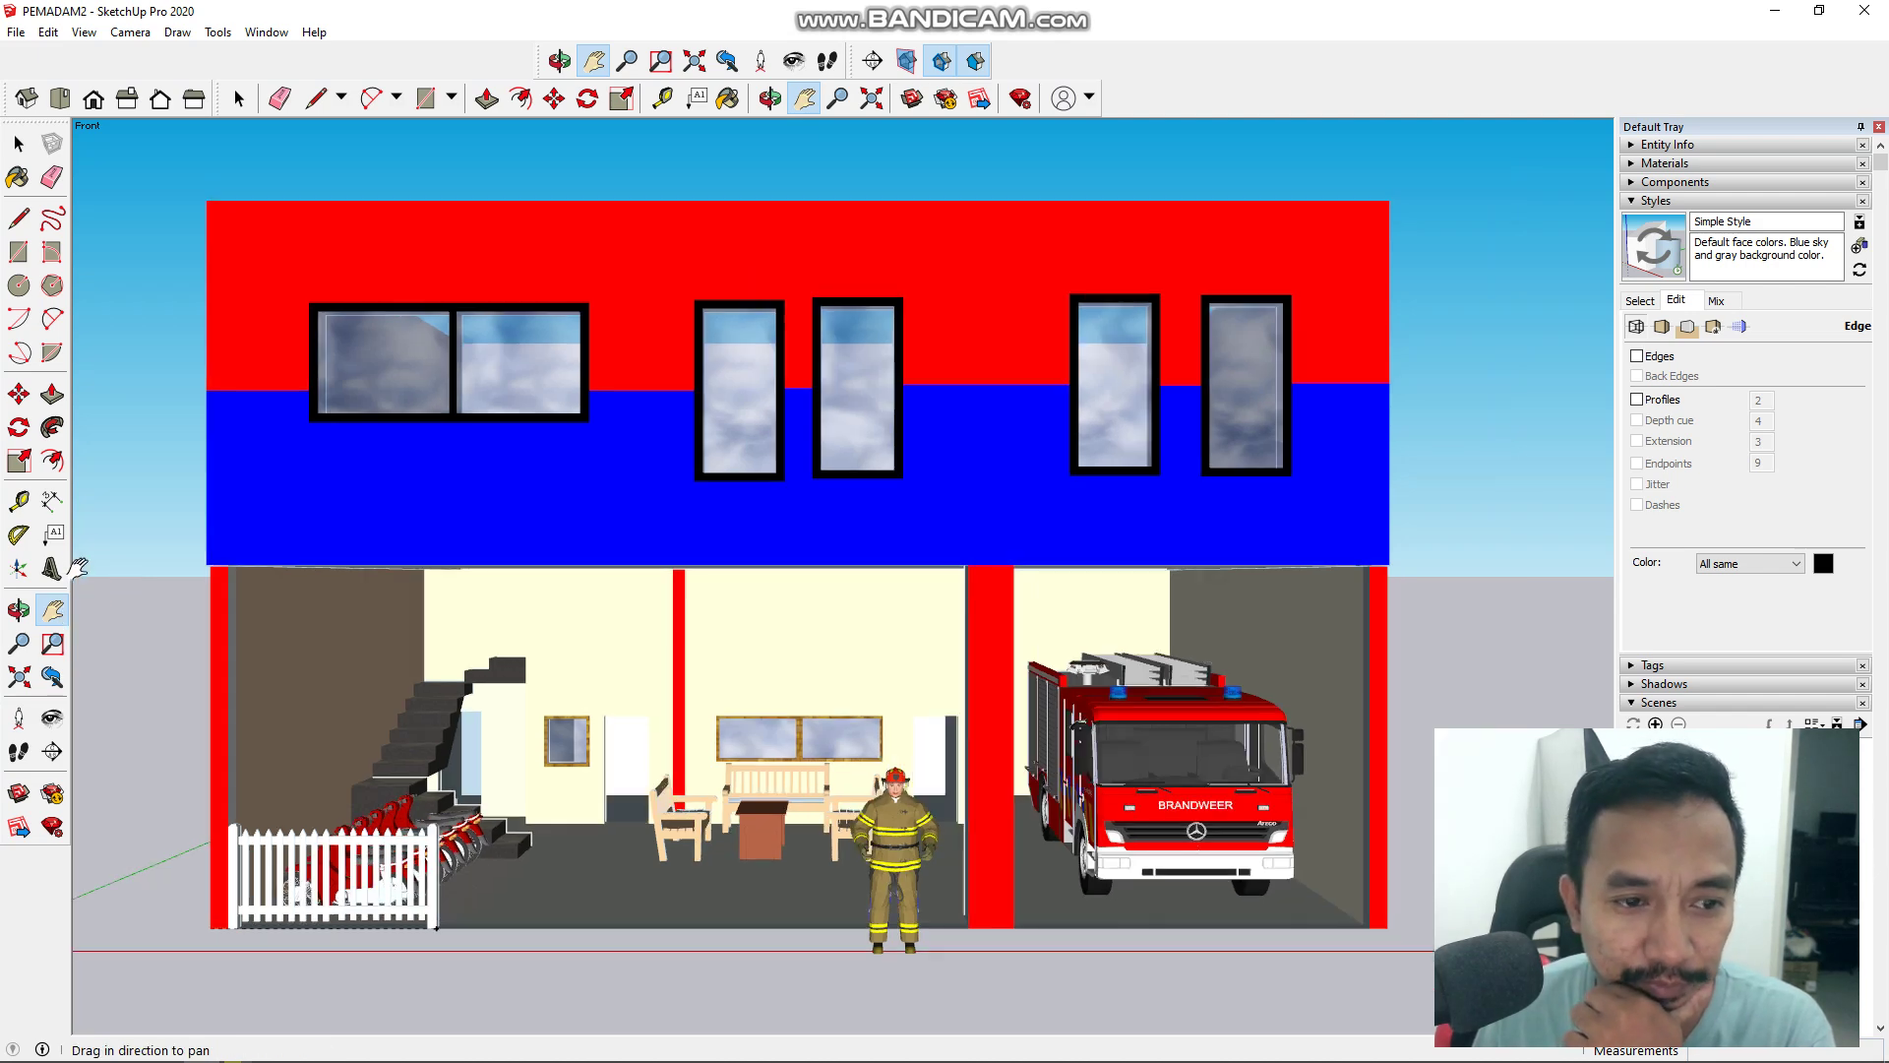
{"action": "left_click_drag", "start_coordinate": [117, 523], "coordinate": [139, 529]}
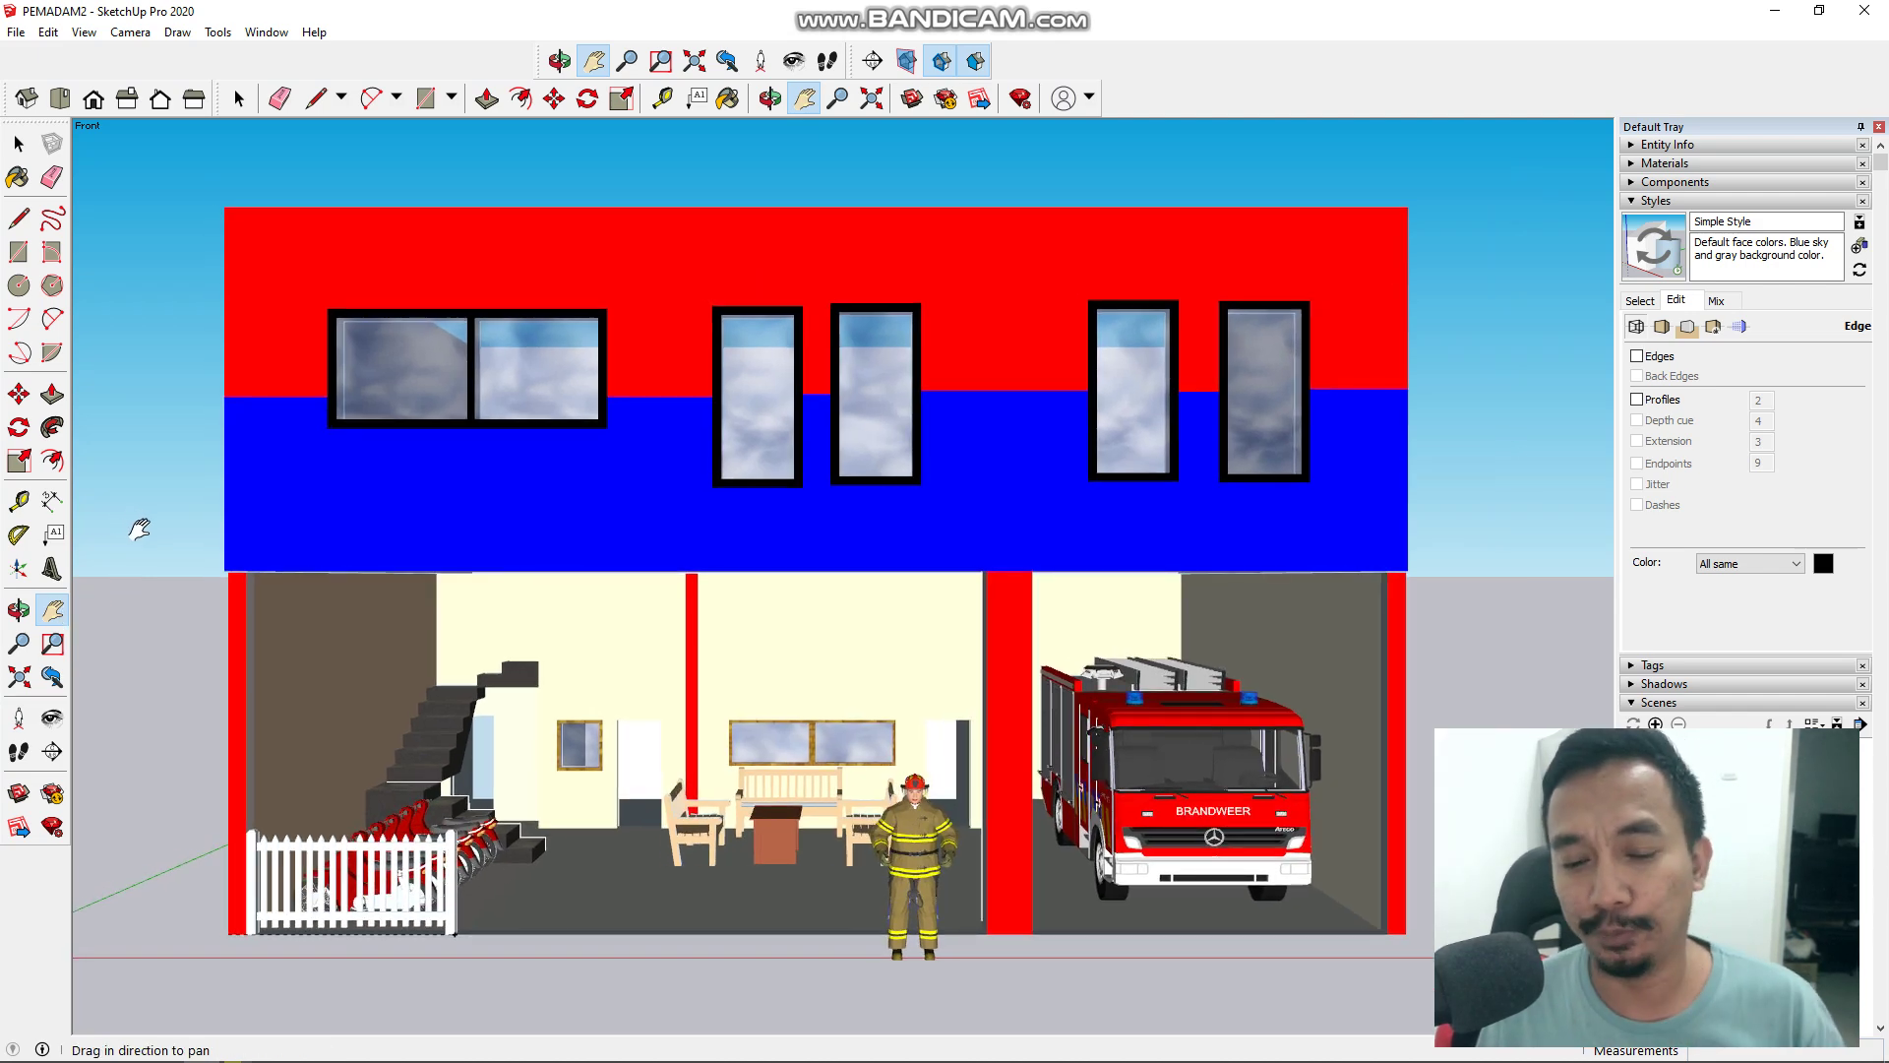